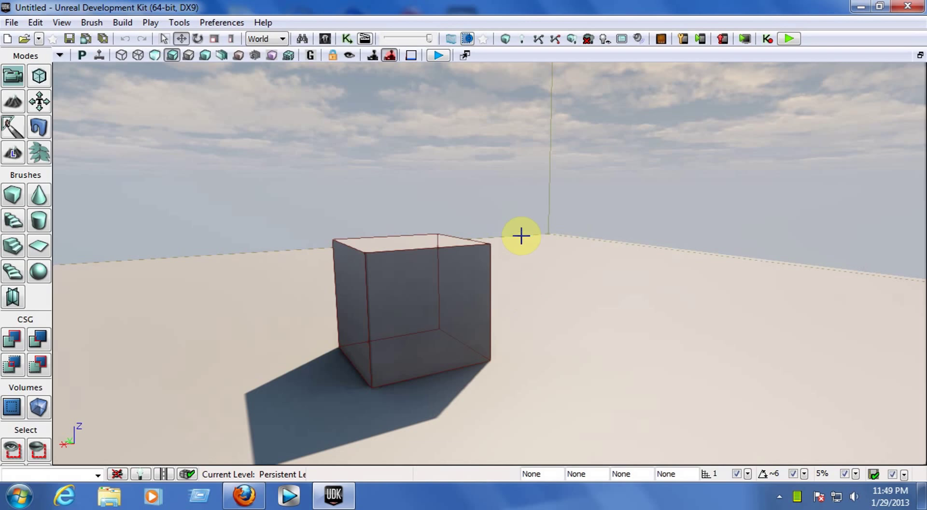
Step: Dismiss the map file browser and create a new blank map
click(24, 38)
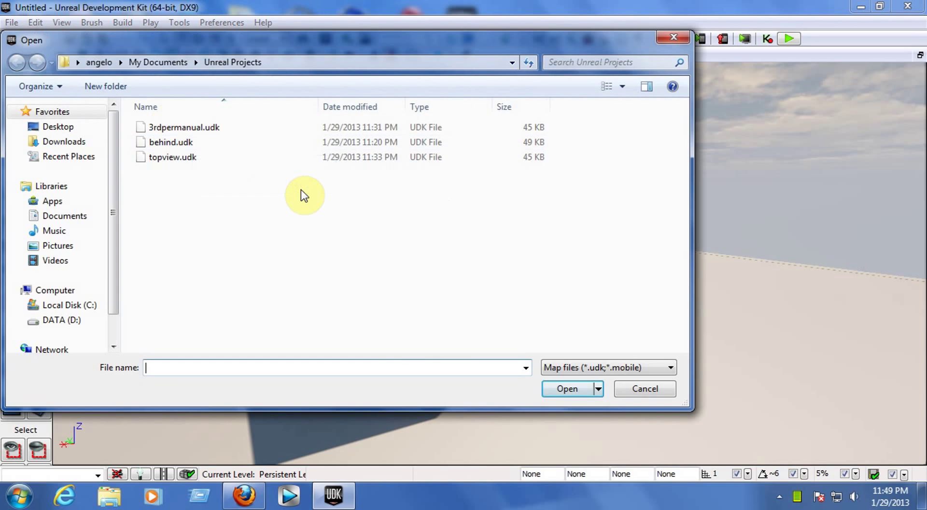
click(641, 393)
click(7, 38)
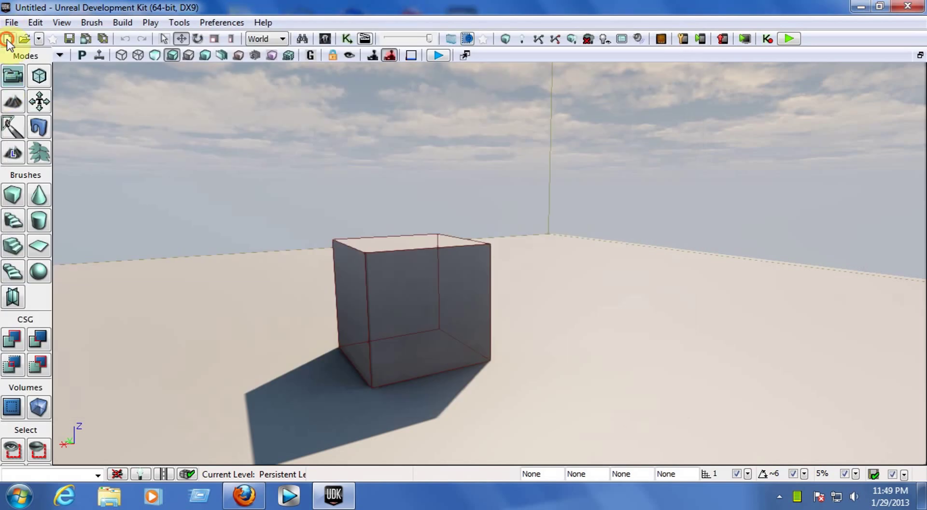
click(342, 335)
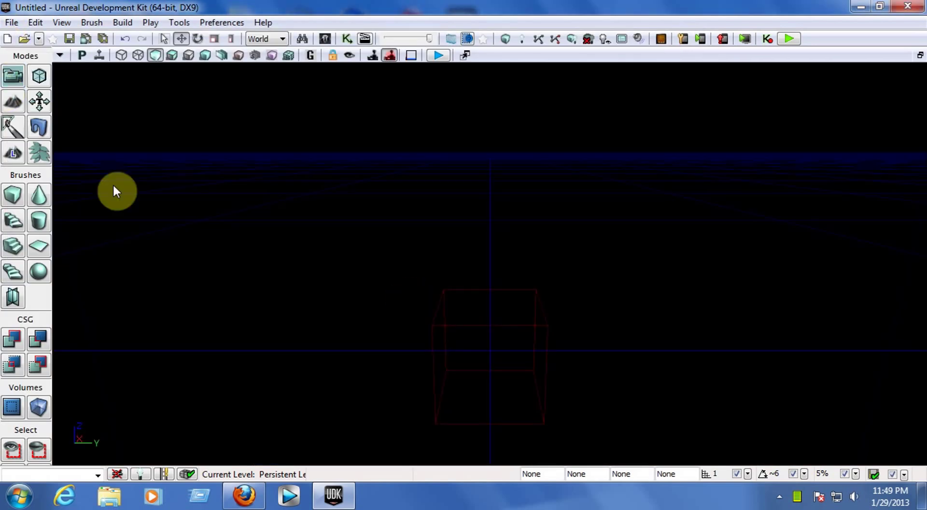
Step: Build a cube brush of X 1021, Y 1021 and Z 16 and add it to the level as a floor
right_click(12, 195)
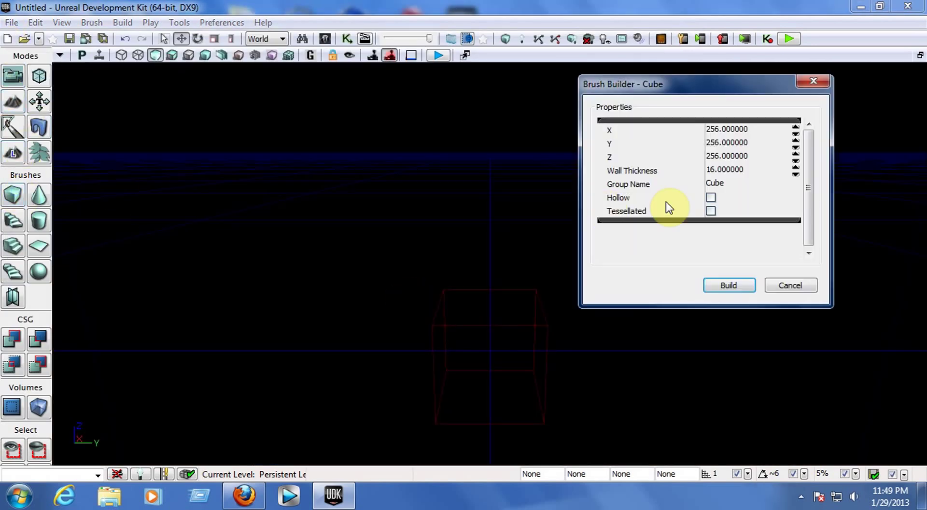
click(717, 129)
text(1021)
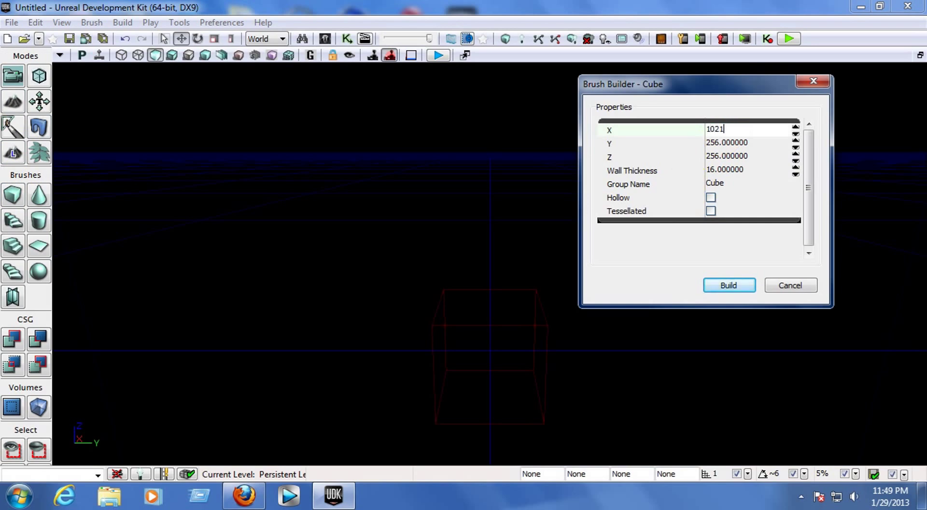
key(Tab)
text(1021)
key(Tab)
text(16)
key(Return)
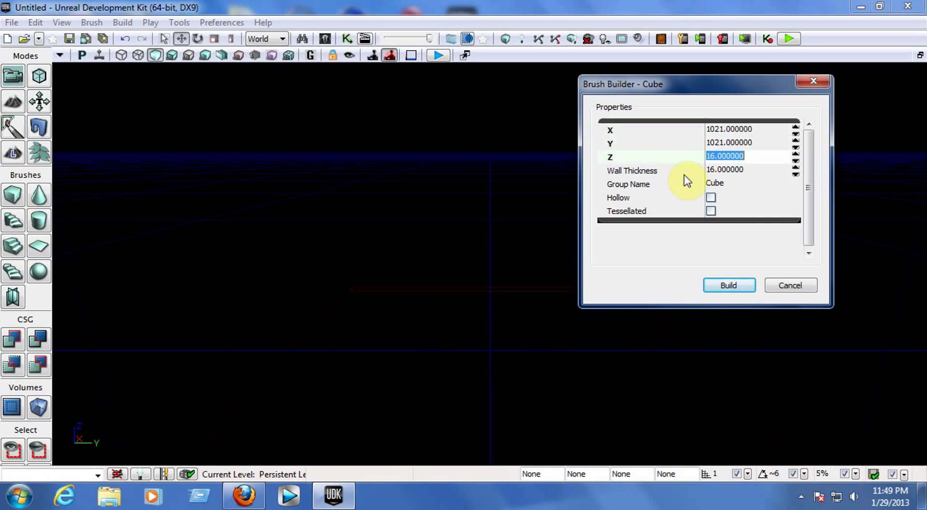
click(807, 79)
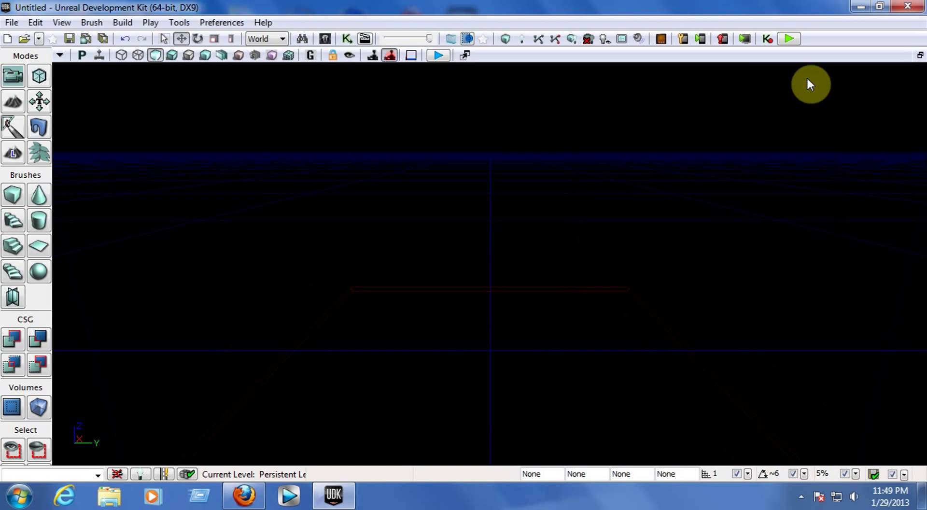
Step: Add a point light and a PlayerStart near the centre of the checkered floor
right_click(489, 373)
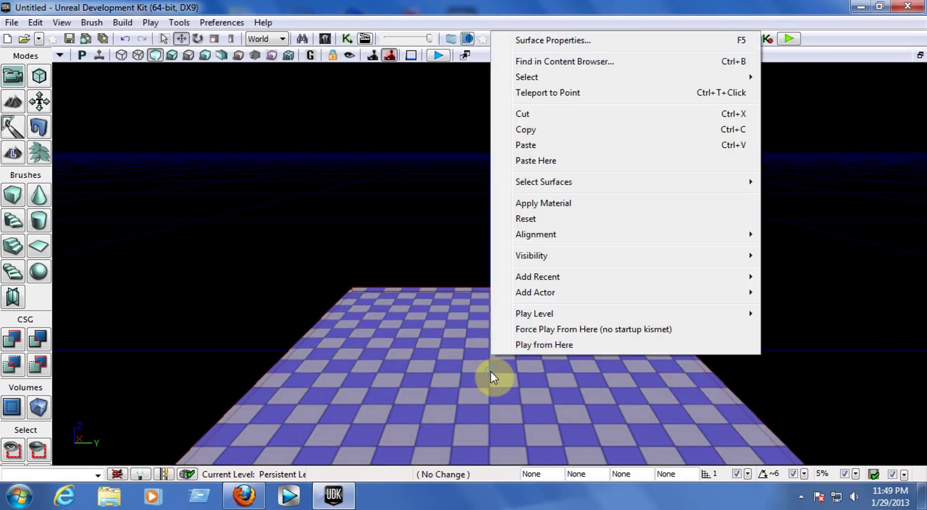
mouse_move(553, 292)
click(413, 295)
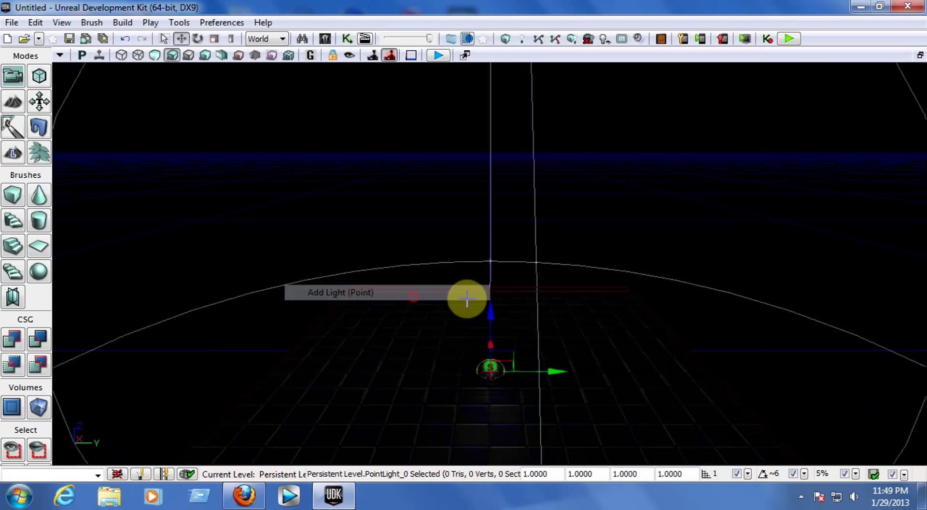
right_click(488, 373)
click(543, 298)
click(414, 314)
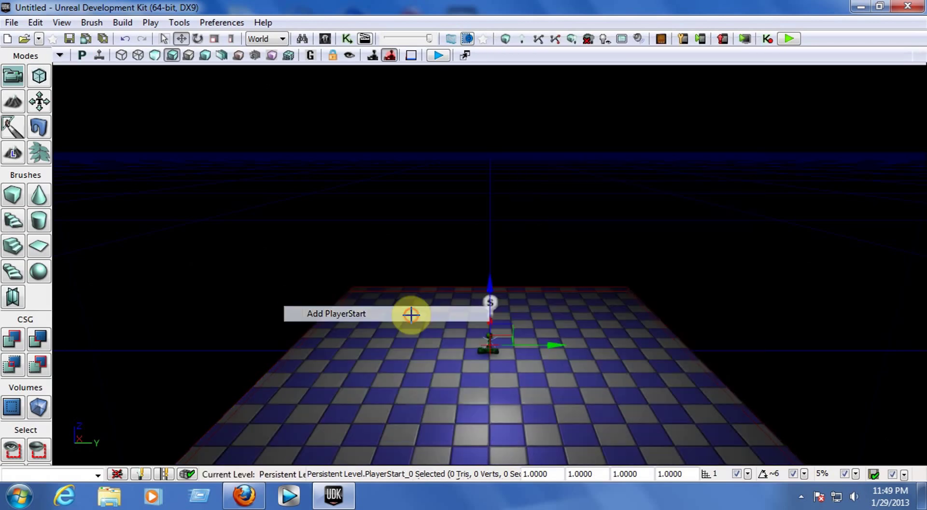
right_drag(448, 319, 544, 329)
drag(571, 311, 653, 408)
click(320, 226)
click(361, 180)
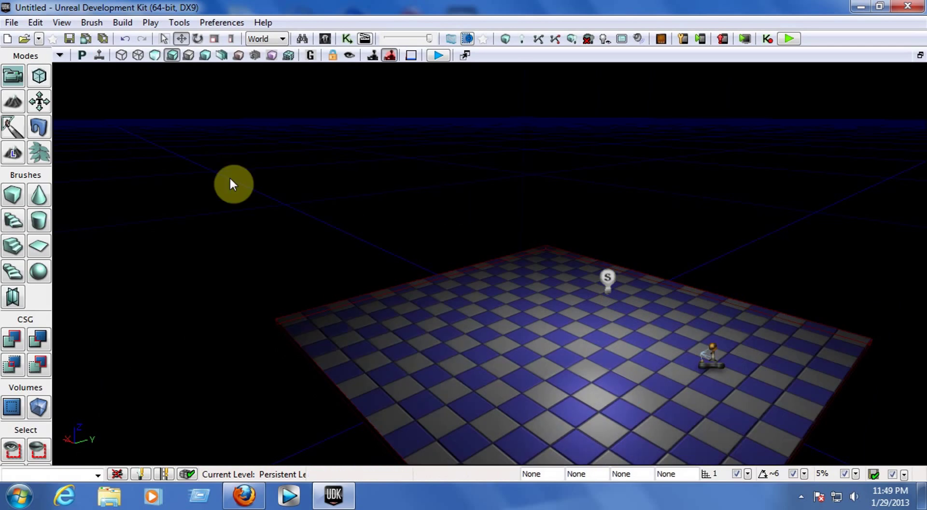
Step: Set the world's default game type and its game type for PIE to UTDeathmatch
click(65, 22)
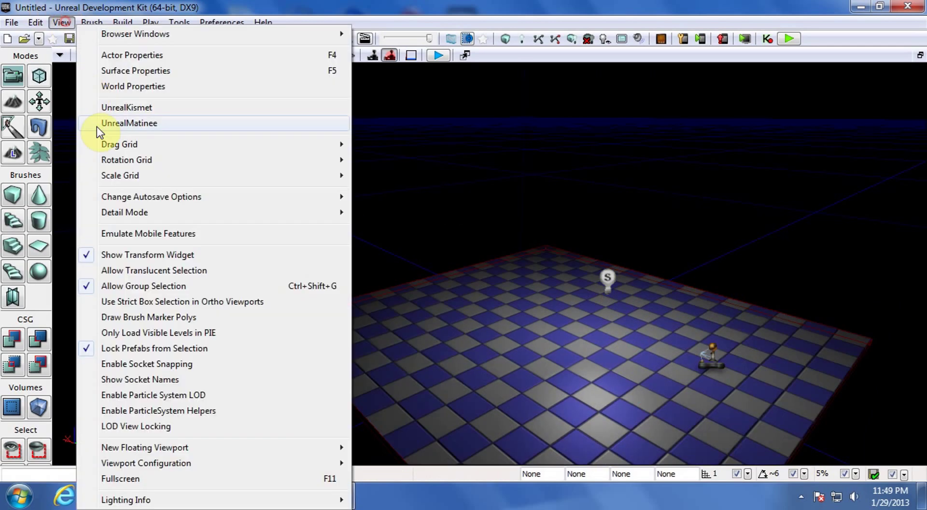
click(124, 85)
click(554, 317)
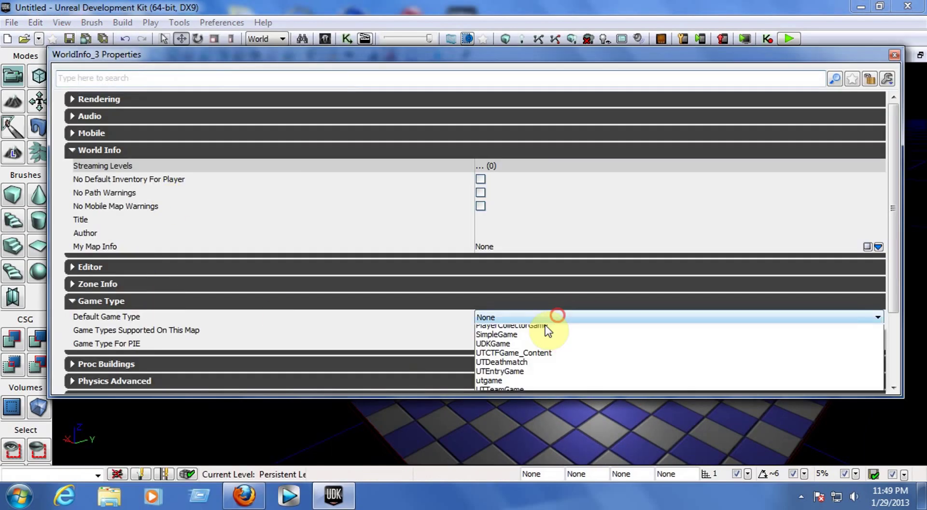
click(504, 419)
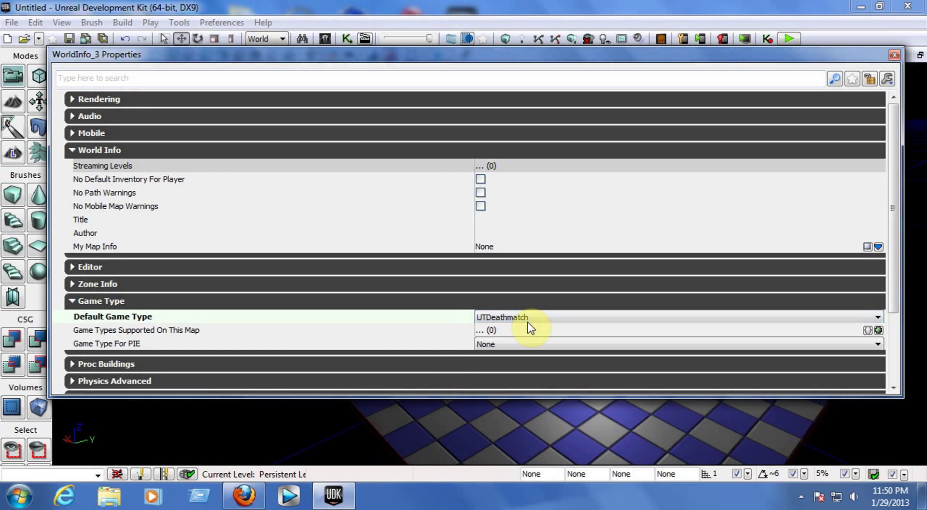
click(494, 342)
click(501, 448)
click(192, 7)
Step: Rebuild the level's geometry and lighting, dismissing the map check reports
click(123, 23)
click(144, 83)
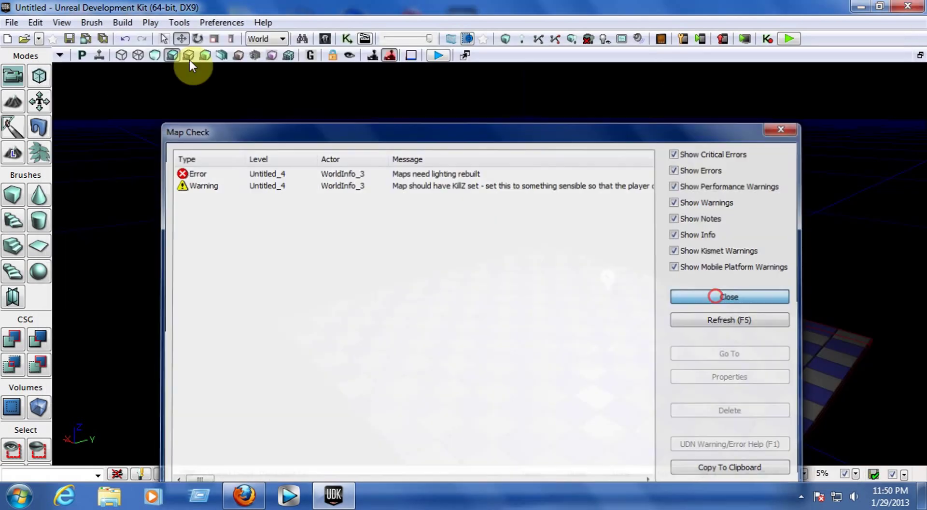
click(714, 296)
click(123, 23)
click(232, 85)
key(Escape)
click(125, 23)
click(147, 67)
click(392, 359)
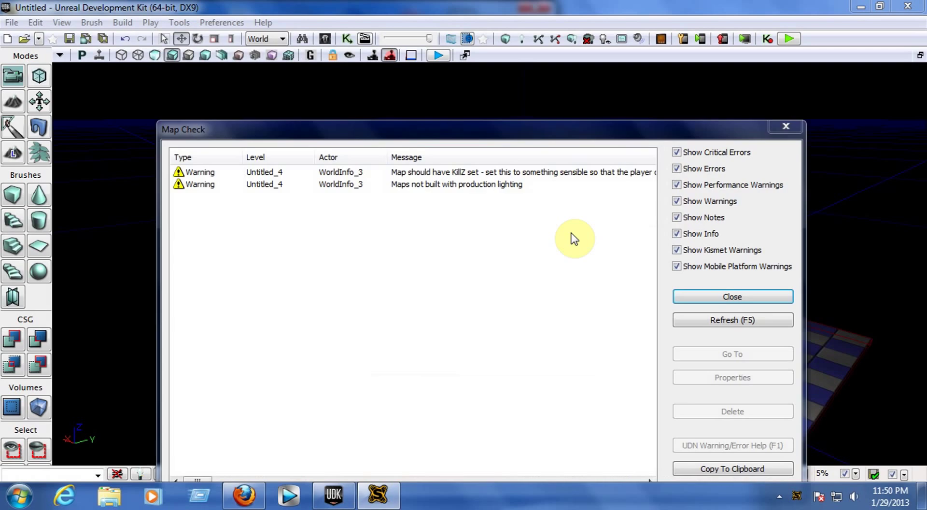
click(784, 125)
Step: Play-test the level in the editor preview and return to the editor
click(789, 38)
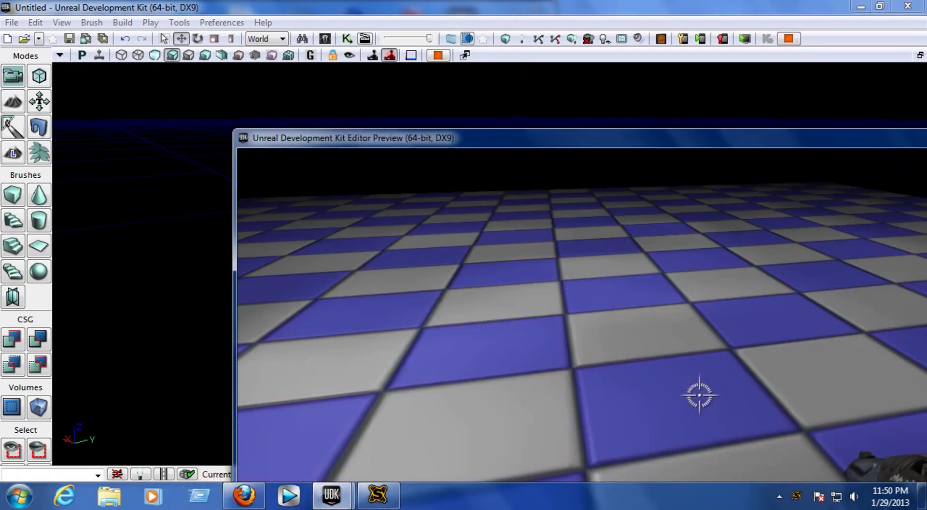
key(Escape)
click(789, 38)
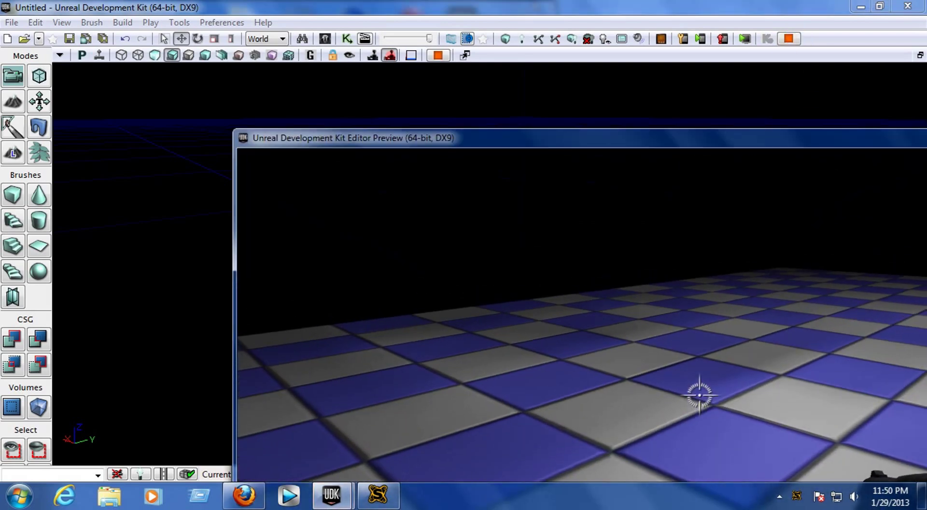
key(Escape)
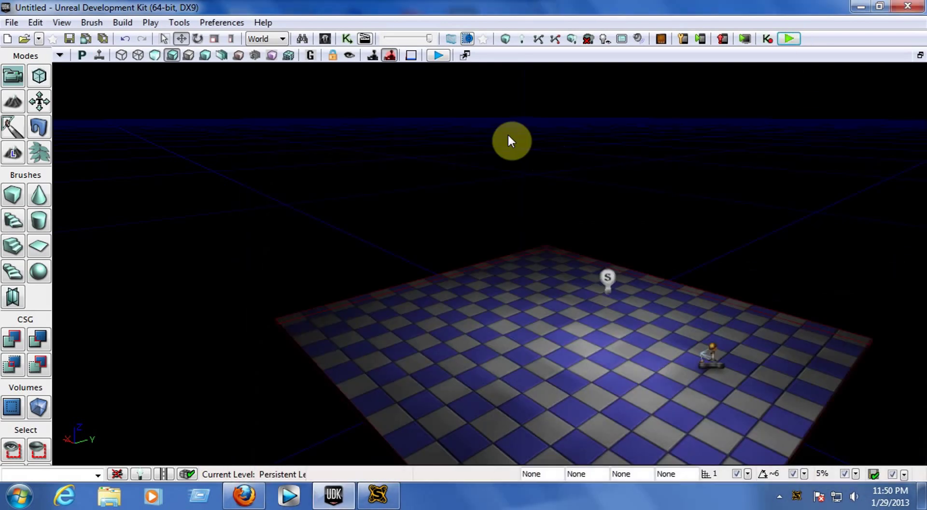
Step: Play the level again in a maximized preview window, fire the weapon in first person, and end the preview
right_drag(593, 213, 691, 217)
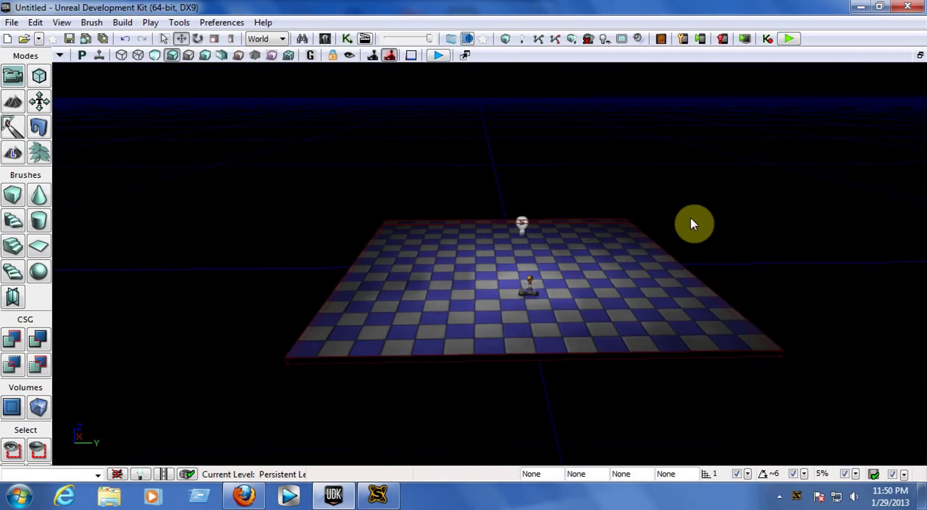
click(794, 39)
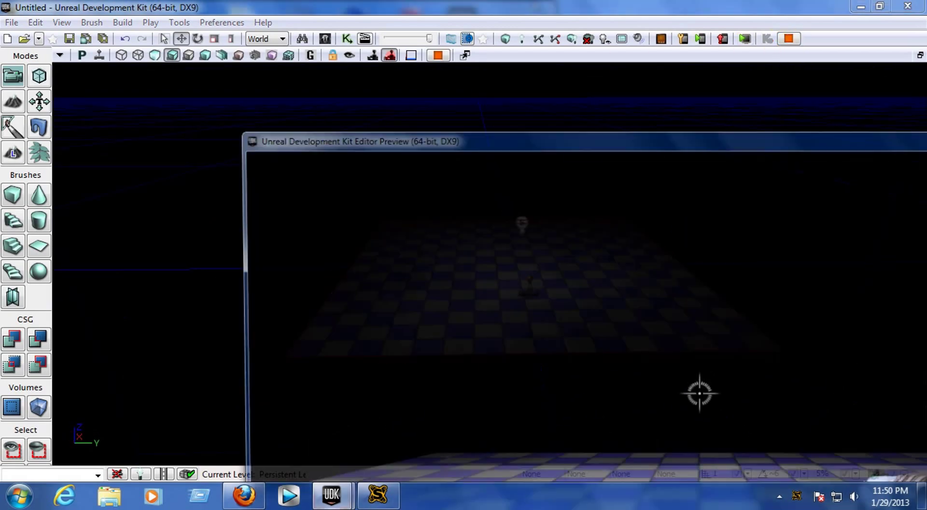
key(super)
drag(694, 140, 462, 4)
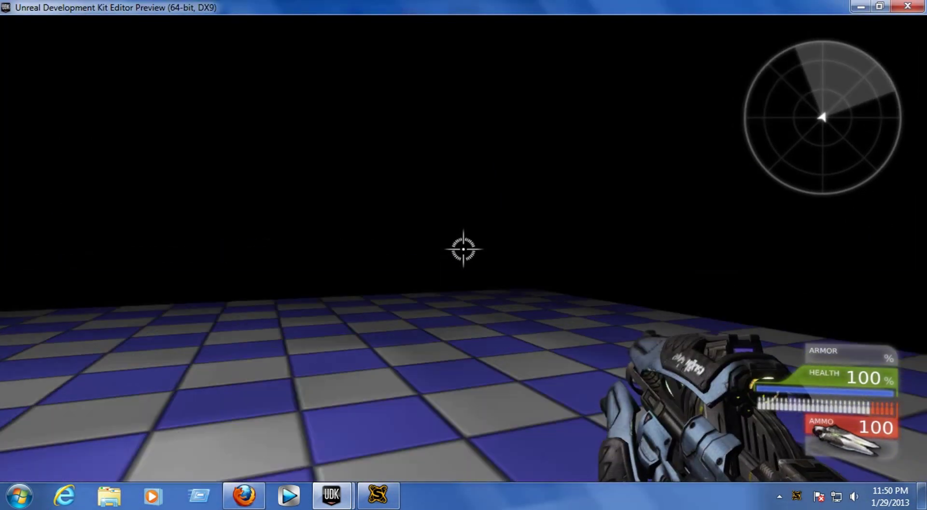
right_click(464, 249)
click(463, 249)
click(463, 249)
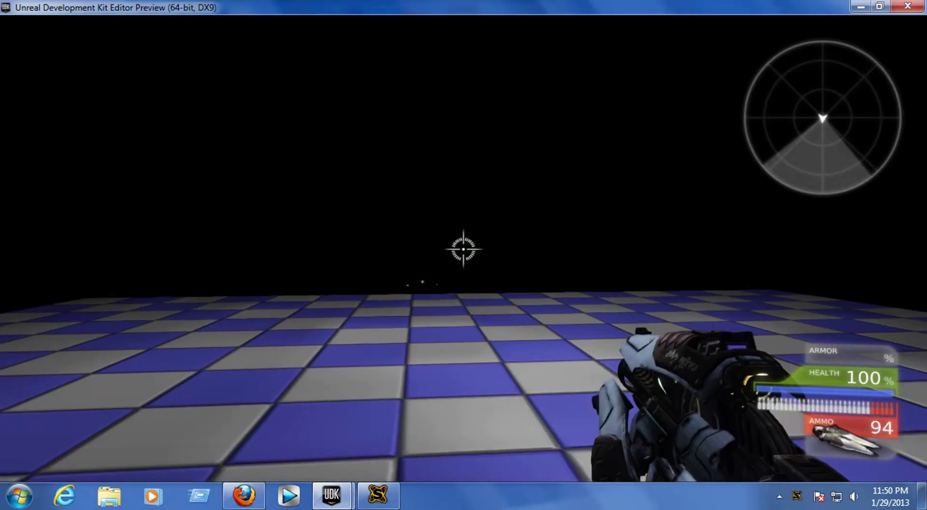
key(Escape)
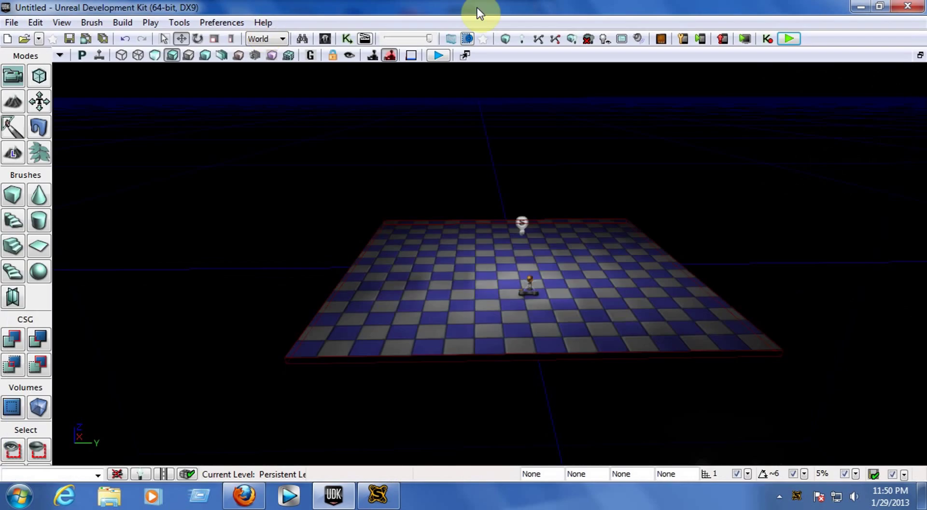
Step: Open the map behind.udk without saving the untitled level
click(24, 41)
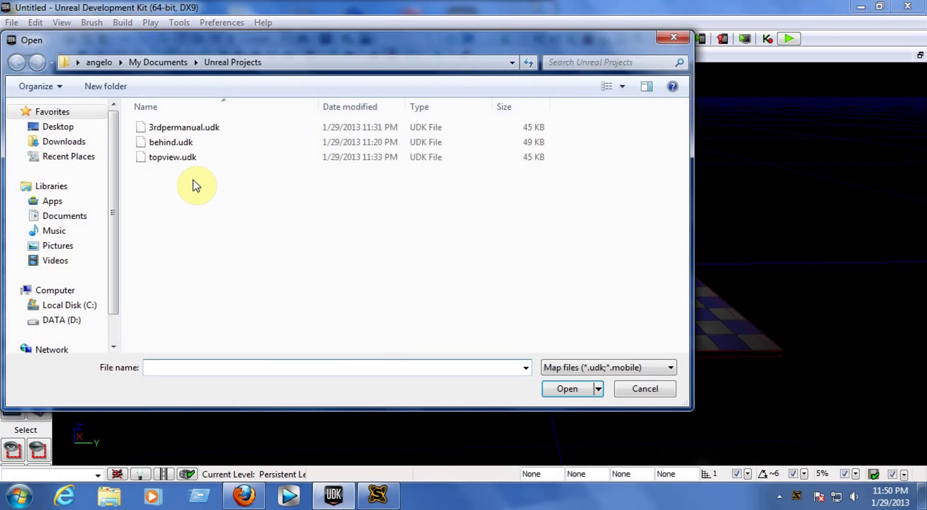
double_click(169, 143)
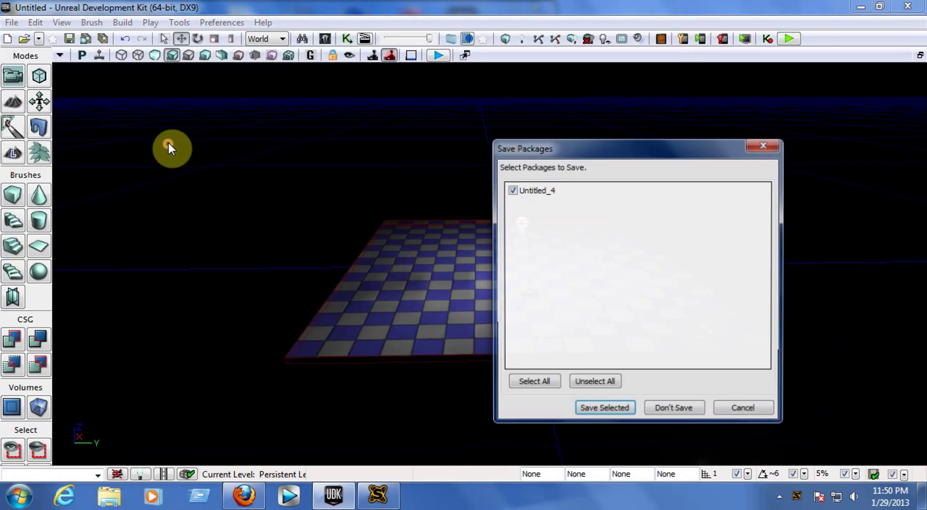
click(675, 409)
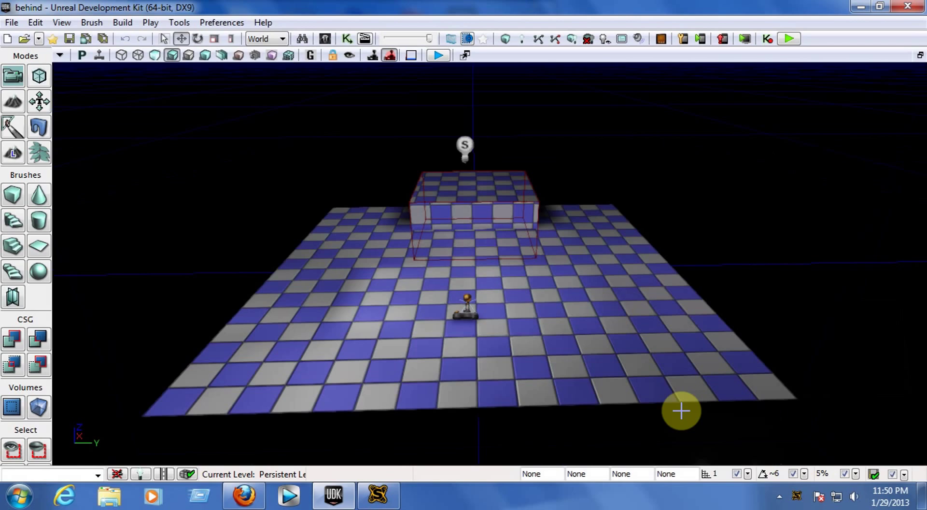
Step: Examine the layout of the behind map, selecting its point light and its PlayerStart in turn
right_drag(522, 279, 451, 309)
middle_drag(566, 255, 654, 236)
right_drag(654, 236, 625, 370)
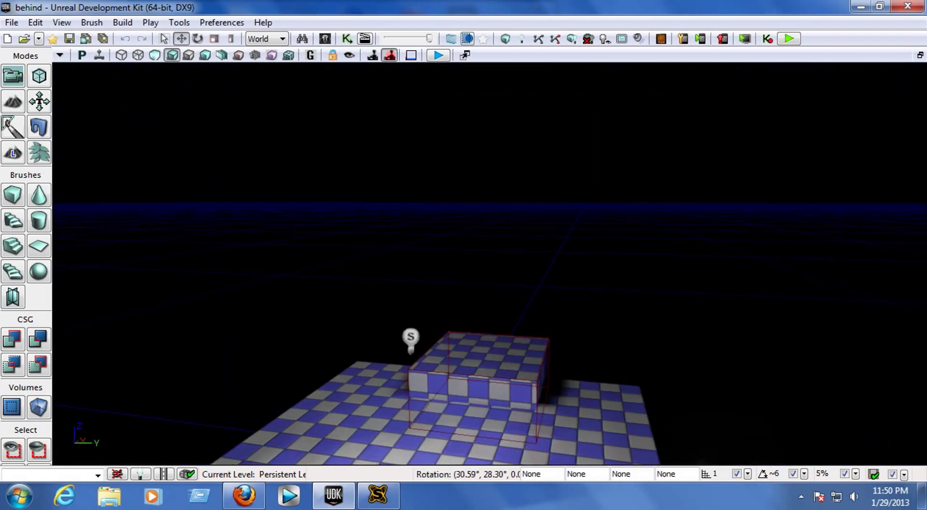
mouse_move(683, 261)
right_down()
mouse_move(680, 236)
mouse_move(635, 220)
mouse_move(661, 232)
right_up()
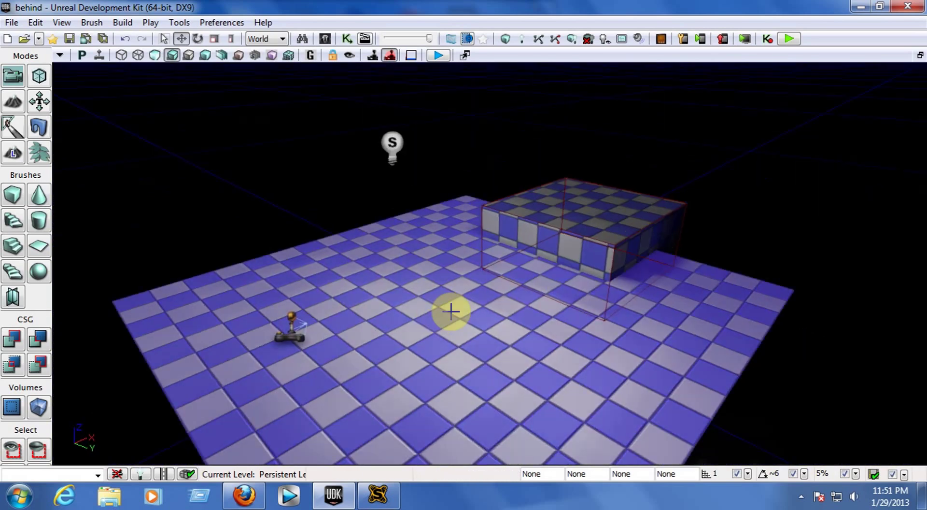
click(392, 144)
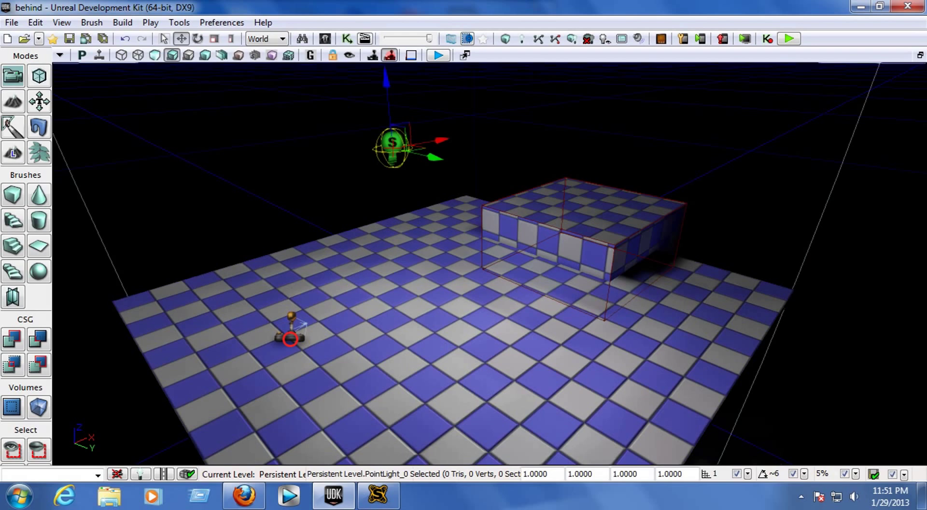
click(292, 332)
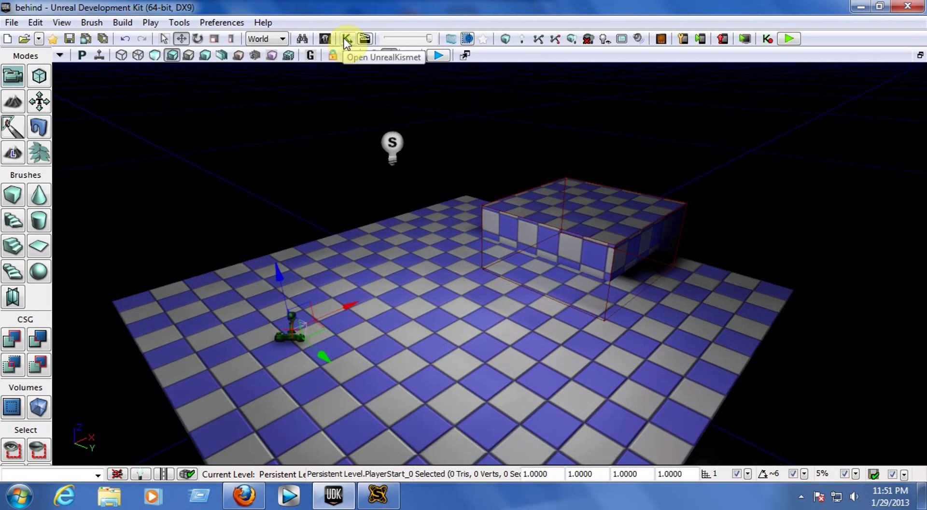
Step: Open UnrealKismet for the behind map and examine the Level Loaded and Console Command nodes
click(60, 22)
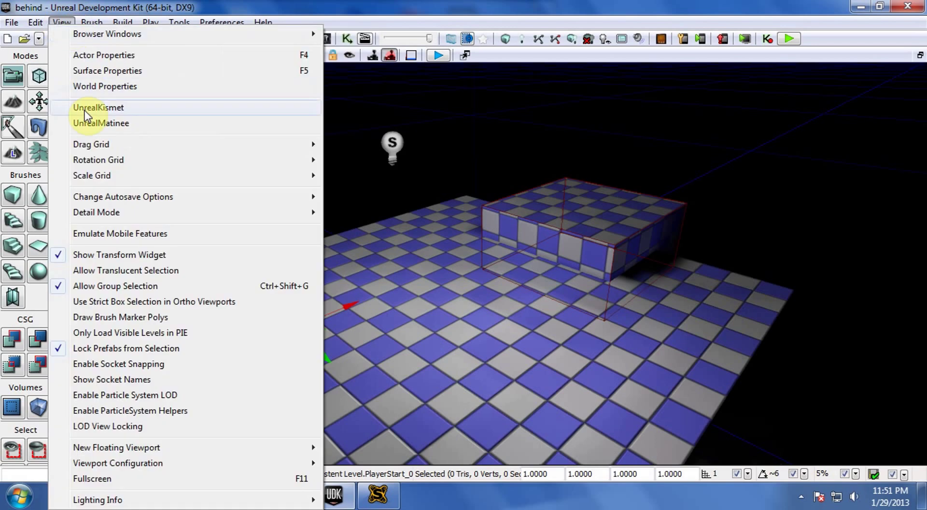
click(546, 3)
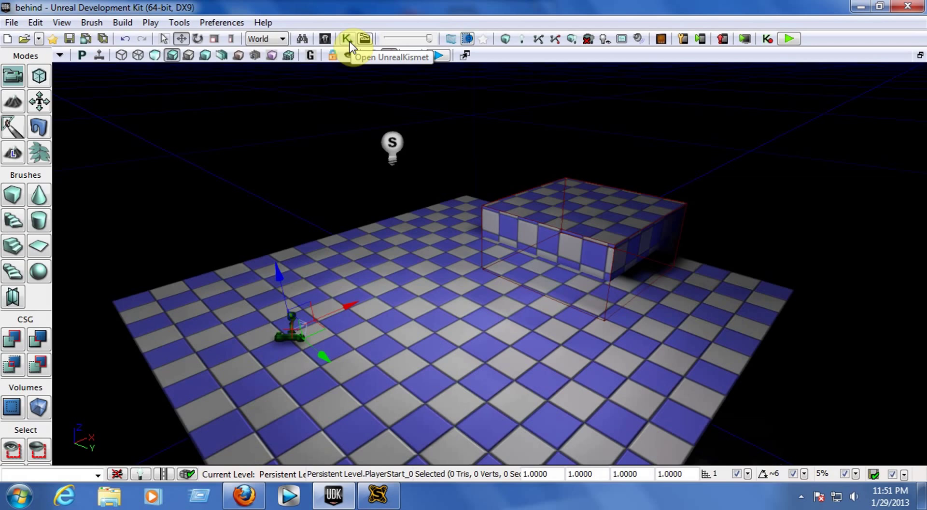
click(347, 39)
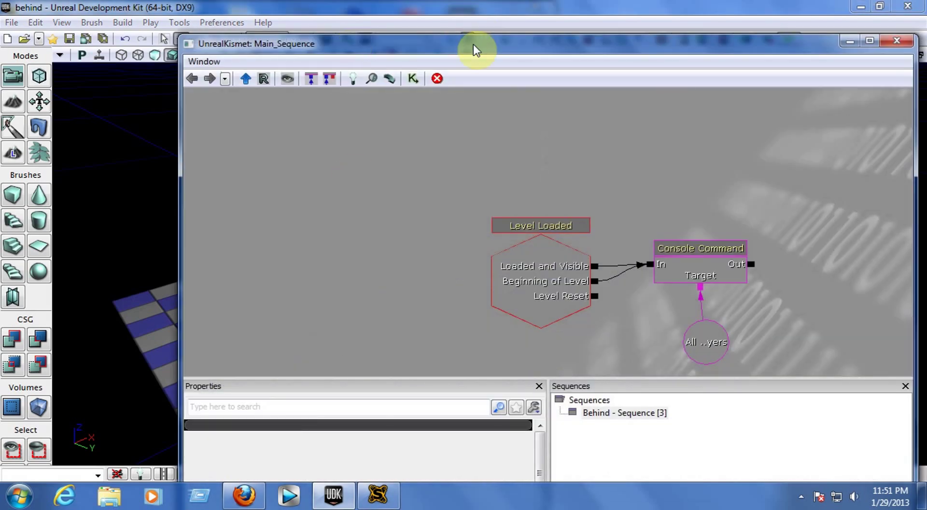
drag(590, 189, 470, 140)
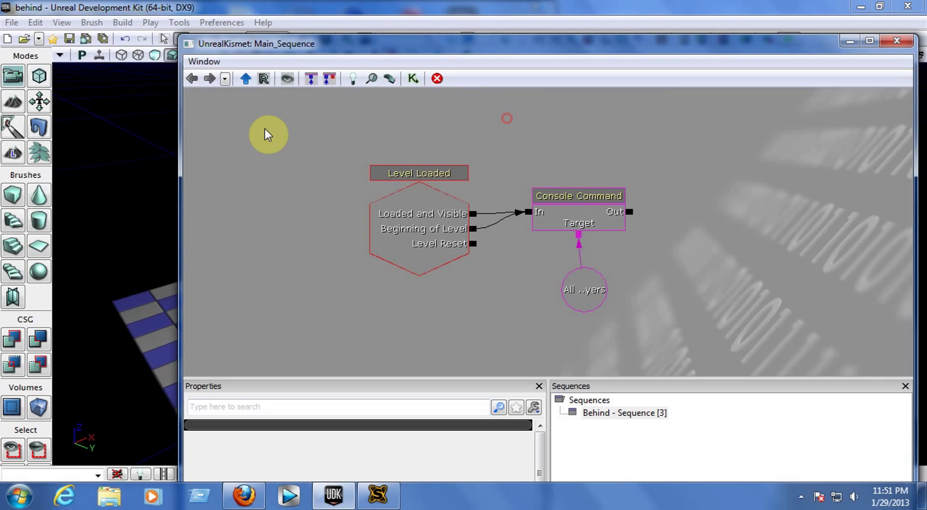
Step: Browse the new event types for Level Loaded, and move the existing Level Loaded node farther from the Console Command node
right_click(247, 103)
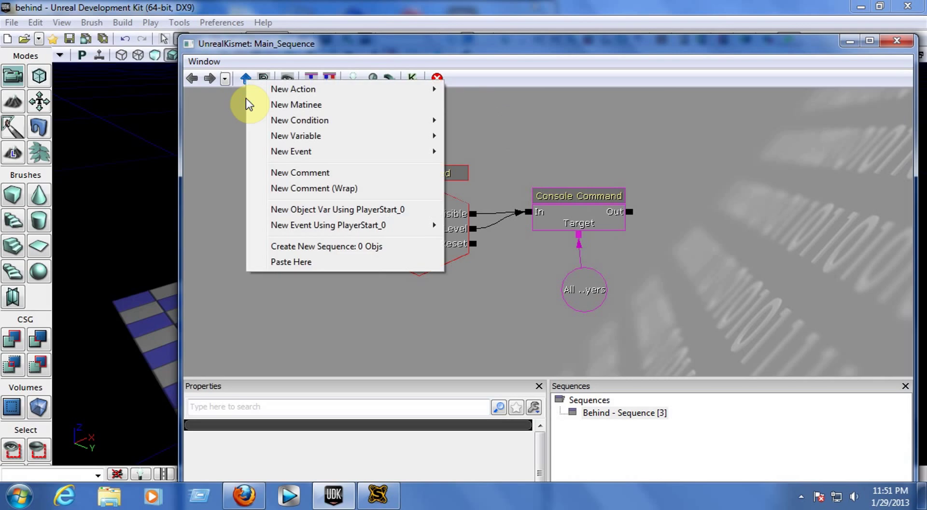
mouse_move(293, 151)
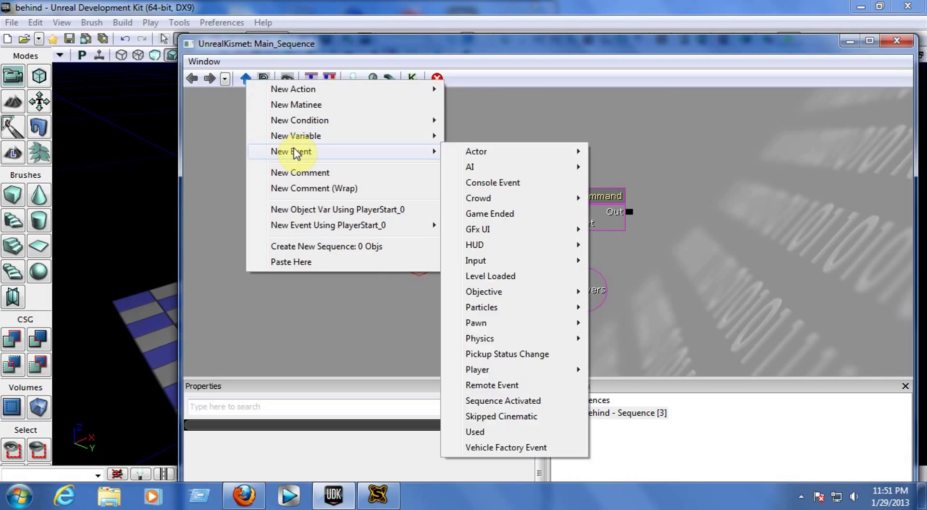
click(699, 268)
click(417, 174)
drag(418, 175, 289, 147)
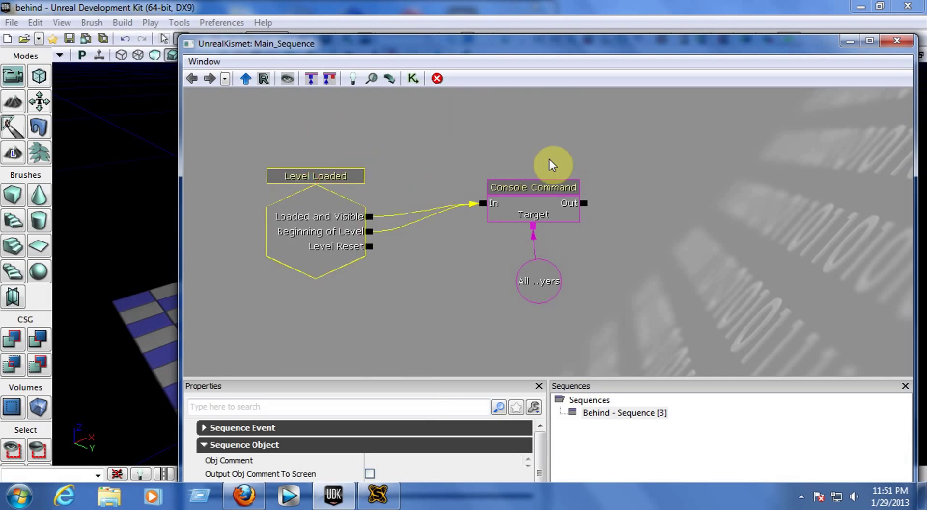
Step: Browse Kismet's Camera and Actor action categories, then the variable and event types, for the node matching the existing Console Command
click(525, 184)
click(688, 149)
right_click(682, 116)
mouse_move(724, 125)
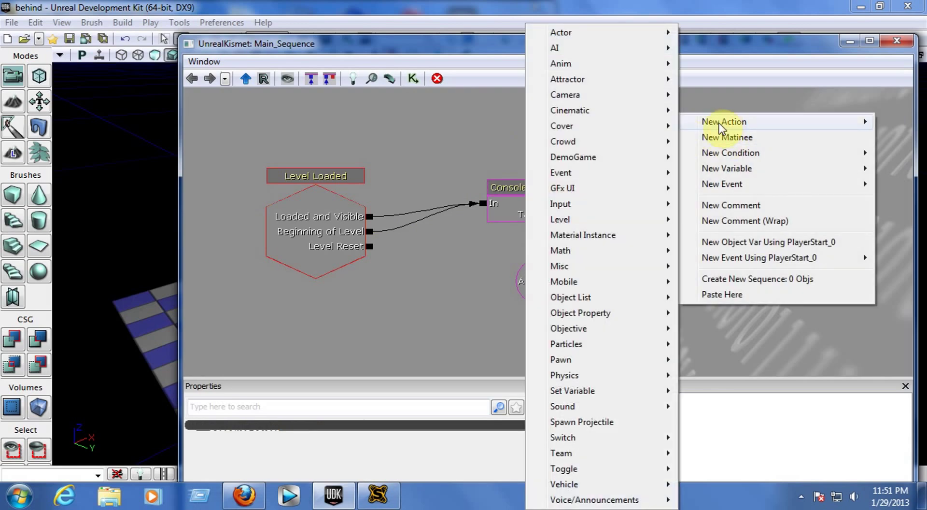
mouse_move(598, 95)
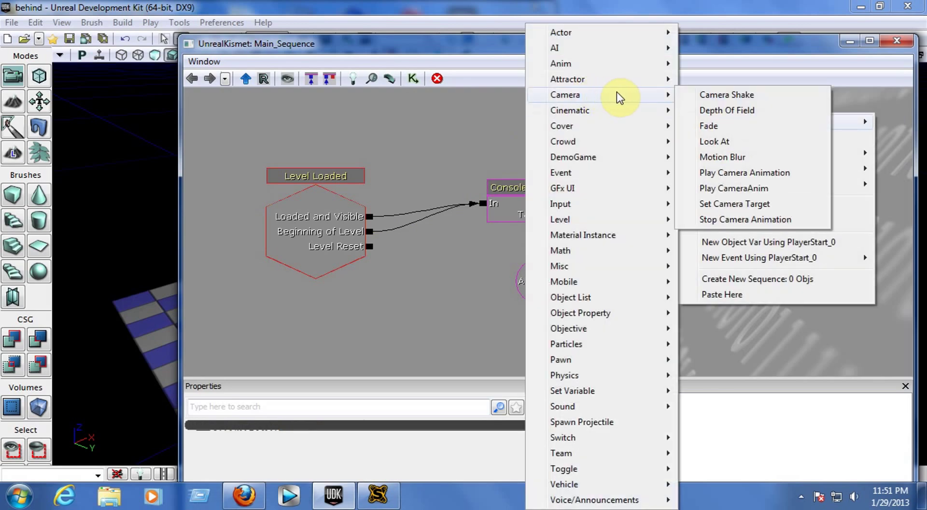
mouse_move(598, 41)
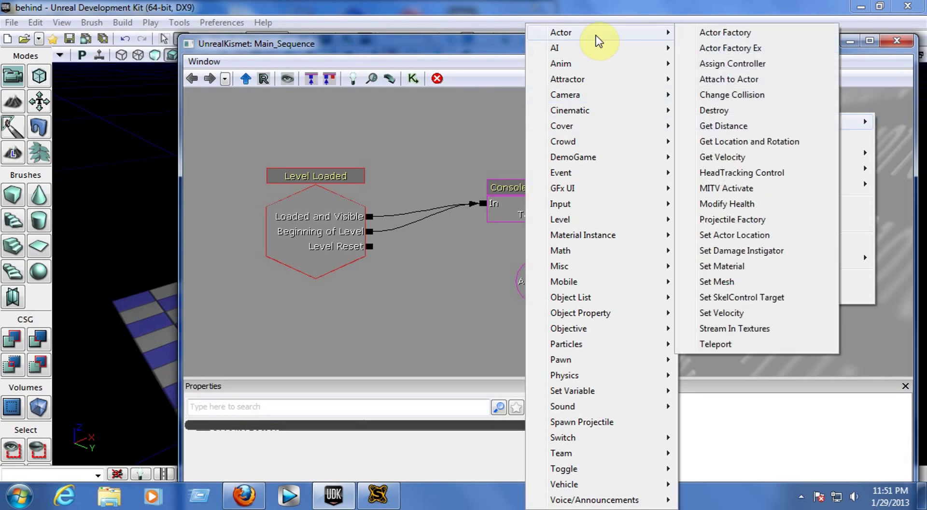
click(472, 134)
right_click(630, 121)
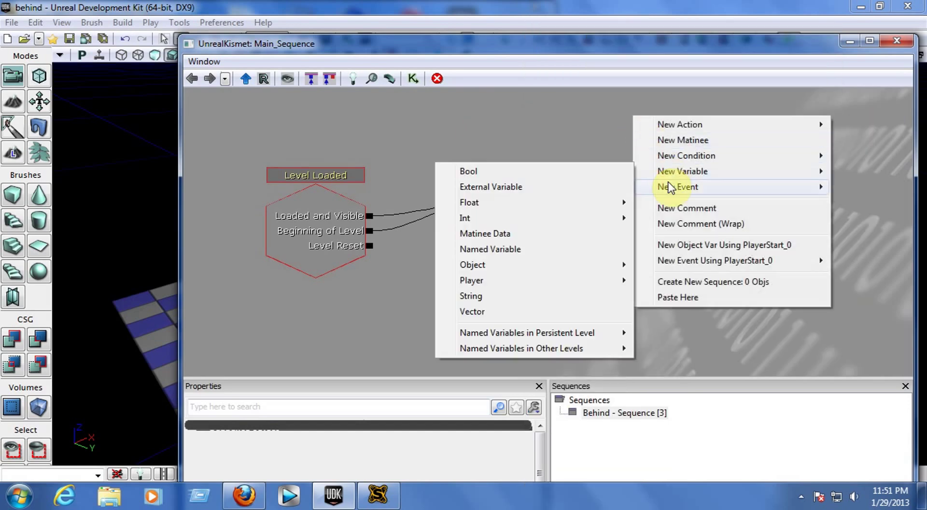
mouse_move(670, 189)
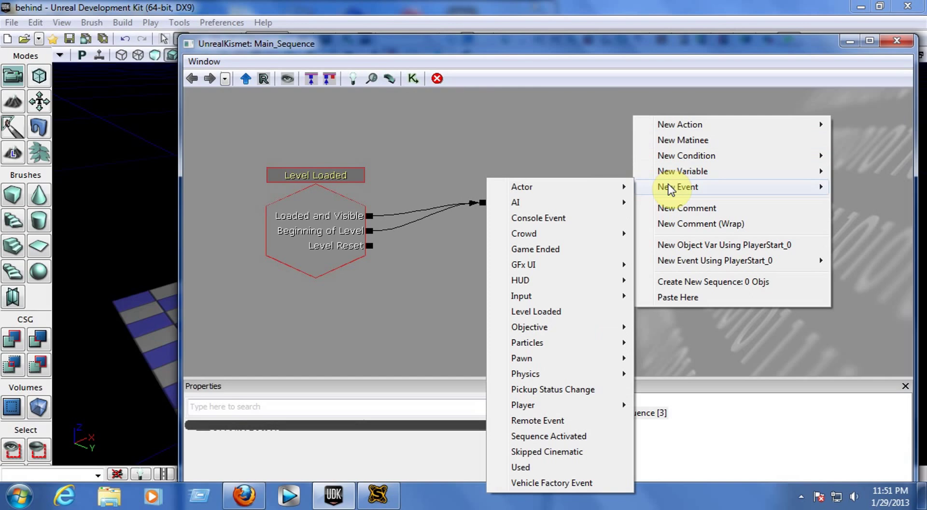
click(563, 216)
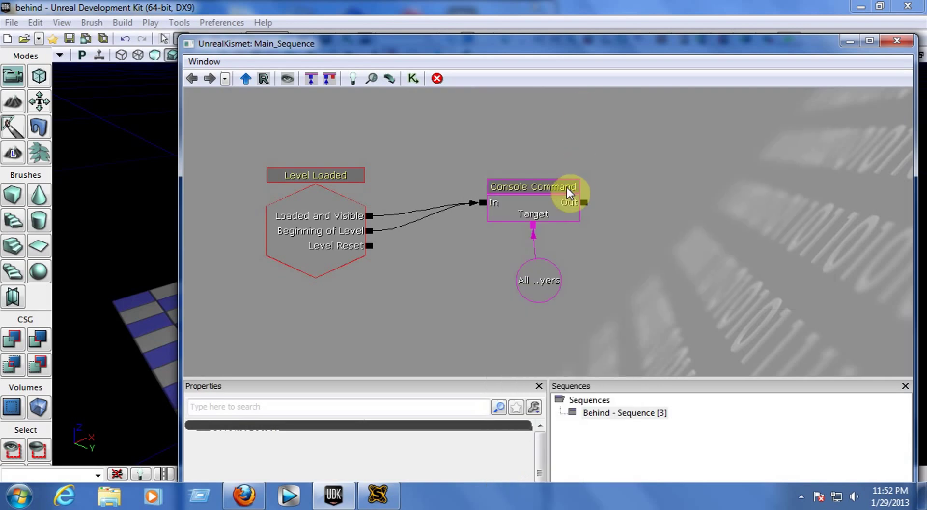
Step: Reopen UnrealKismet for the behind map and locate the Console Command action in the Misc category
click(899, 41)
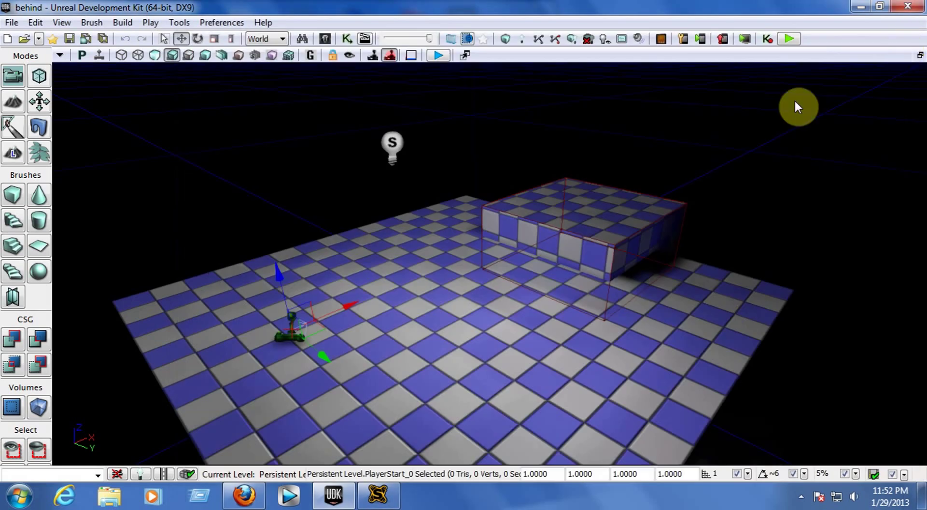
click(347, 41)
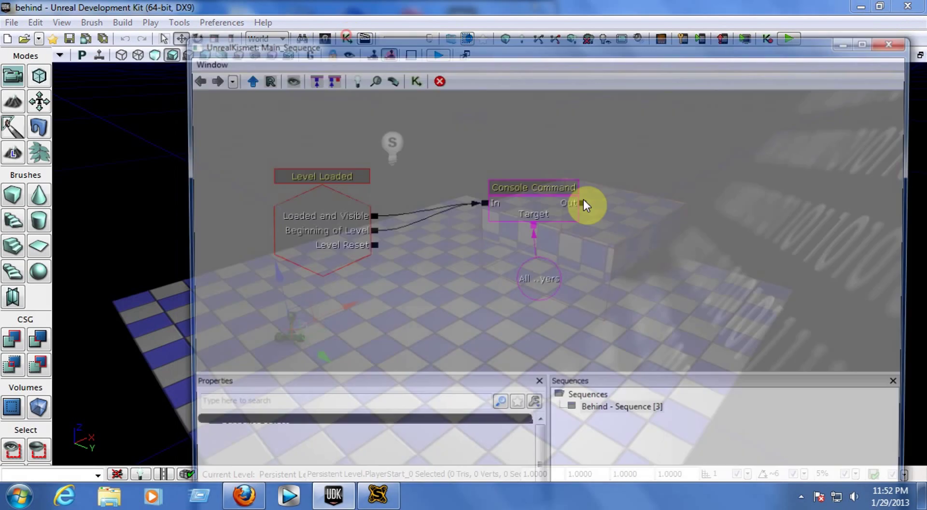
right_click(606, 126)
mouse_move(640, 189)
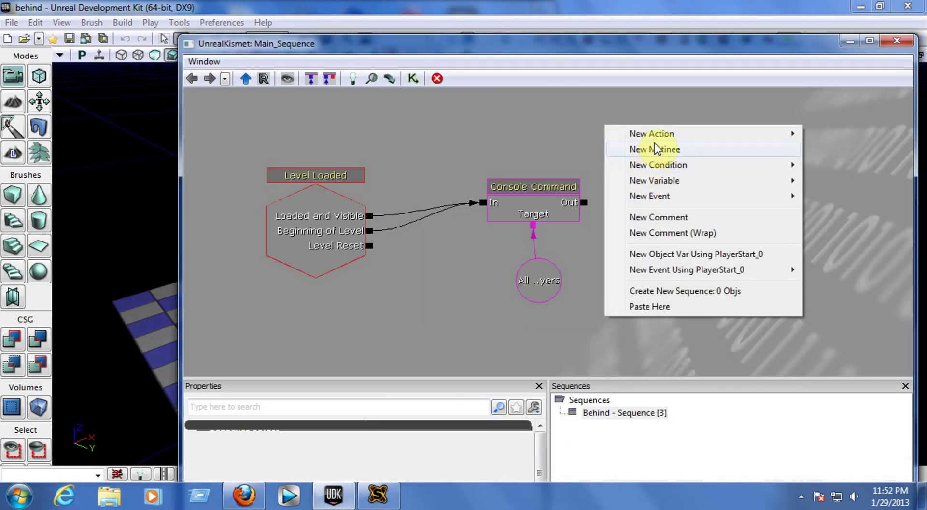
mouse_move(655, 140)
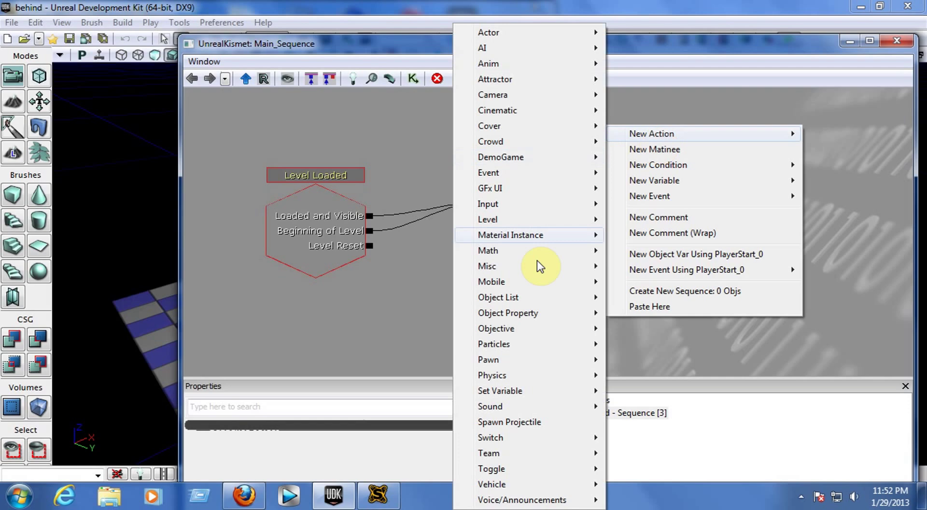
mouse_move(528, 267)
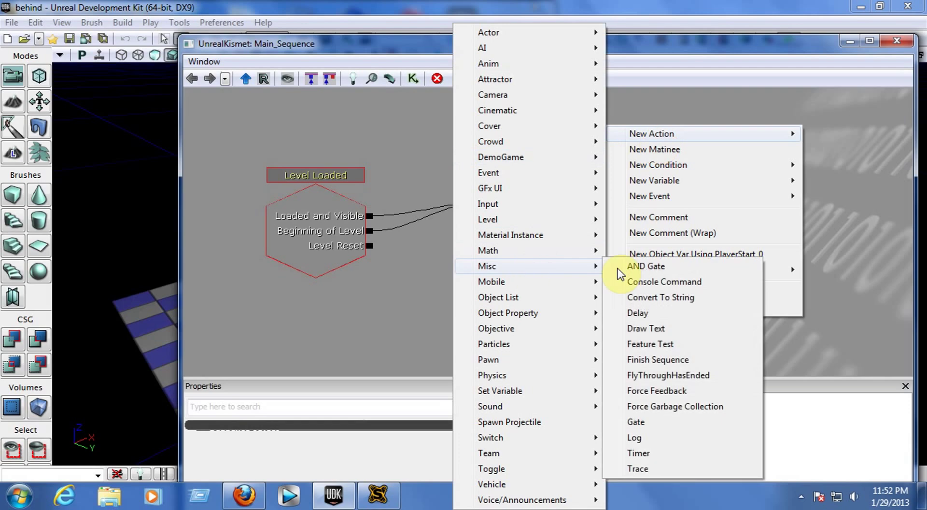
click(654, 285)
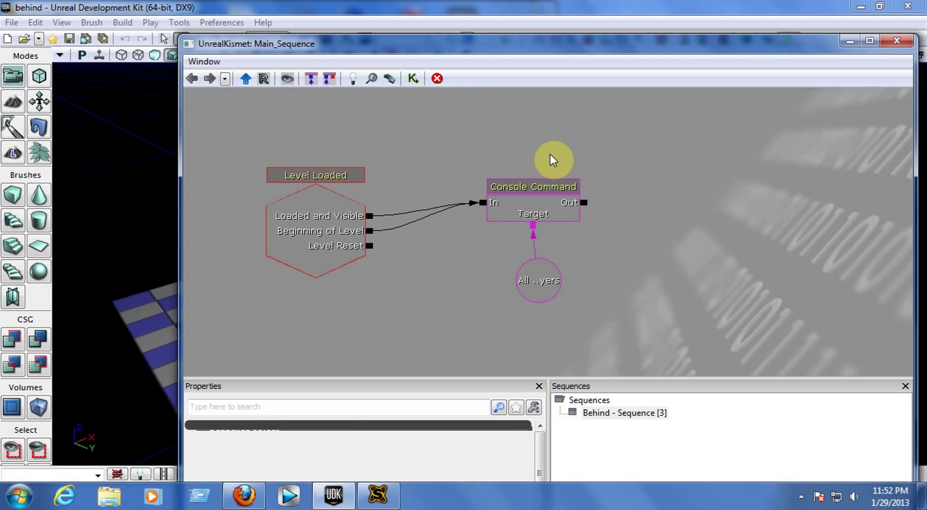
Step: Look up the Misc category's Console Command action again, and reposition the existing Console Command node closer to Level Loaded
drag(740, 43, 698, 45)
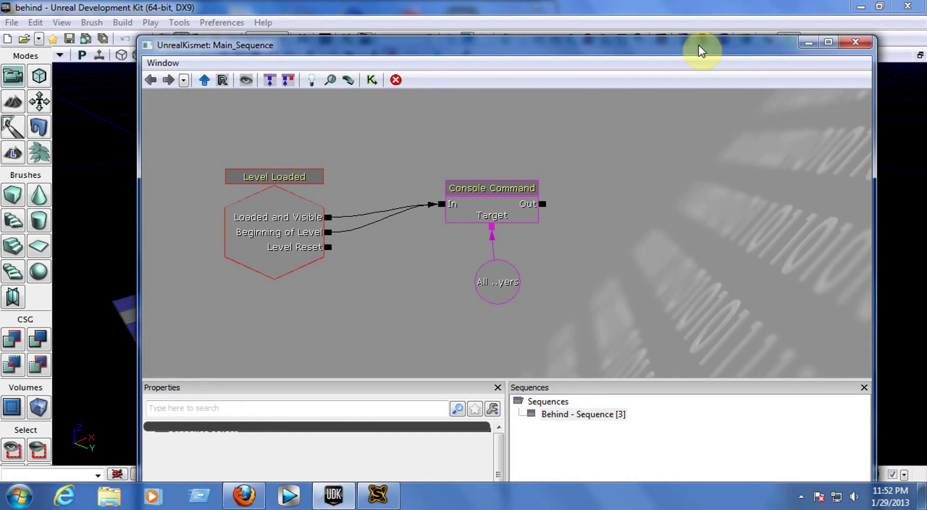
right_click(607, 111)
mouse_move(639, 104)
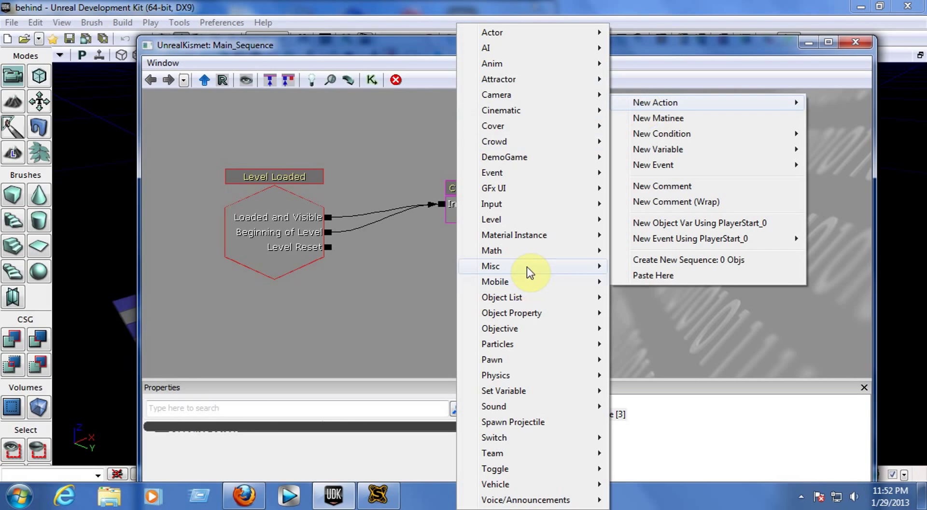
mouse_move(526, 266)
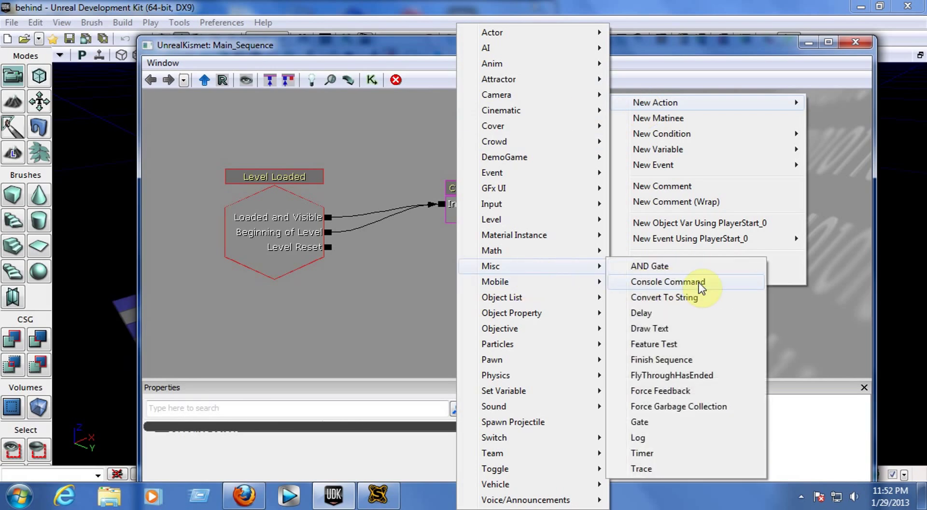
click(398, 124)
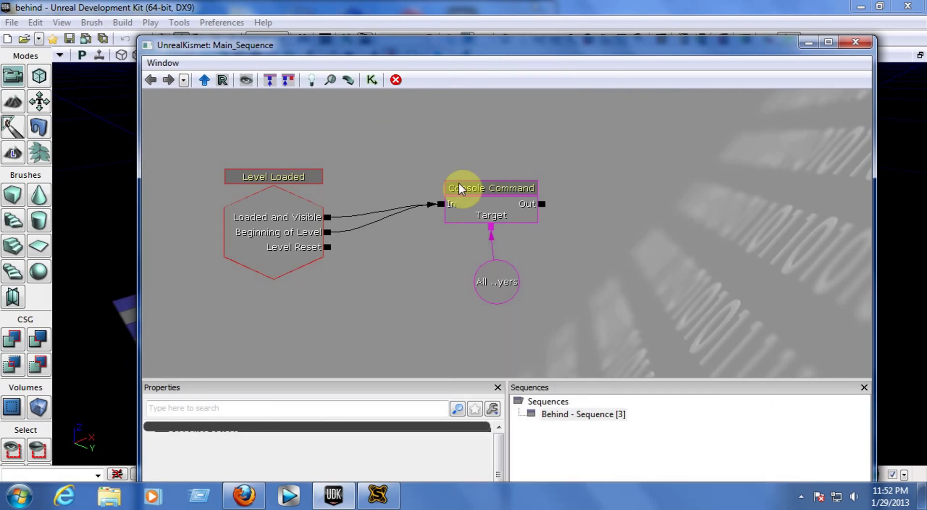
click(468, 188)
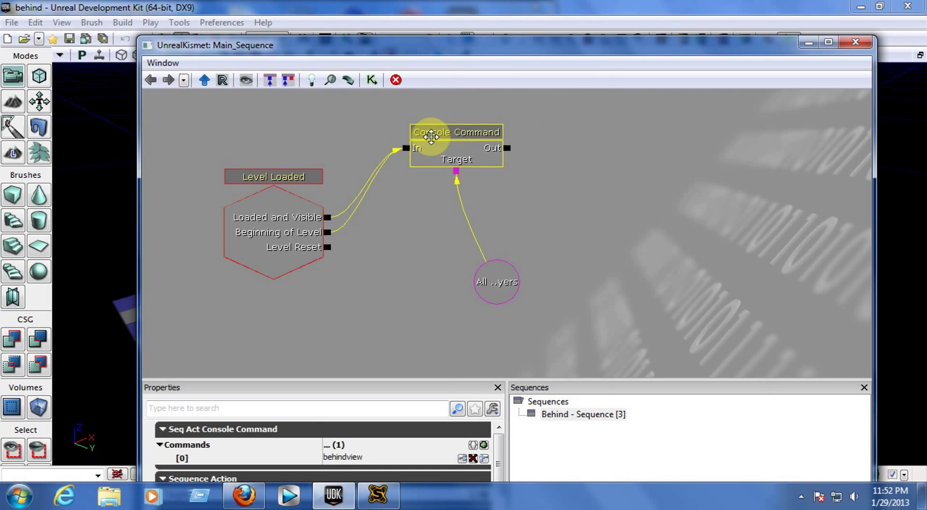
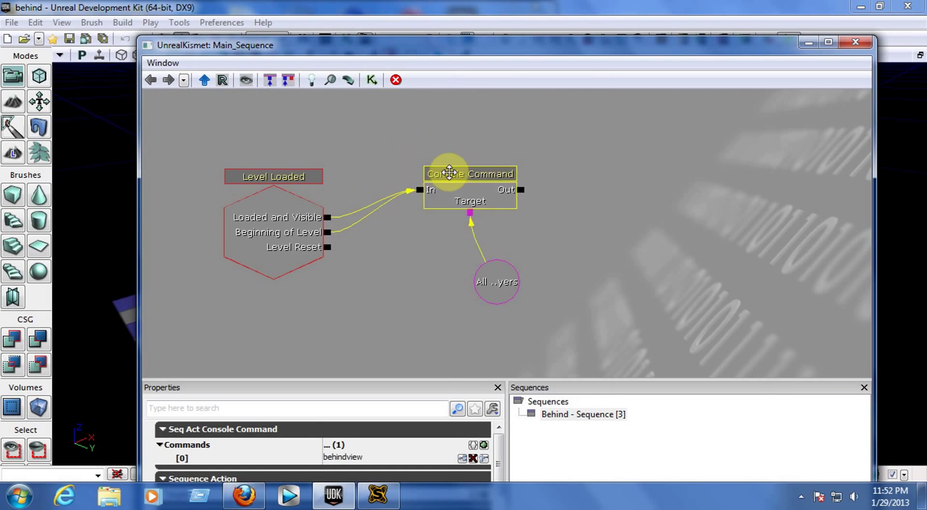
click(591, 257)
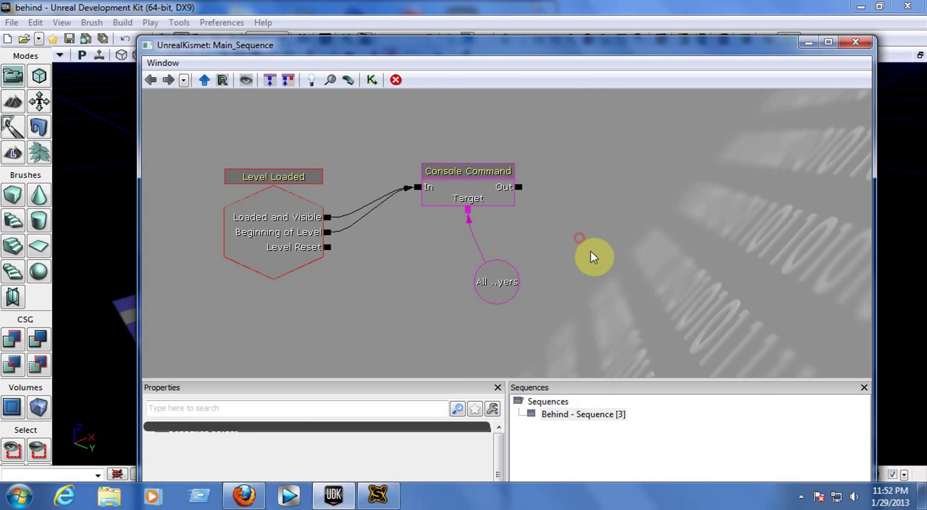
Step: Look up the Player variable type, and move the All Players variable more directly beneath the Console Command node
right_click(584, 222)
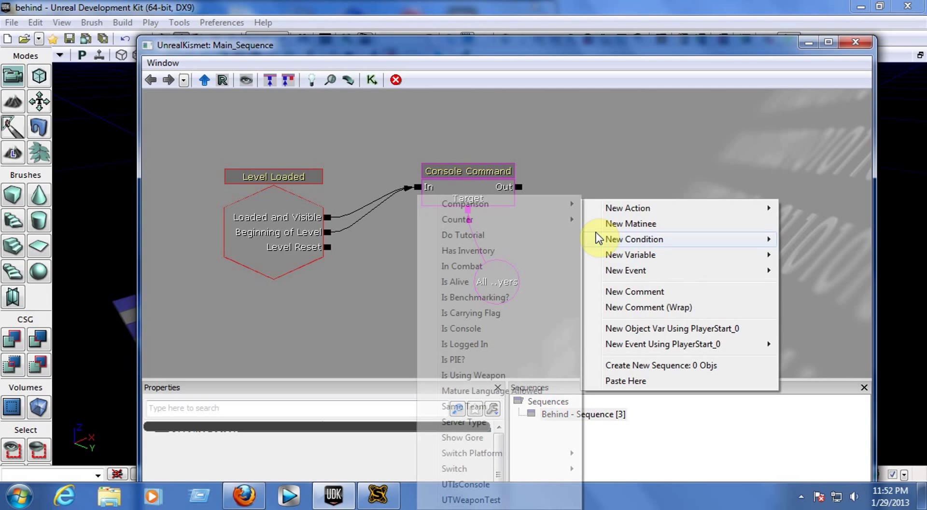
mouse_move(608, 275)
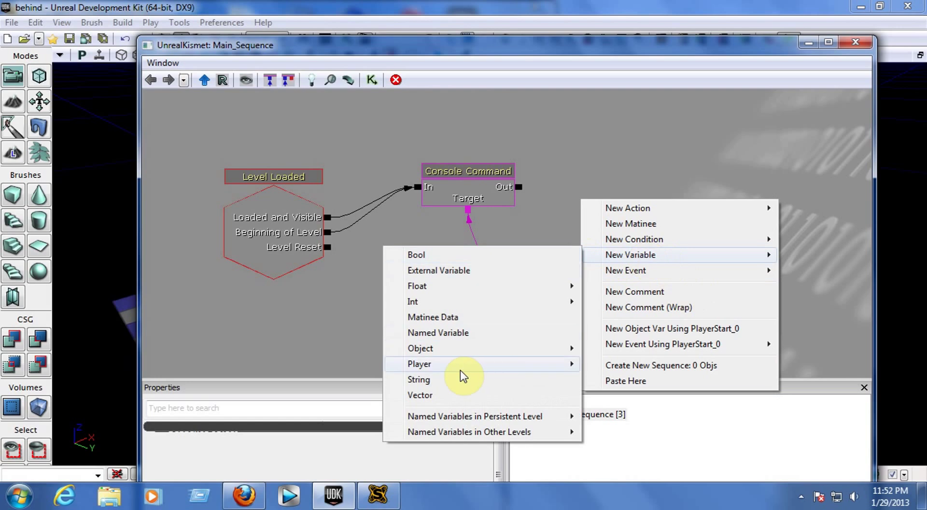
click(629, 366)
click(497, 288)
drag(497, 288, 476, 296)
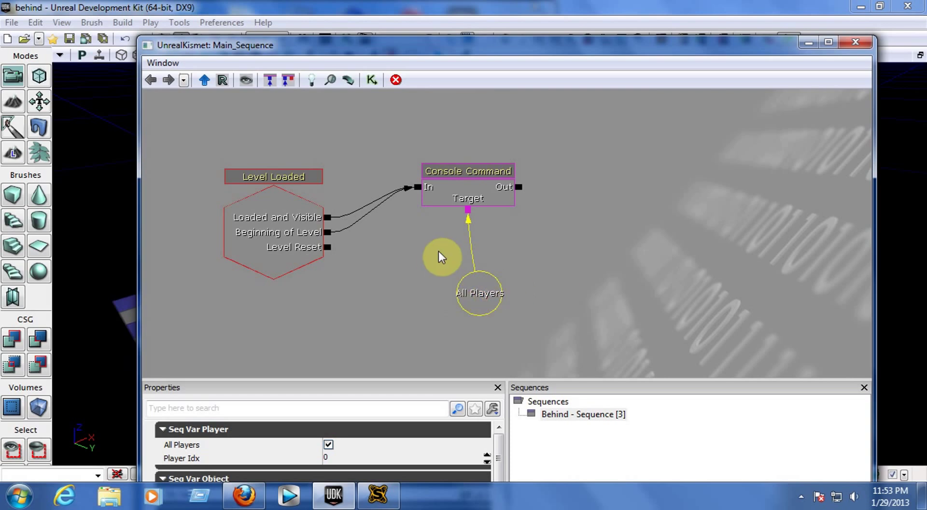
Step: Move the Console Command node slightly higher and expand its Commands array to inspect the entry at index 0
click(472, 178)
drag(470, 170, 487, 158)
drag(311, 46, 290, 11)
click(139, 410)
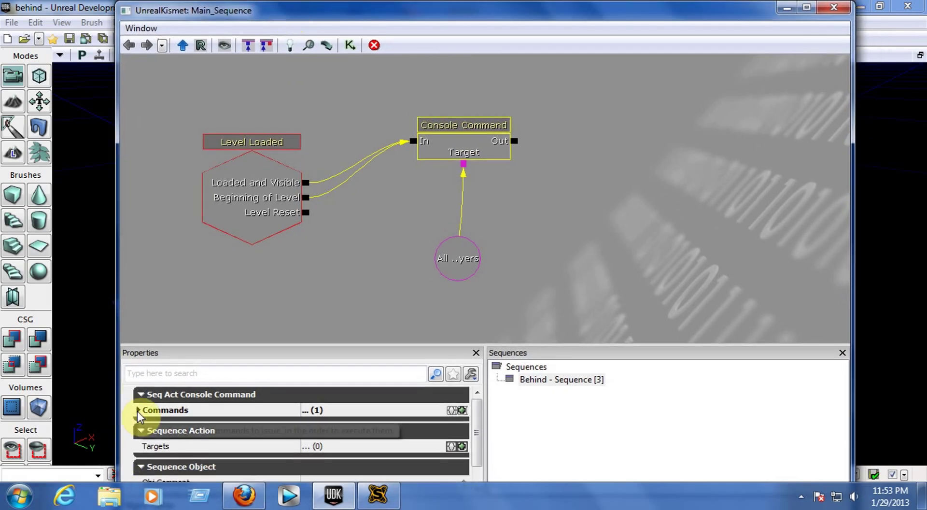
click(138, 410)
click(138, 409)
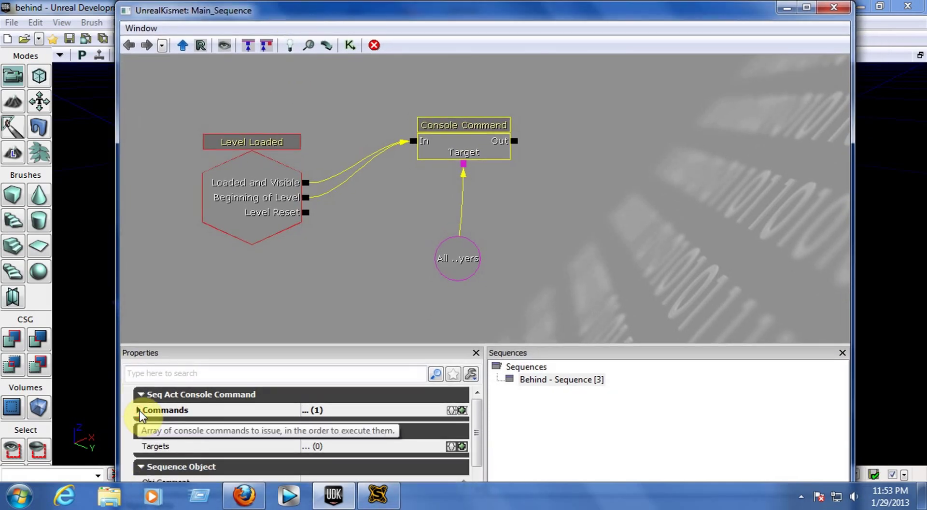
click(139, 410)
click(373, 425)
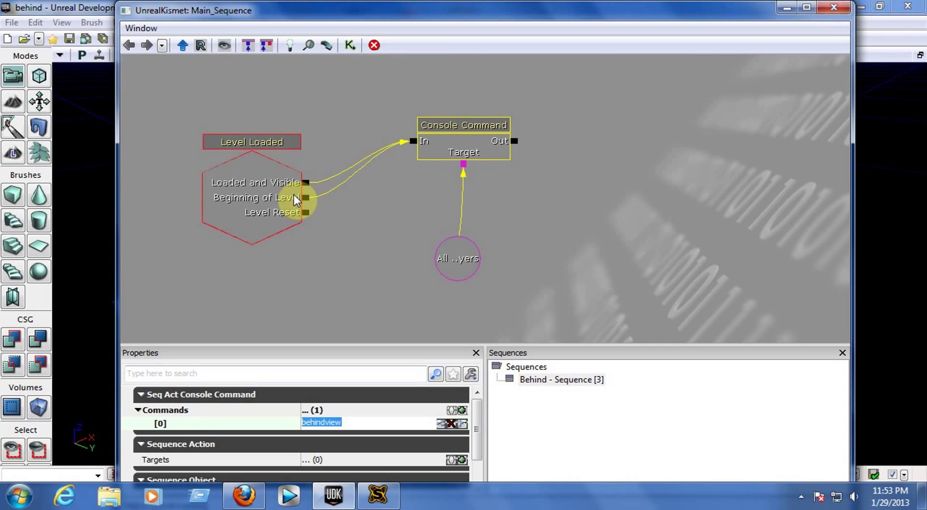
Step: Break the Console Command node's links to the Level Loaded event and the All Players variable
click(305, 186)
right_click(290, 187)
click(317, 195)
right_click(457, 134)
click(526, 144)
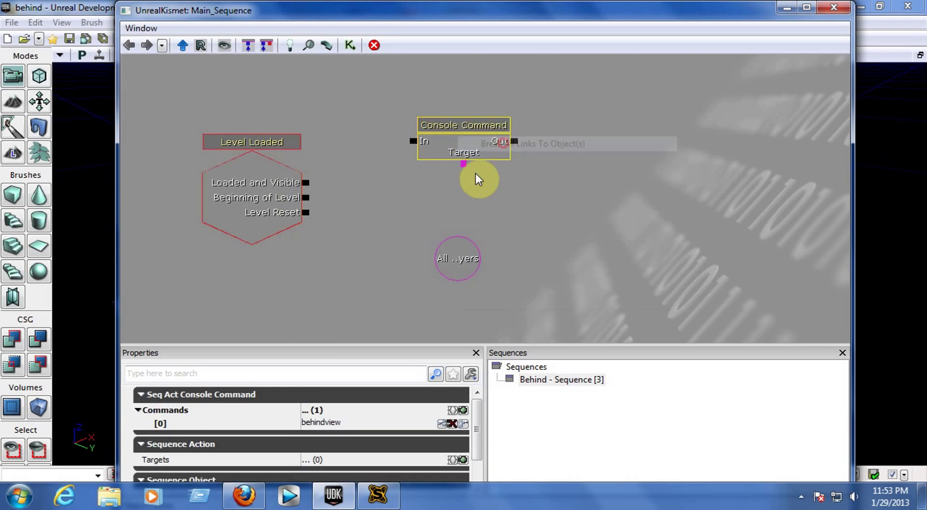
Step: Connect Level Loaded's Loaded and Visible and Beginning of Level outputs to Console Command's In, link Target to All Players, and close Kismet
click(371, 225)
drag(305, 183, 414, 141)
drag(309, 197, 413, 141)
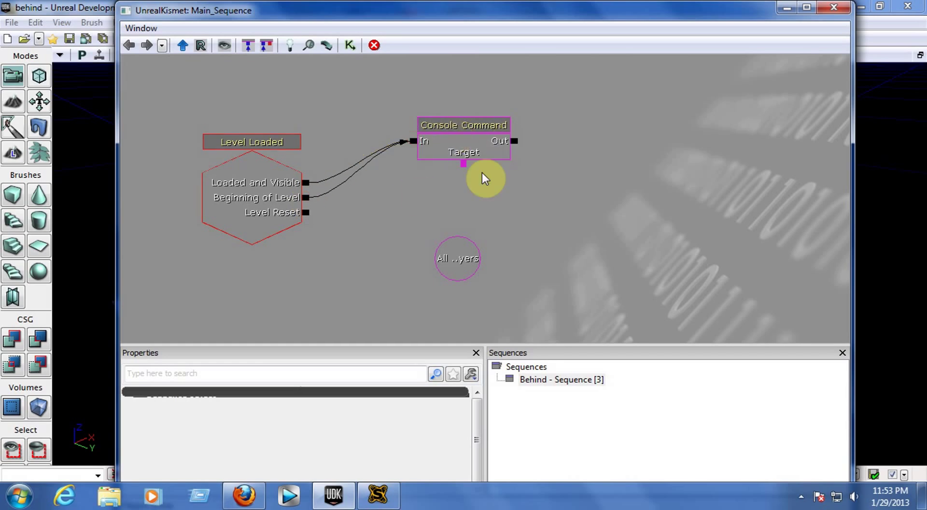
drag(462, 164, 460, 272)
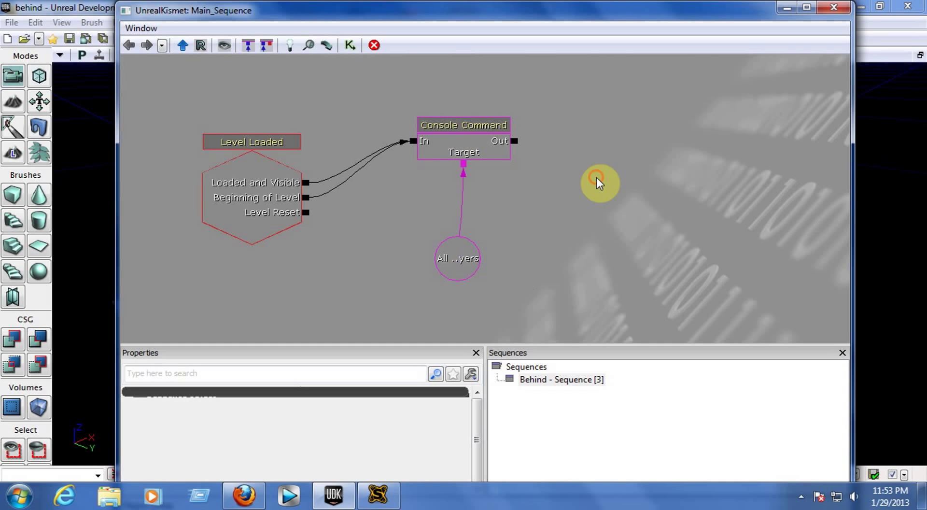
click(484, 125)
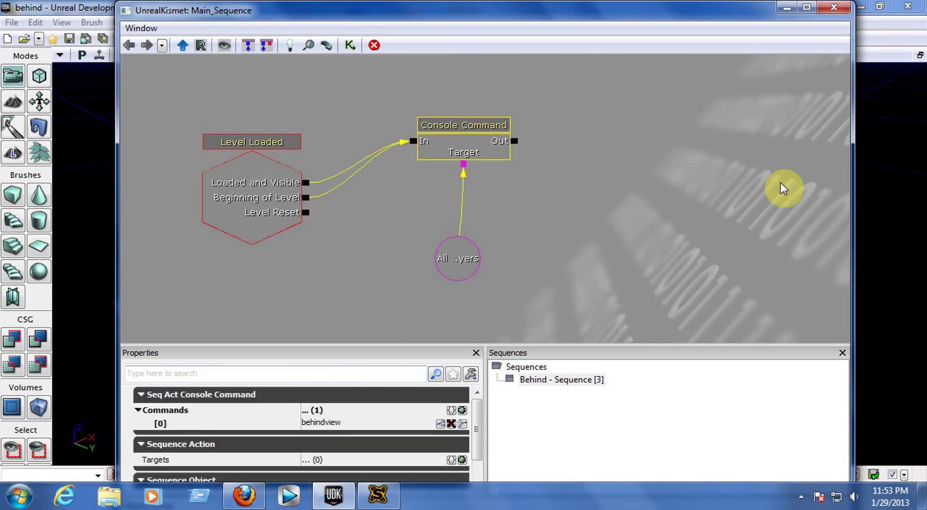
click(833, 6)
Step: Build the behind map's lighting with Preview quality, and close the Swarm Agent and the map check report
click(123, 23)
click(164, 81)
key(Escape)
click(122, 22)
click(152, 71)
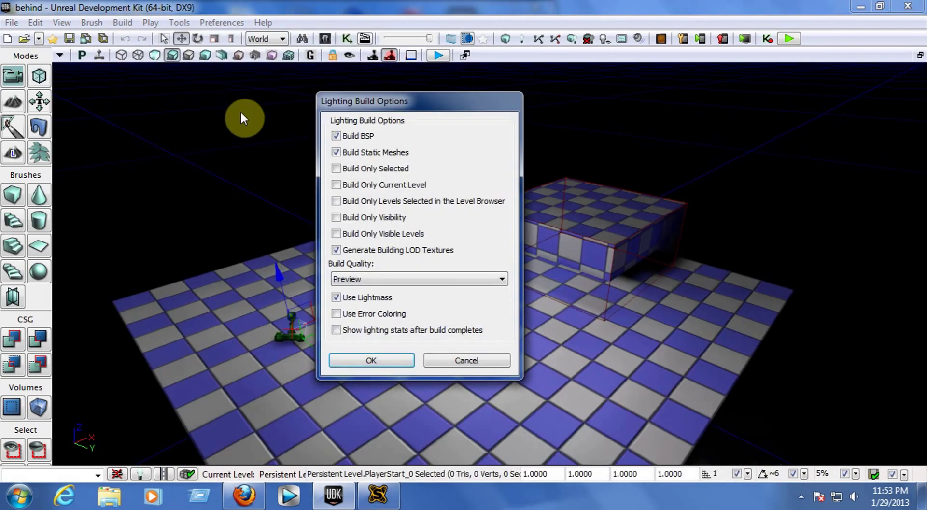
click(366, 361)
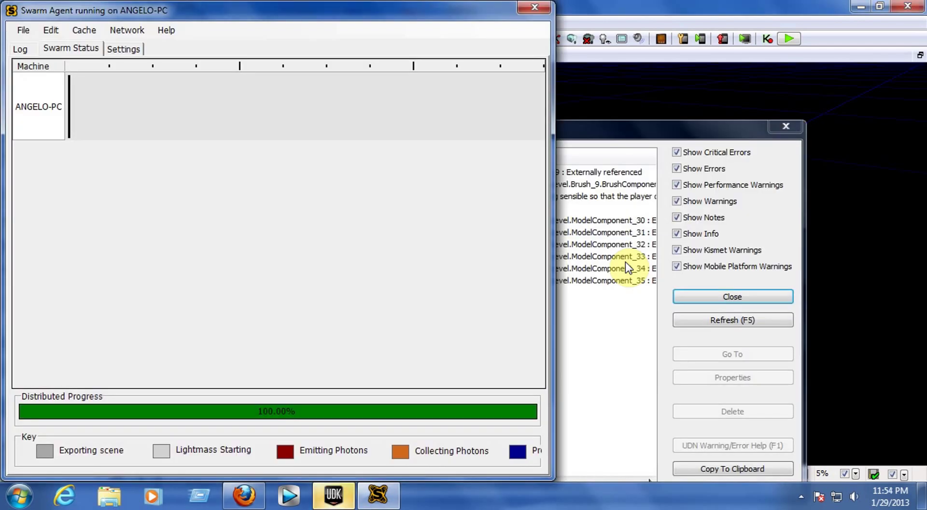
click(540, 7)
click(731, 296)
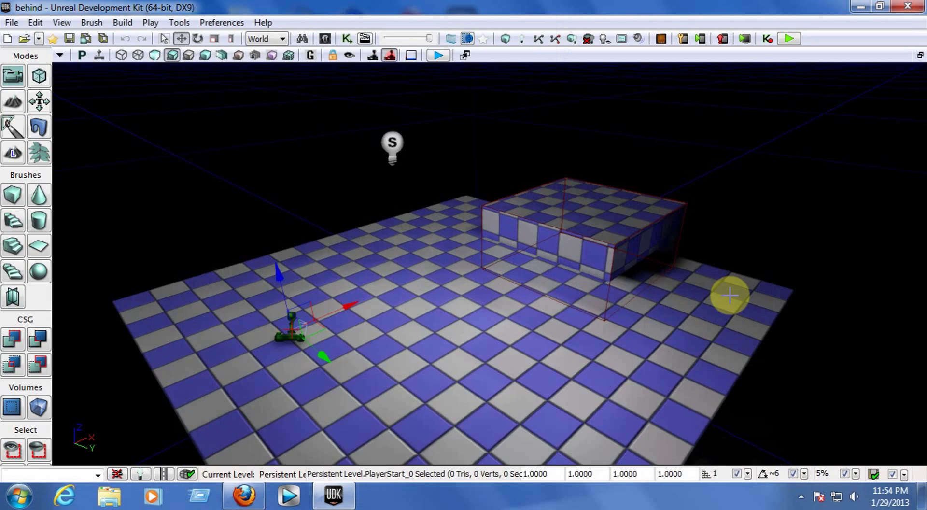
Step: Play the behind map in the editor preview, fire the weapon from the behind-the-player camera, and maximize the preview window
right_drag(729, 295, 749, 243)
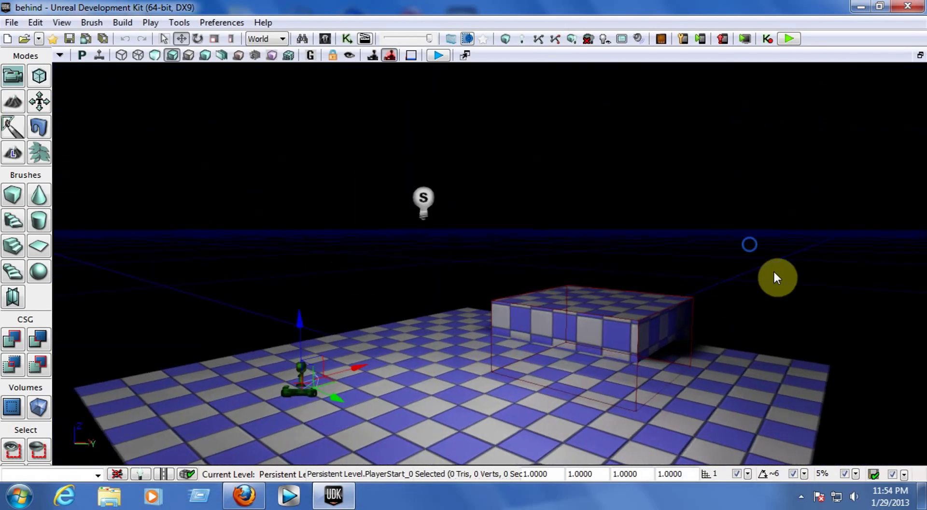
click(791, 40)
click(556, 283)
key(super)
drag(523, 138, 309, 1)
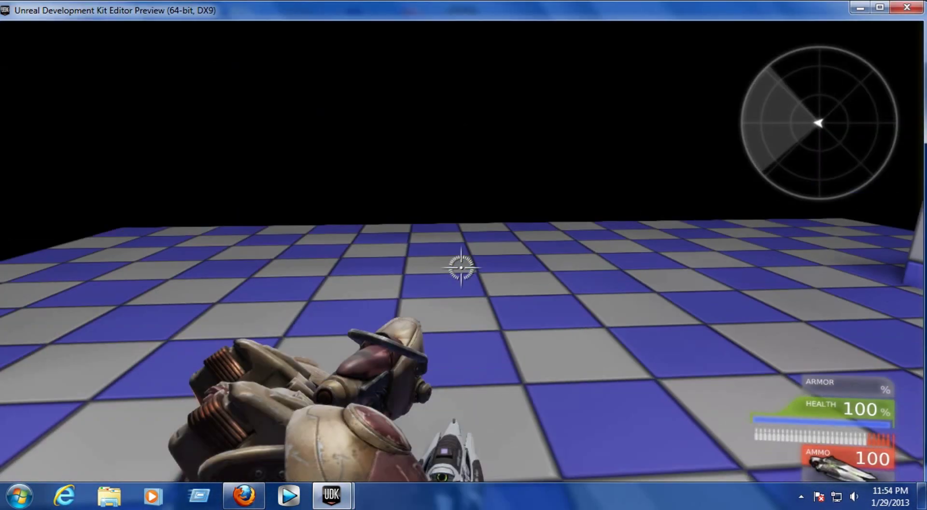
click(461, 267)
click(461, 268)
click(461, 267)
click(461, 267)
click(274, 69)
key(w)
click(224, 60)
key(super)
click(879, 7)
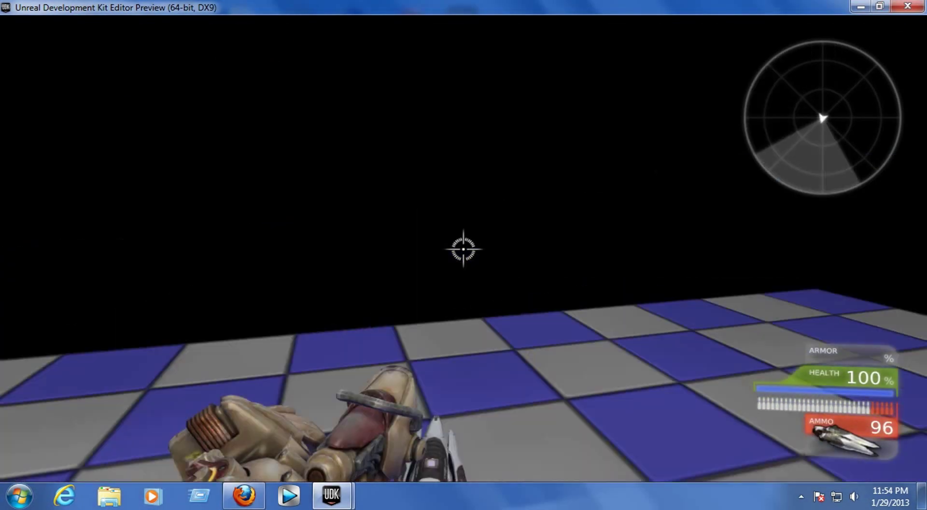
Step: Test the behind view by looking around the level and firing repeatedly in the maximized preview, and end the play session
click(410, 28)
click(463, 249)
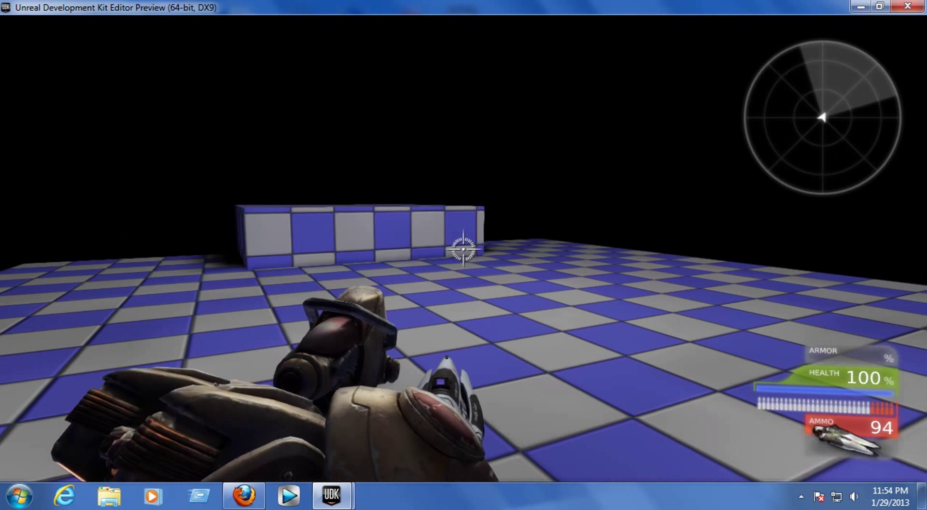
click(463, 249)
click(462, 249)
click(463, 250)
click(463, 249)
click(463, 249)
click(462, 249)
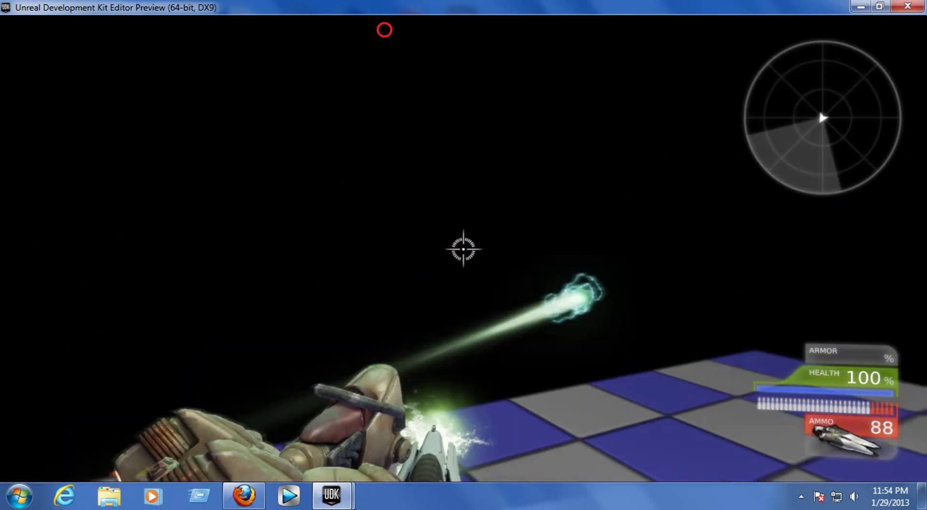
click(463, 249)
click(463, 249)
click(463, 250)
key(Escape)
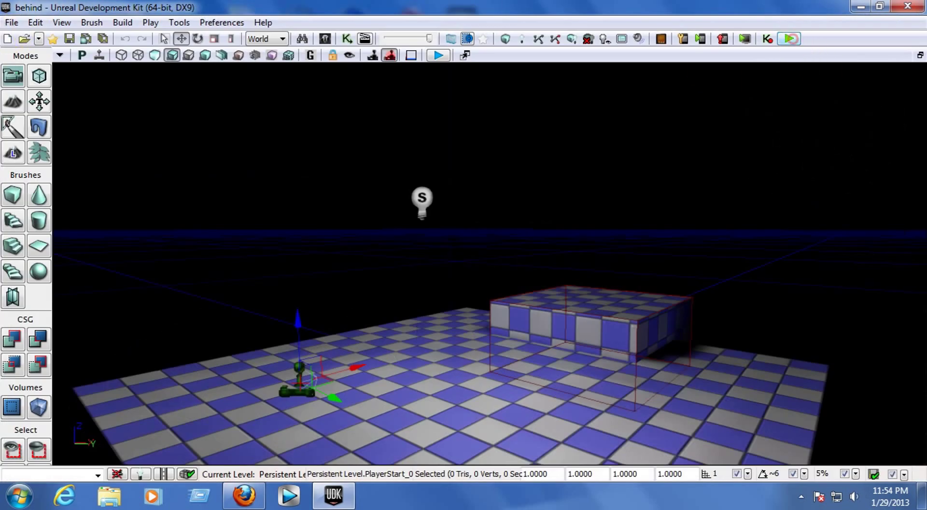
Step: Play the behind map again in a maximized preview, fire around the checkered block, and end the session
click(789, 39)
key(super)
click(771, 149)
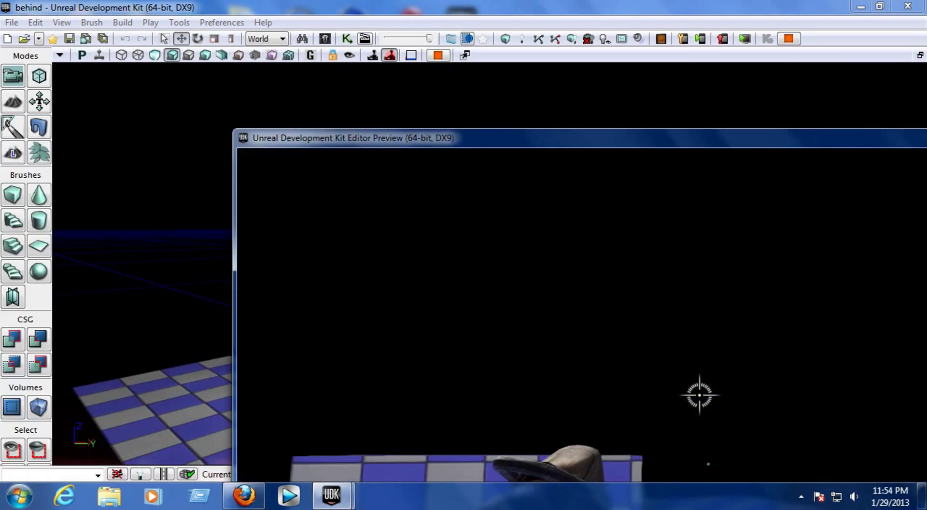
key(super)
drag(787, 143, 587, 24)
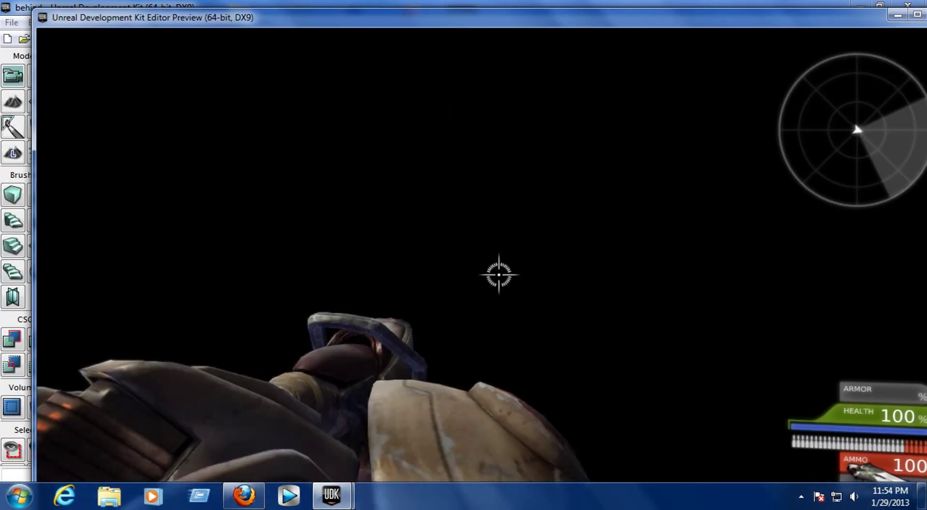
key(super)
click(917, 15)
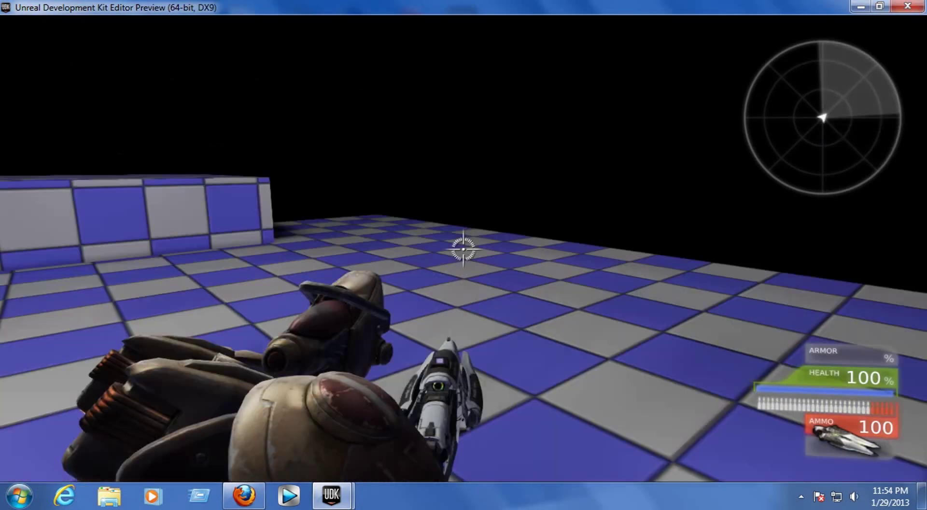
click(464, 249)
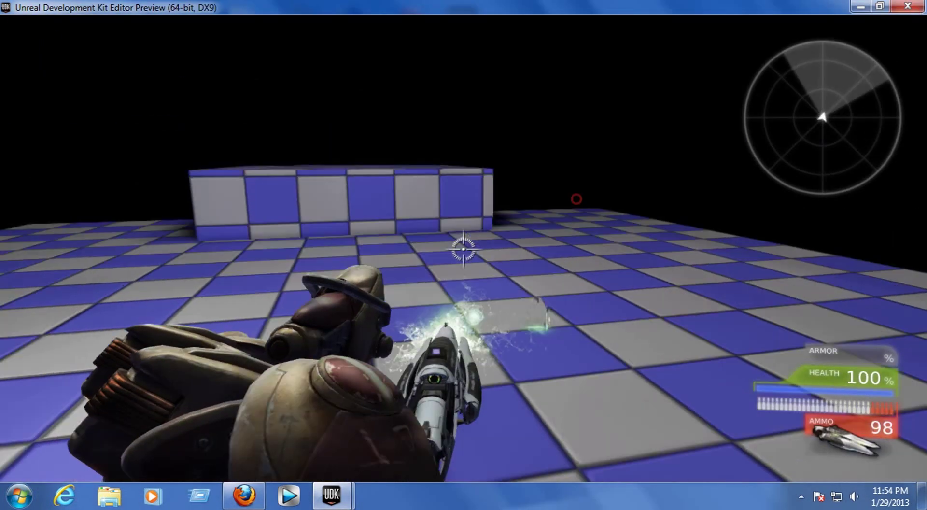
drag(464, 249, 463, 249)
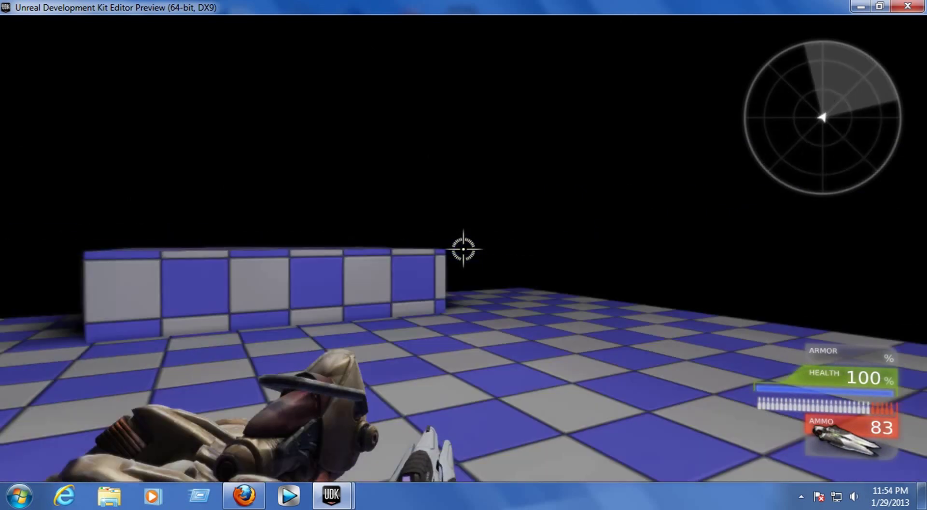
key(Escape)
key(Escape)
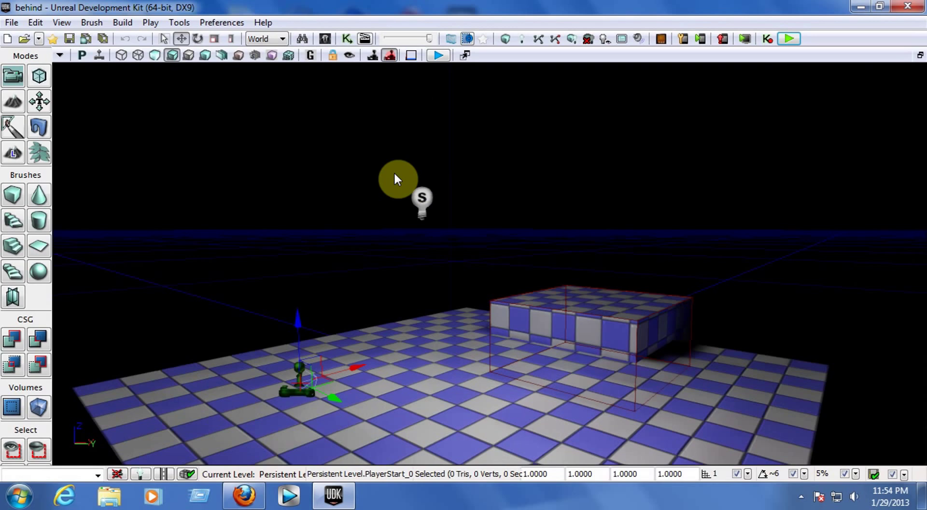
Step: Open the map 3rdpermanual.udk without saving the Behind package
click(24, 37)
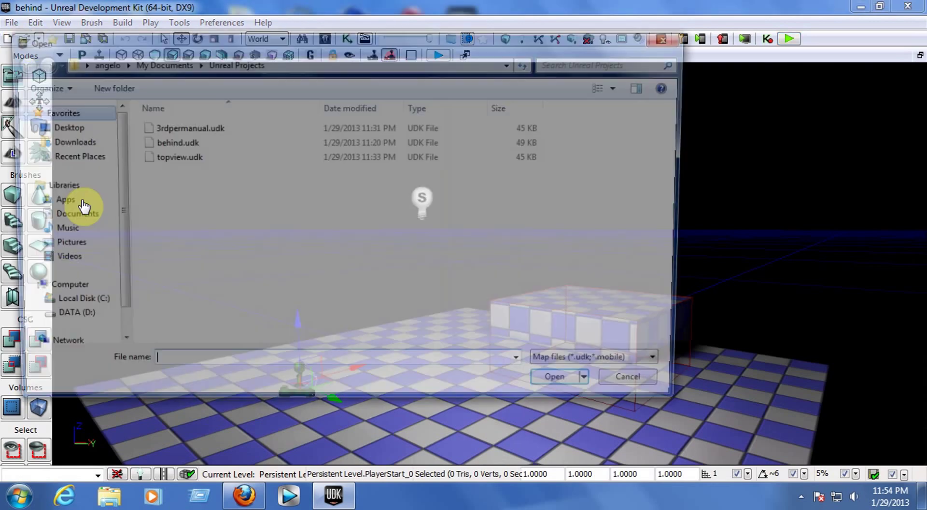
double_click(174, 129)
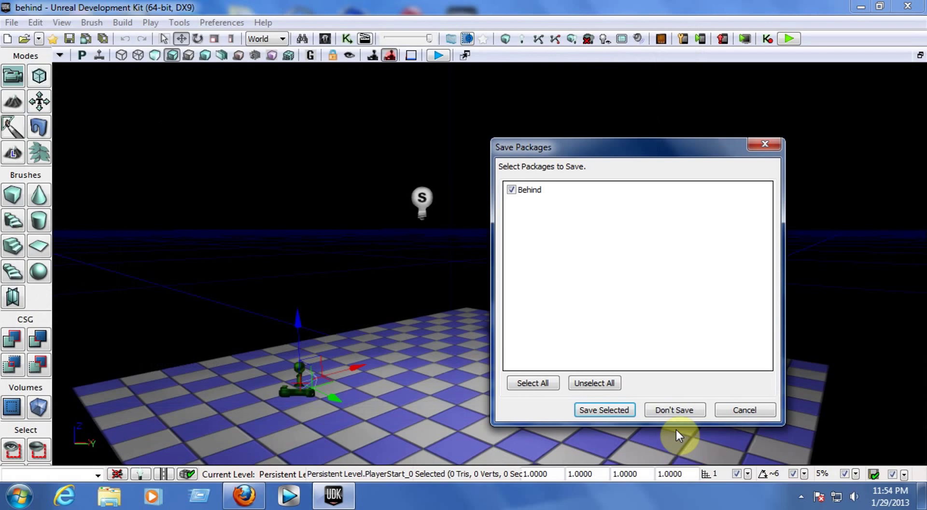
click(673, 410)
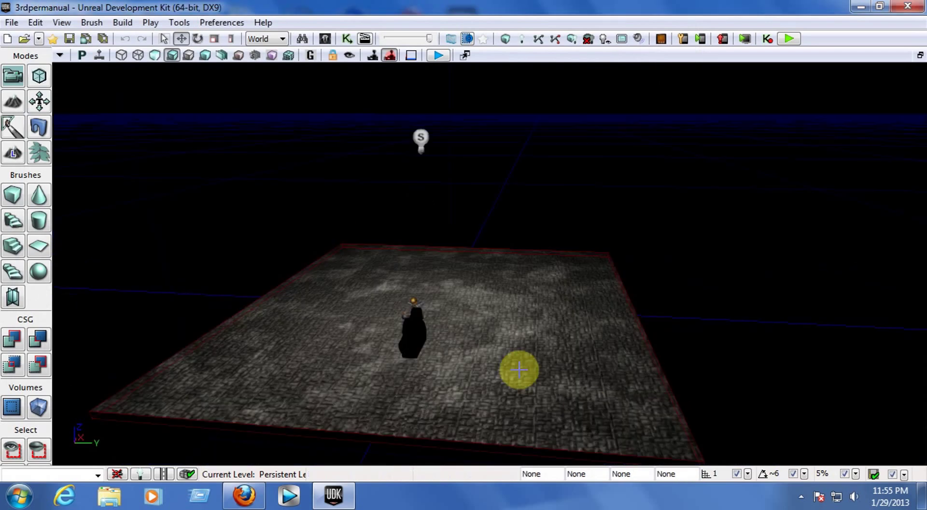
Step: Select the CameraActor class under Common in the actor classes, close the browser, and view the option for adding it on the floor
right_drag(519, 368, 389, 380)
right_drag(431, 254, 422, 259)
scroll(422, 259, up, 3)
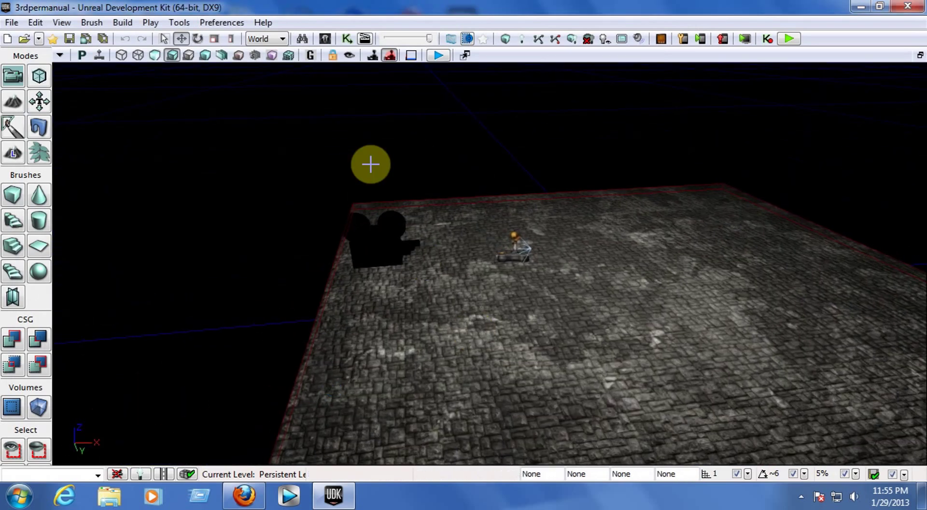
click(324, 39)
click(442, 30)
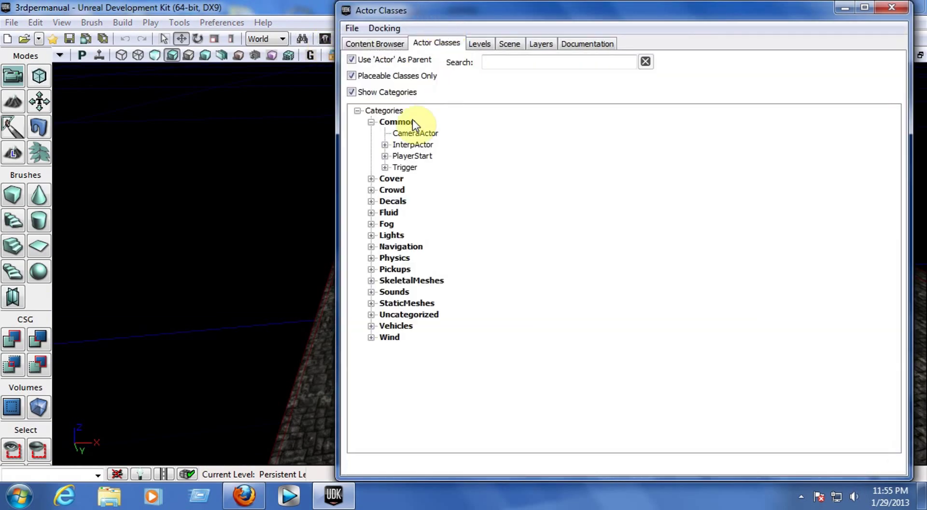
click(404, 133)
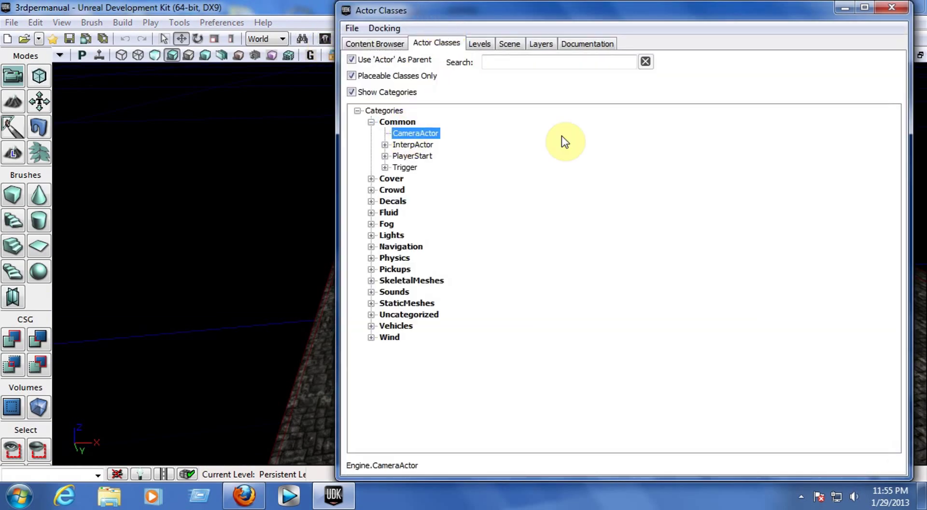
click(891, 6)
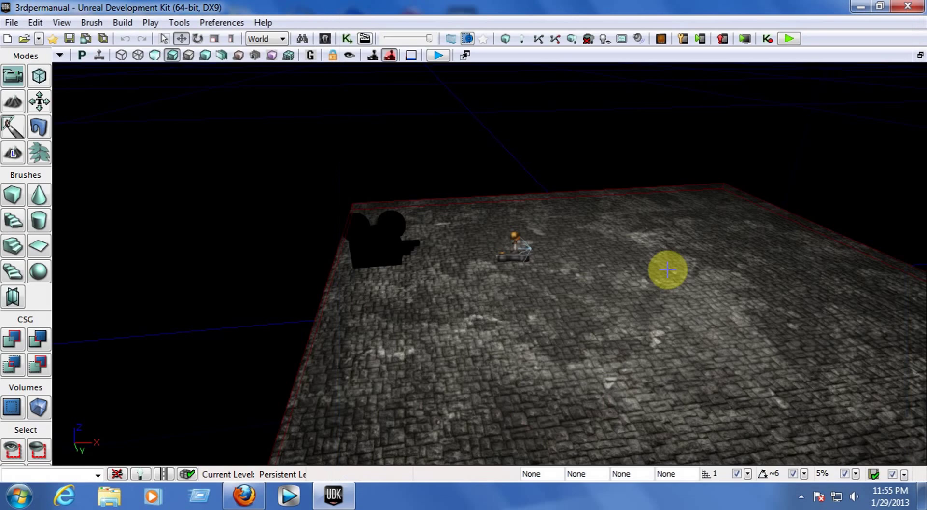
right_click(467, 318)
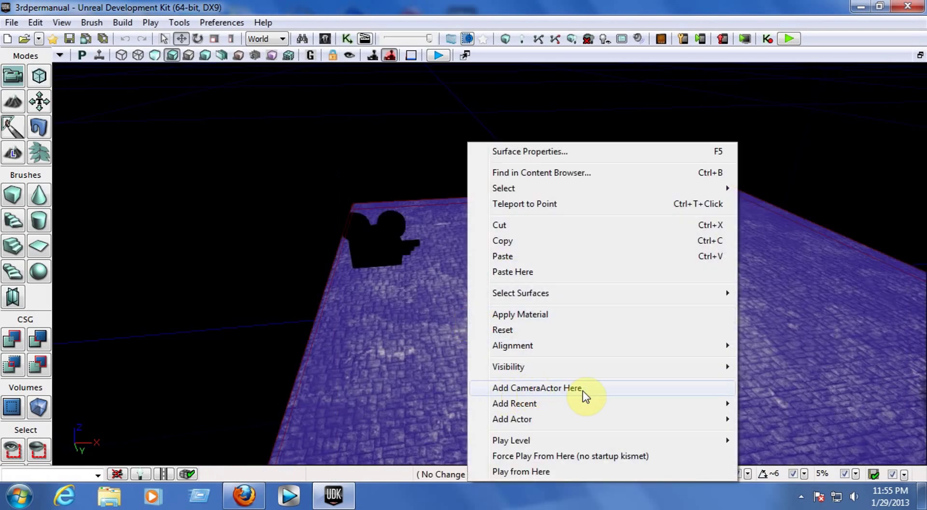
click(290, 250)
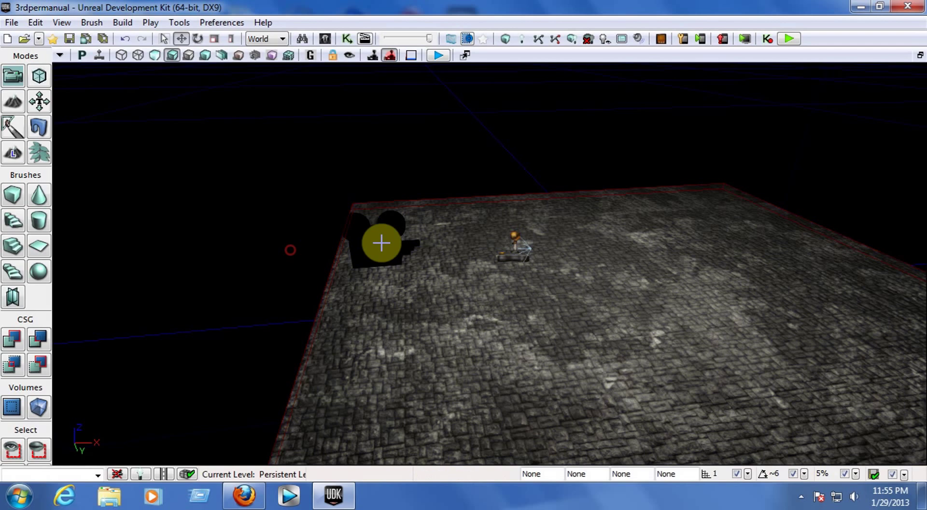
Step: Select the existing camera actor behind the player start and snap the view to it
click(381, 243)
right_drag(529, 282, 671, 271)
right_drag(381, 243, 476, 300)
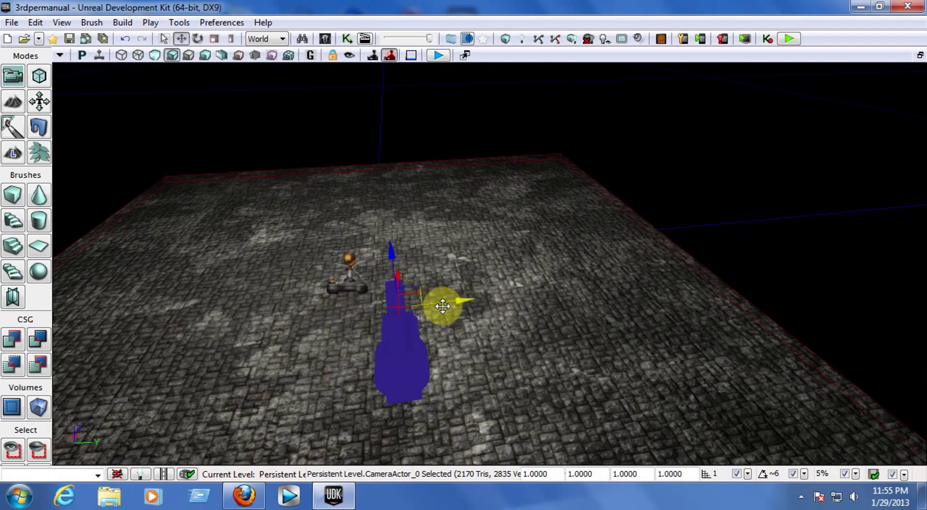
right_click(390, 332)
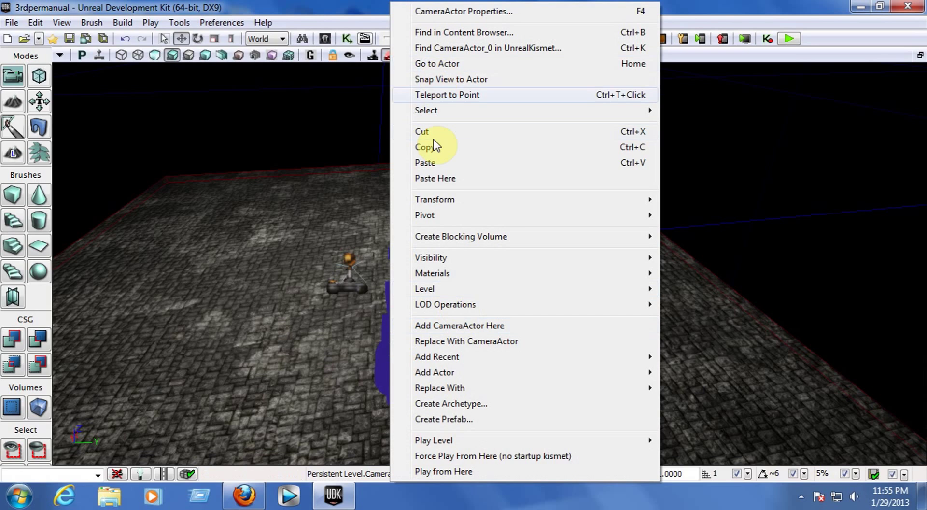
click(474, 80)
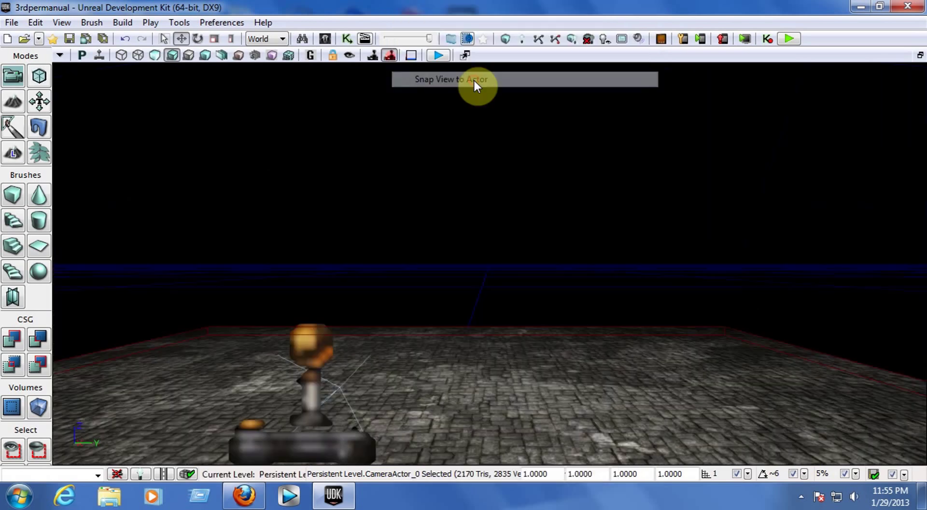
right_drag(404, 359, 340, 374)
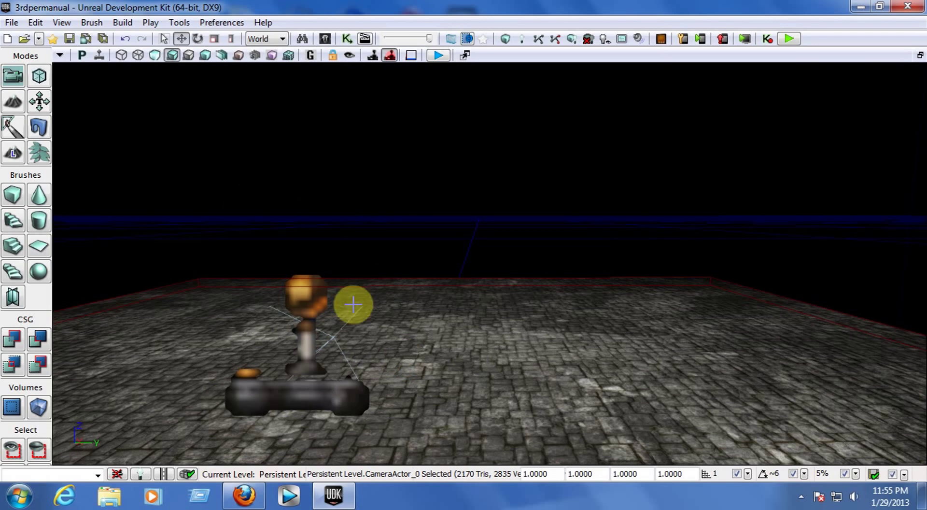
Step: Examine the camera actor's position relative to the player start from behind and from the side
right_drag(521, 320, 507, 350)
scroll(520, 320, down, 5)
scroll(550, 358, up, 4)
drag(483, 329, 395, 315)
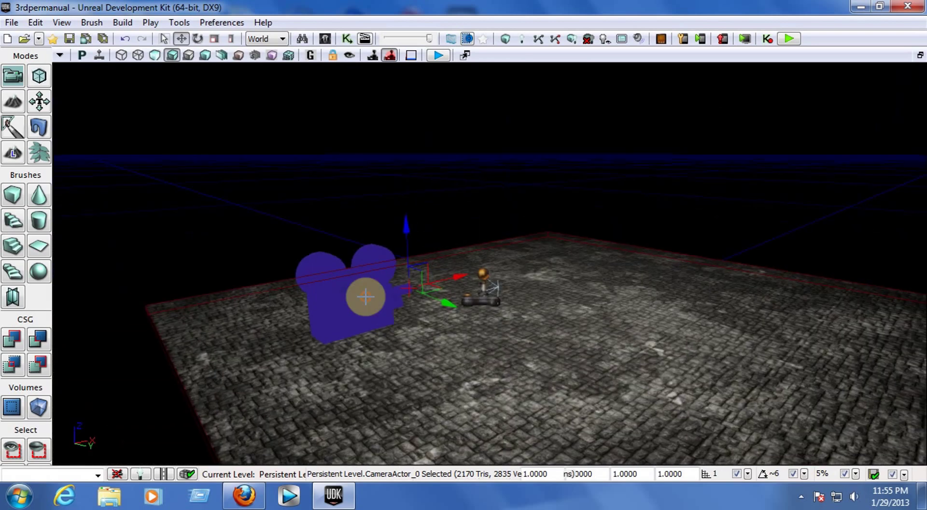
right_drag(471, 285, 562, 333)
mouse_move(458, 319)
mouse_down()
mouse_move(449, 333)
mouse_move(449, 304)
mouse_up()
right_drag(449, 304, 350, 69)
Step: Open Kismet, select the Player Spawned event, and look up Player Spawned among the new Player events without adding it
click(350, 40)
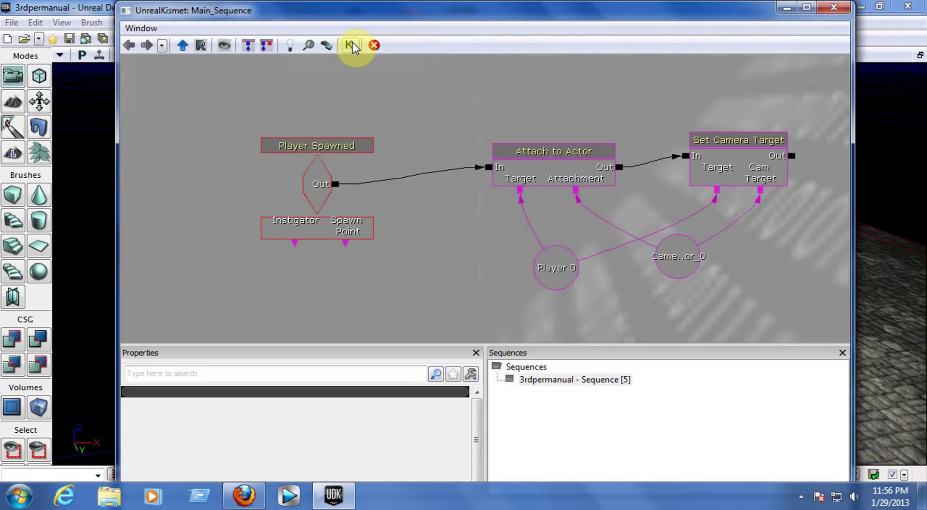
click(300, 149)
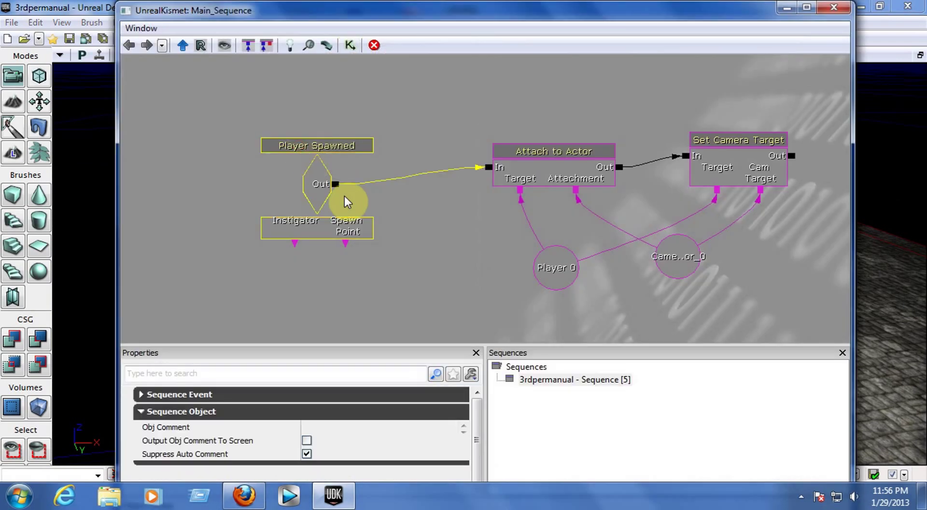
mouse_move(348, 156)
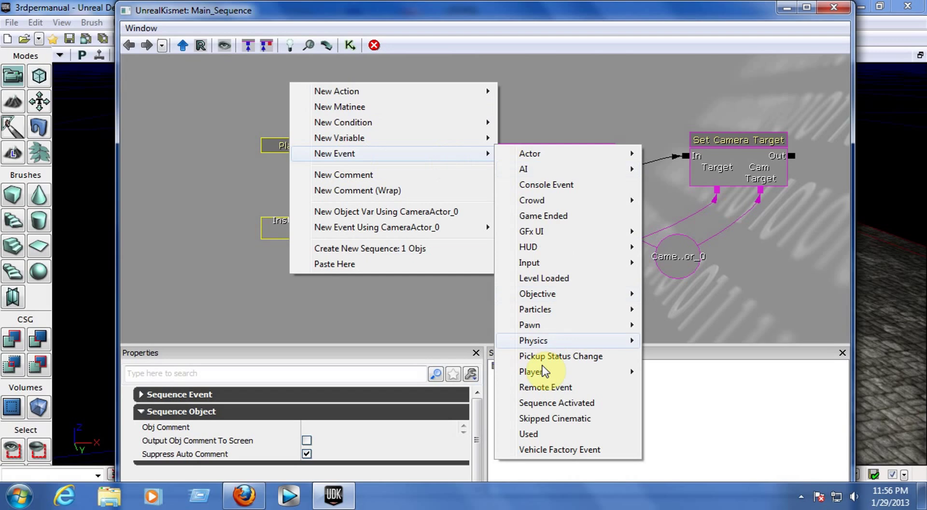
mouse_move(539, 377)
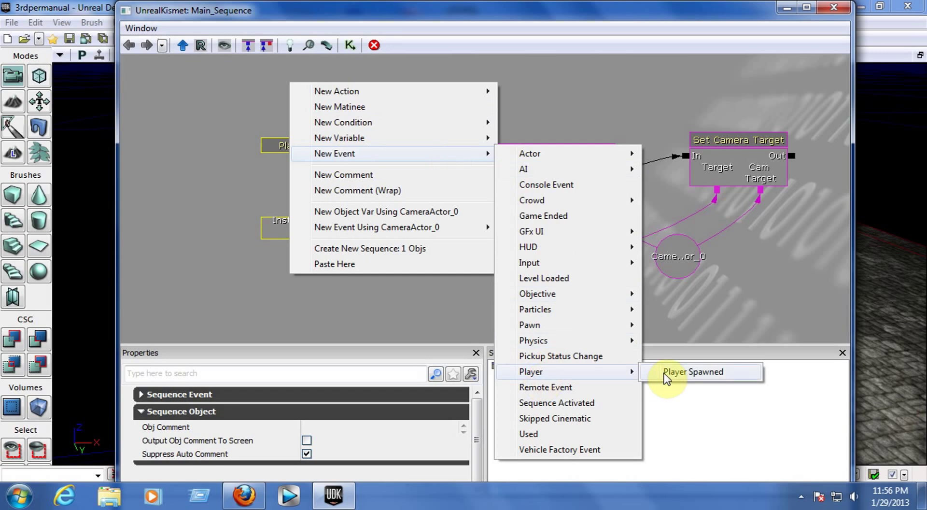
click(733, 317)
Step: Look up Attach to Actor among the new Actor actions without adding it, and move the existing Attach to Actor node up toward Player Spawned
click(523, 157)
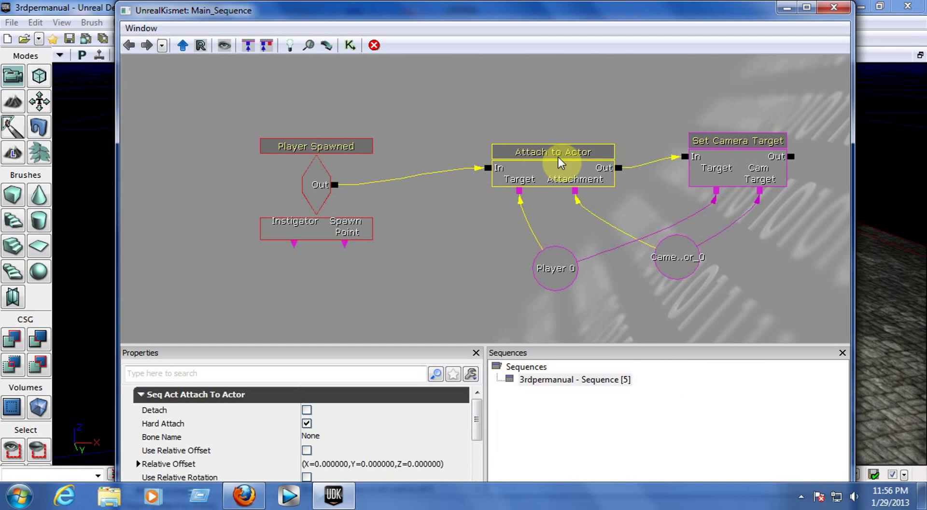
right_click(477, 83)
mouse_move(495, 71)
mouse_move(734, 32)
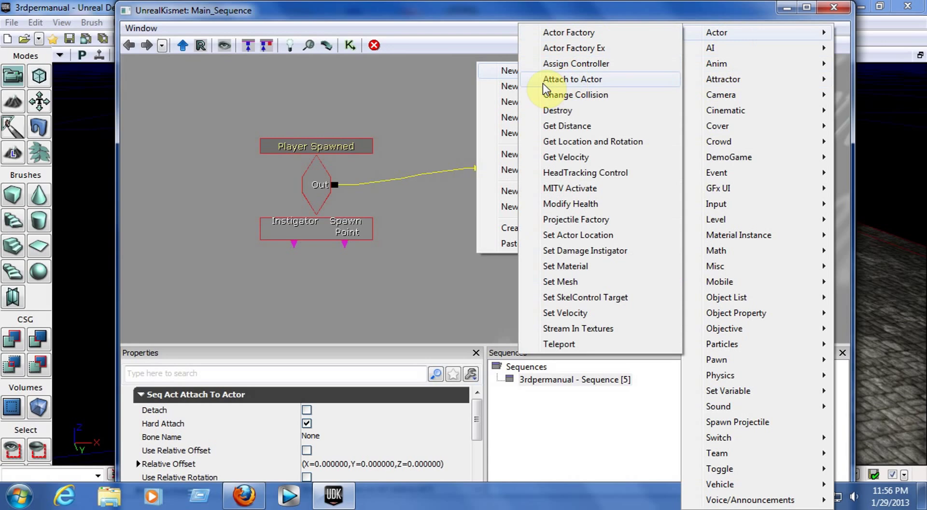
click(447, 99)
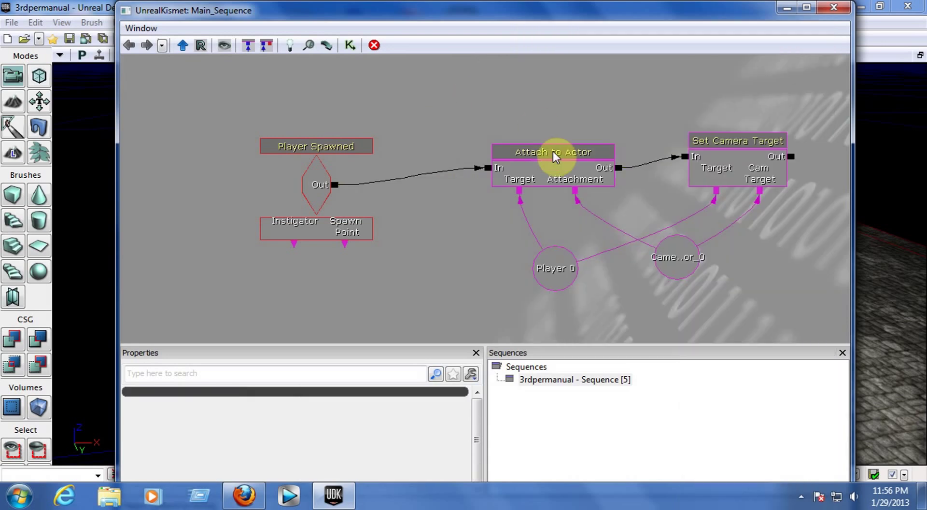
drag(552, 152, 501, 79)
Step: Look up Set Camera Target among the new Camera actions without adding it, and move the existing Set Camera Target node up beside Attach to Actor
click(739, 149)
right_click(783, 264)
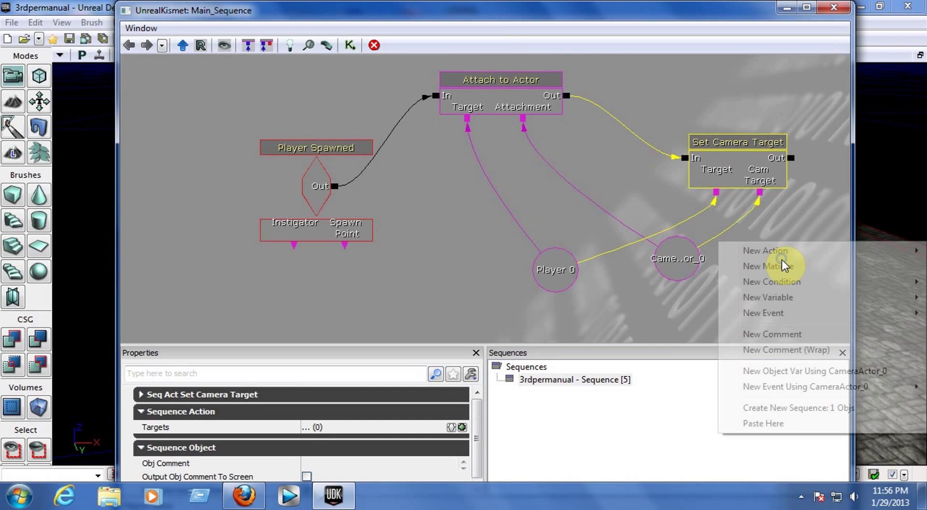
mouse_move(784, 299)
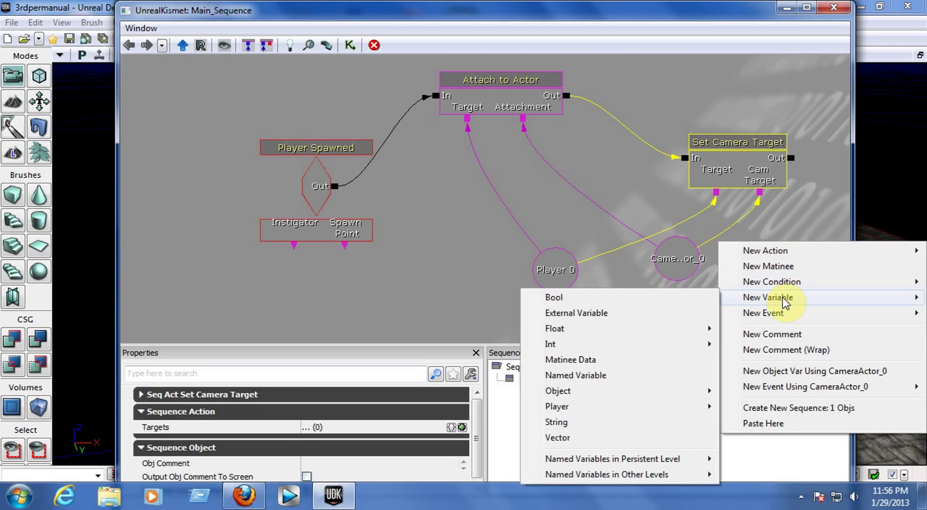
mouse_move(783, 314)
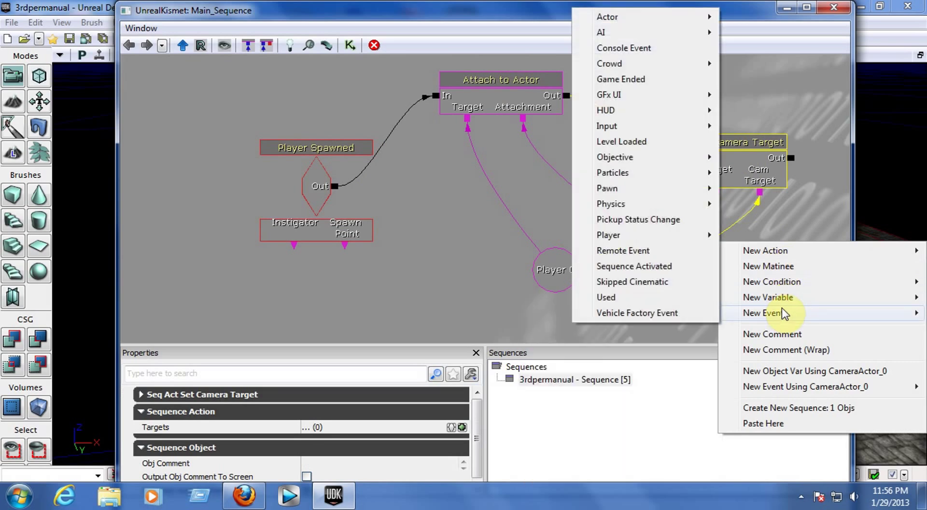
mouse_move(788, 255)
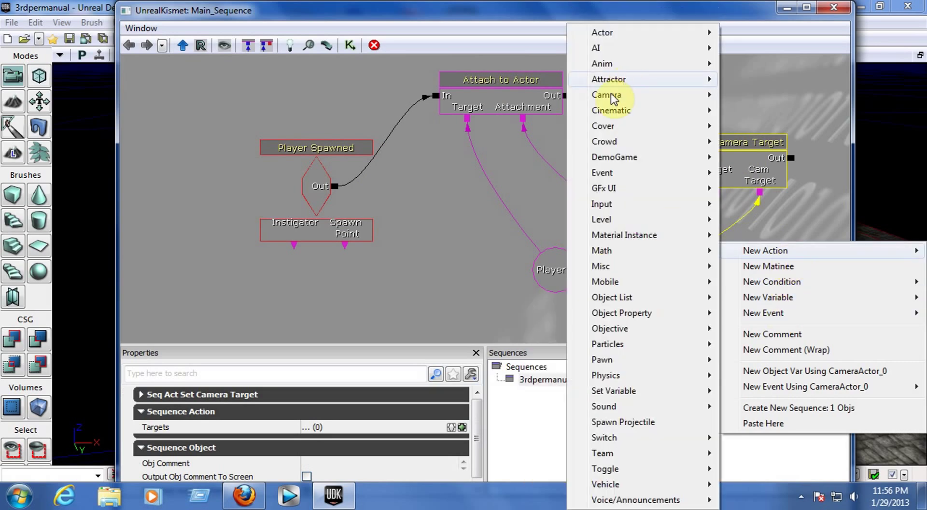
mouse_move(613, 98)
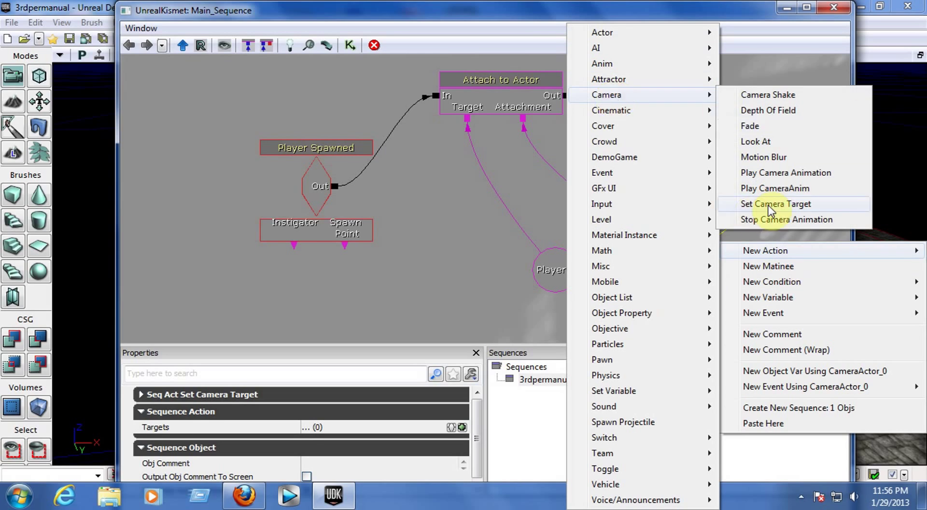
click(823, 207)
click(736, 143)
drag(702, 91, 632, 86)
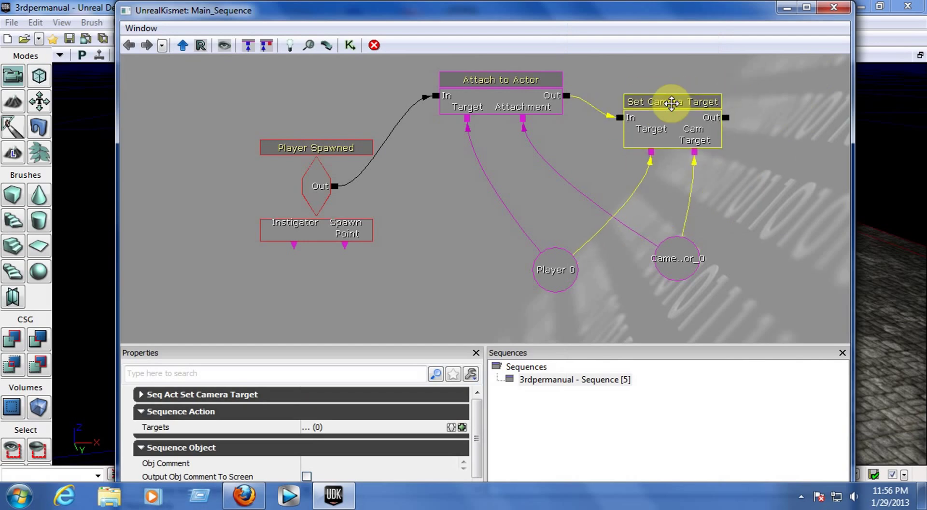
Step: Select Player Spawned and the Player 0 variable, and look up Player among the new variables without adding it
click(744, 179)
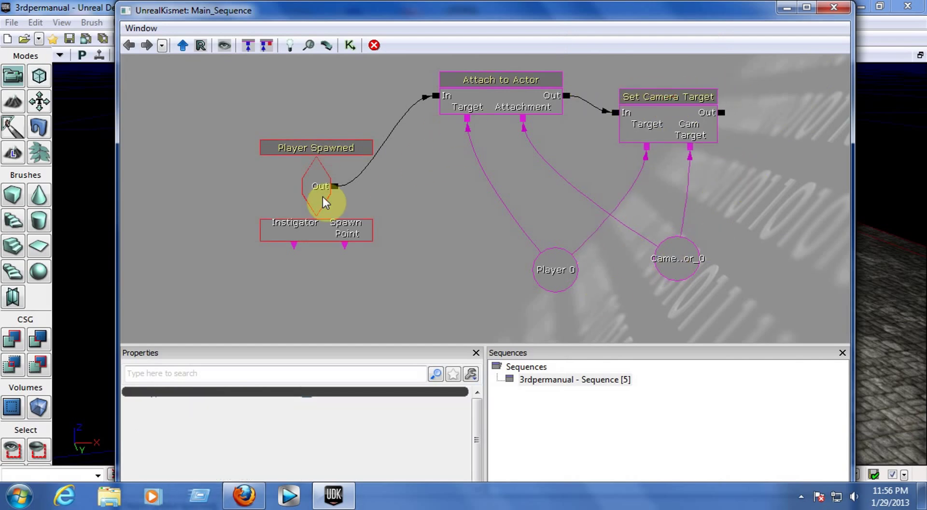
click(295, 156)
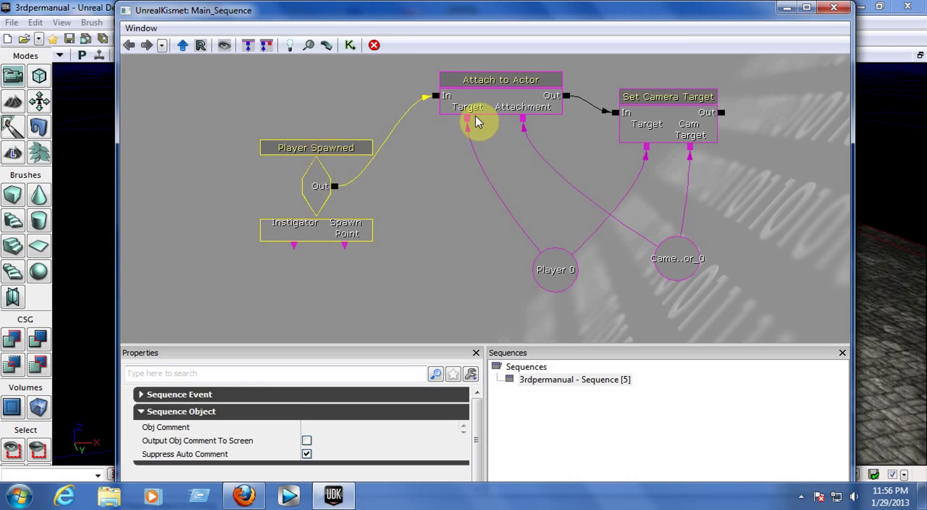
click(551, 280)
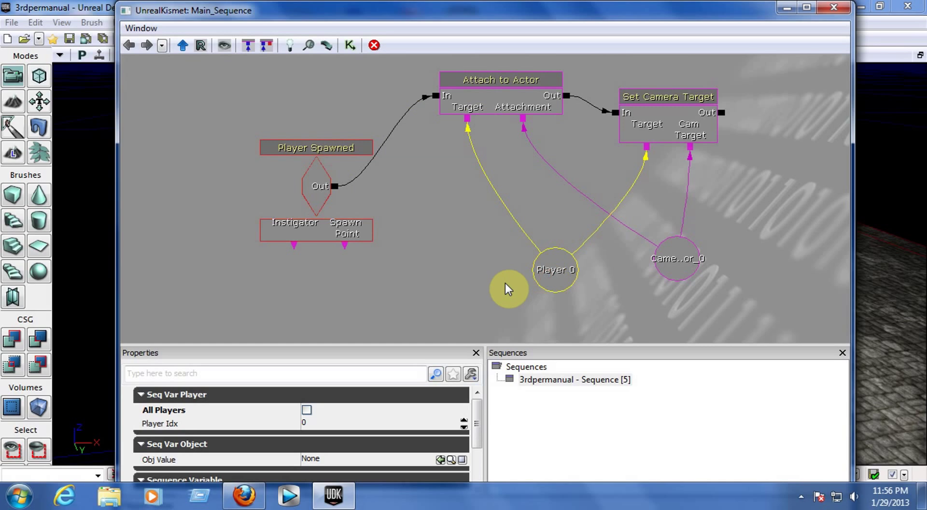
right_click(462, 248)
mouse_move(509, 281)
mouse_move(705, 390)
click(384, 293)
Step: Move the Player 0 variable directly below Attach to Actor's Target connector and select the Attach to Actor node
click(557, 279)
ctrl+drag(553, 275, 475, 211)
click(481, 124)
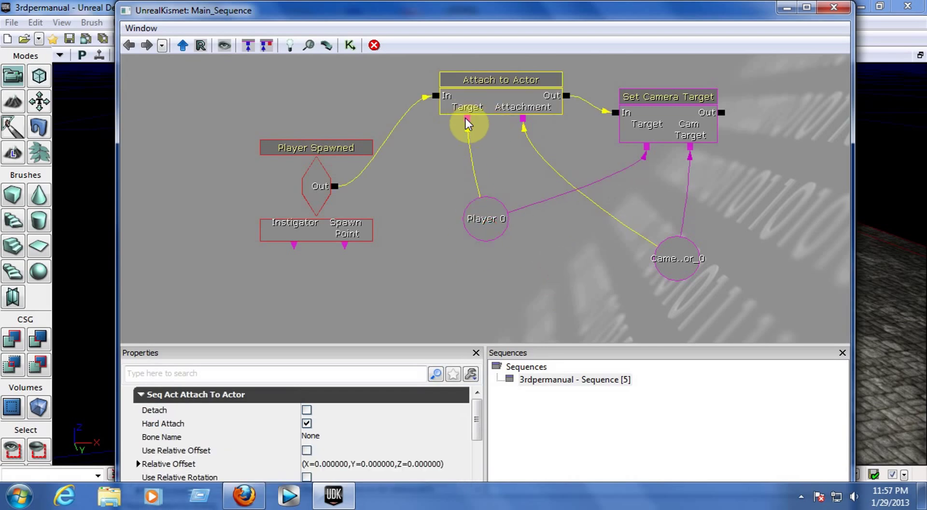
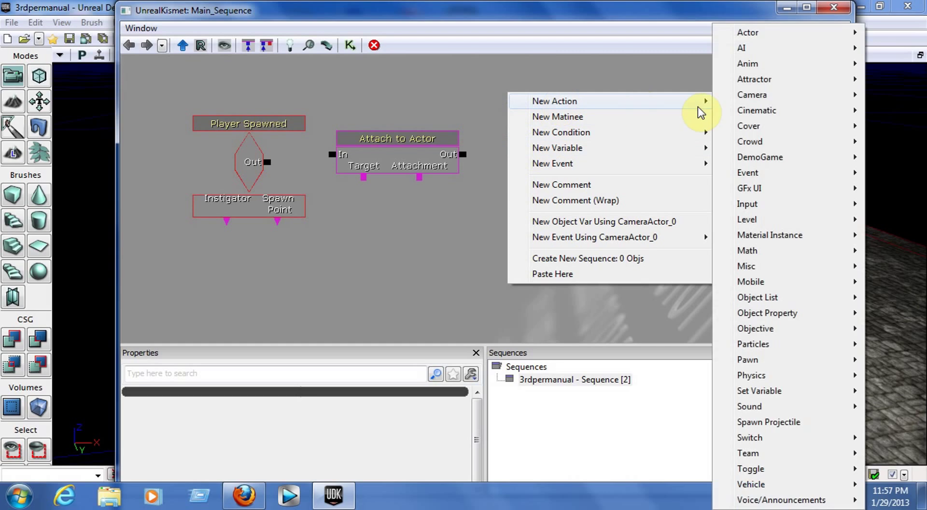
Step: Add a Set Camera Target action after the Attach to Actor node
mouse_move(750, 100)
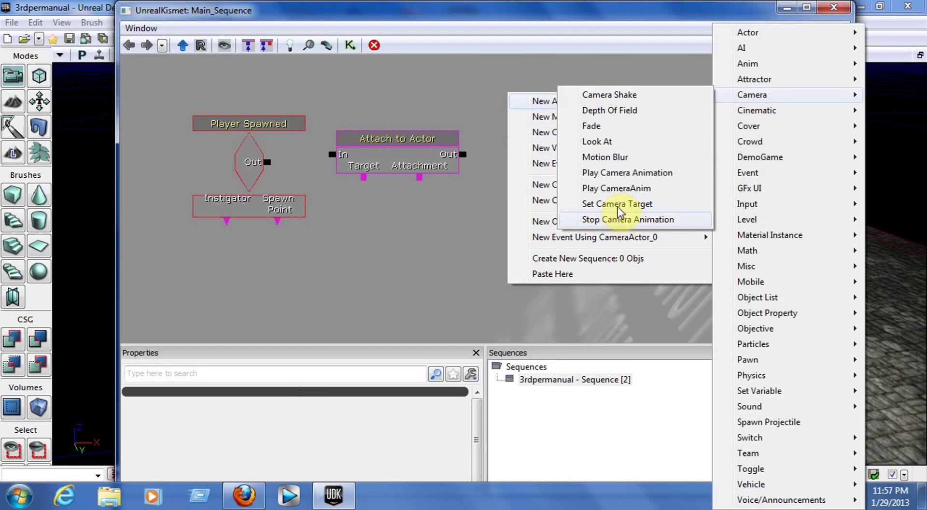
click(475, 60)
right_click(507, 119)
right_click(508, 123)
mouse_move(641, 114)
mouse_move(751, 95)
click(627, 208)
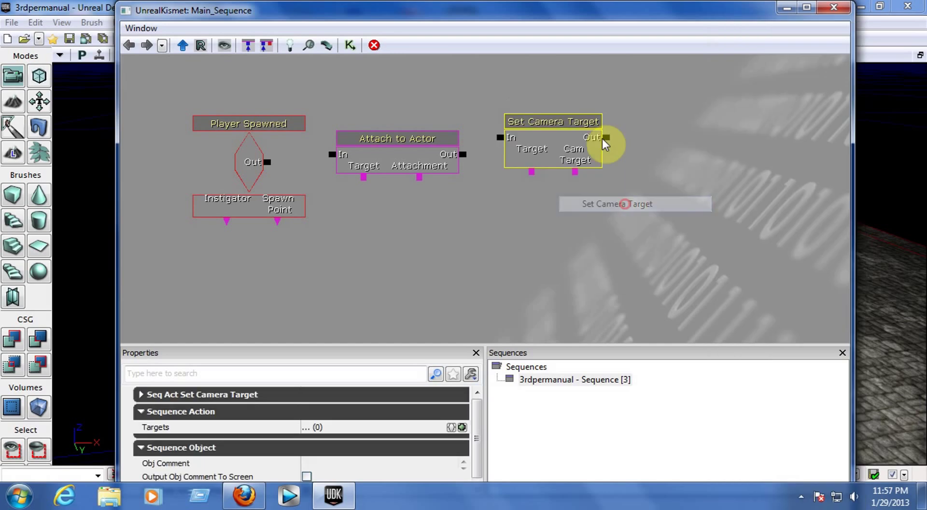
Step: Connect Player Spawned's Out to Attach to Actor's In, and Attach to Actor's Out to Set Camera Target's In
click(284, 176)
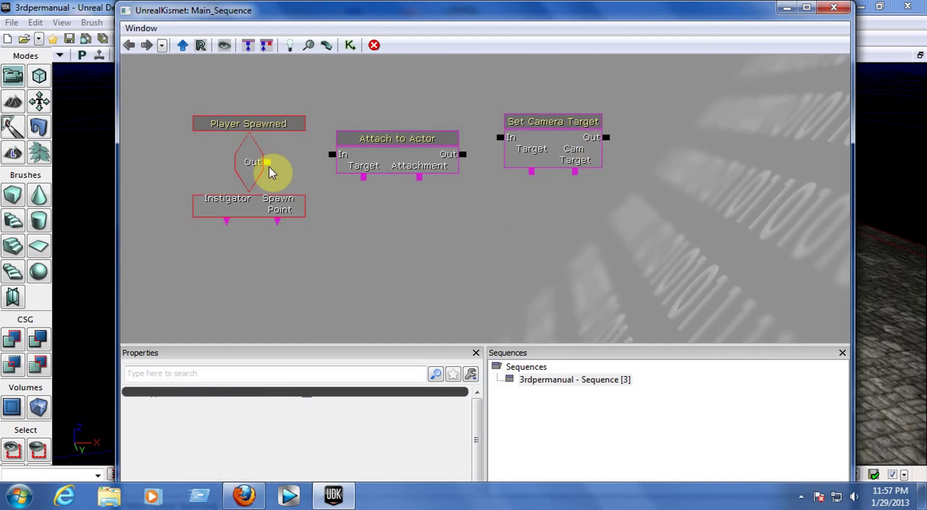
drag(268, 163, 333, 155)
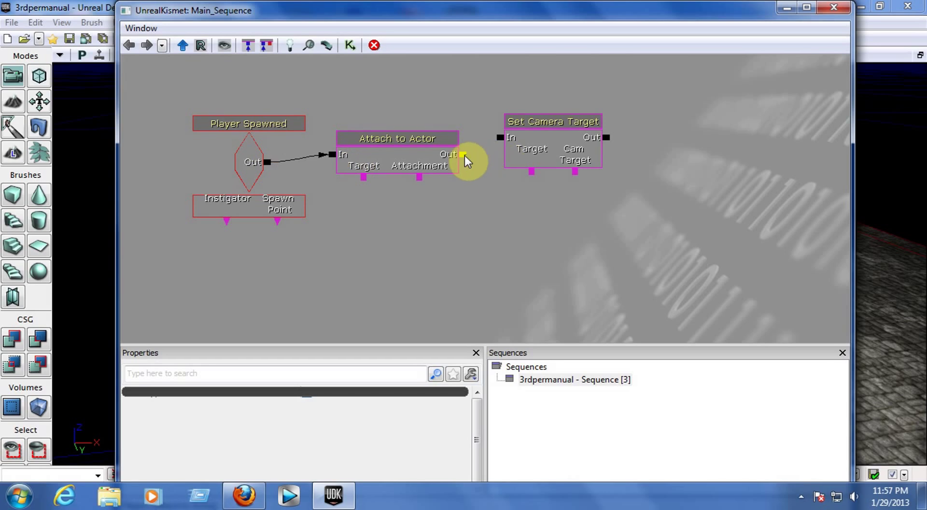
drag(462, 154, 502, 143)
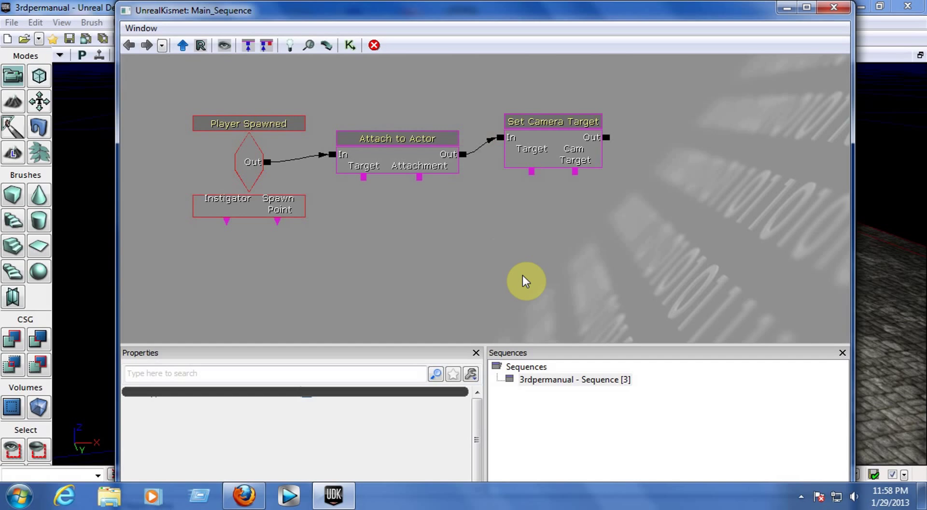
Step: Add an object variable using CameraActor_0 below the two action nodes
right_click(523, 281)
click(444, 283)
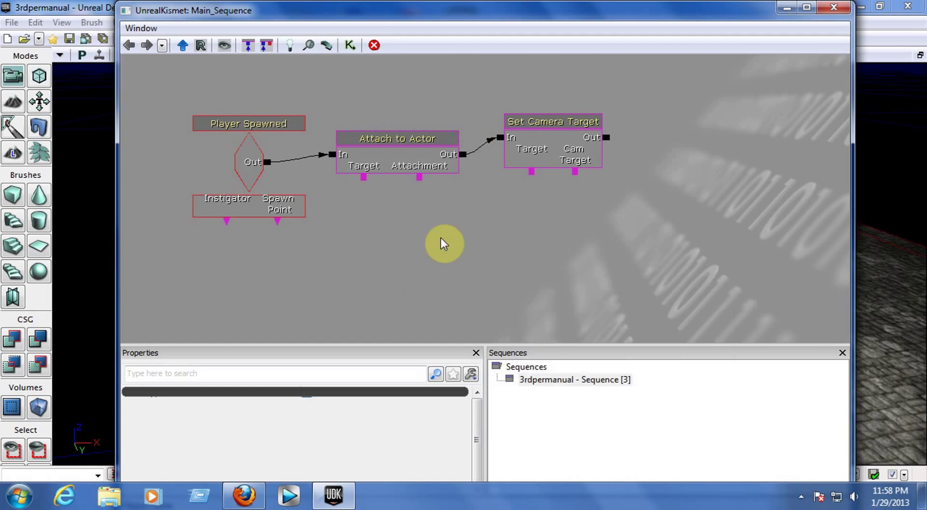
right_click(483, 258)
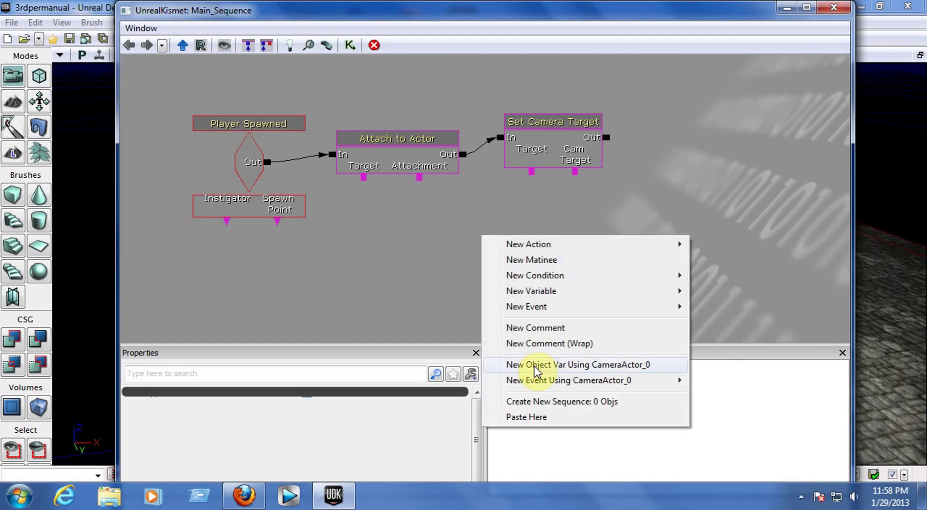
click(623, 366)
click(574, 164)
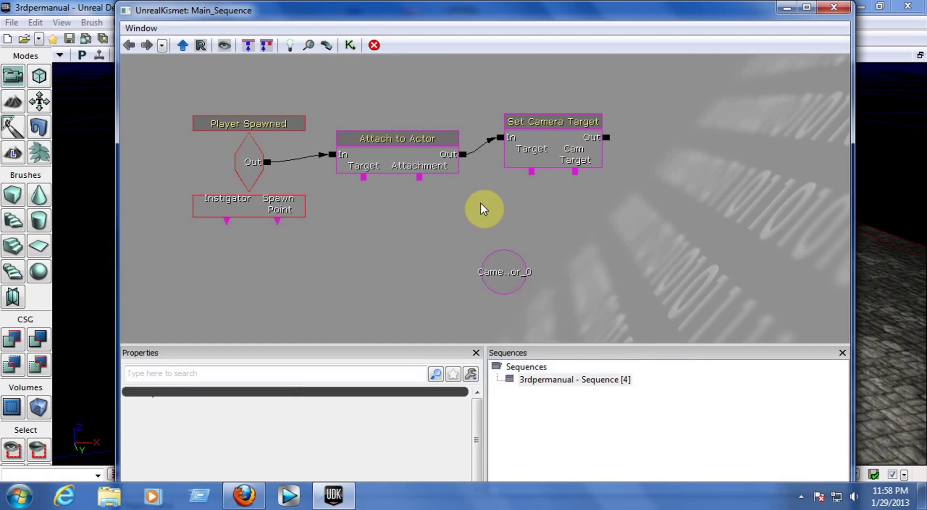
Step: Link the camera actor variable to Attach to Actor's Attachment and Set Camera Target's Cam Target
click(420, 181)
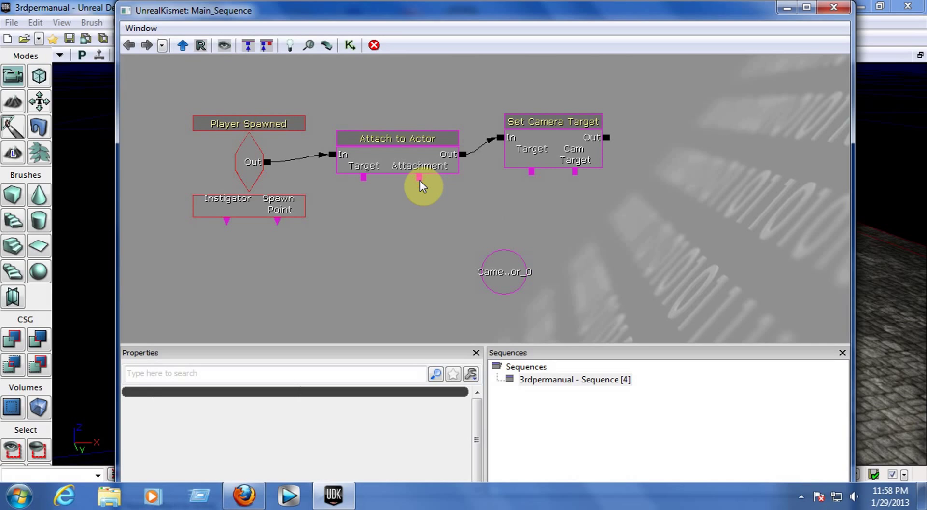
drag(422, 186, 499, 271)
click(531, 122)
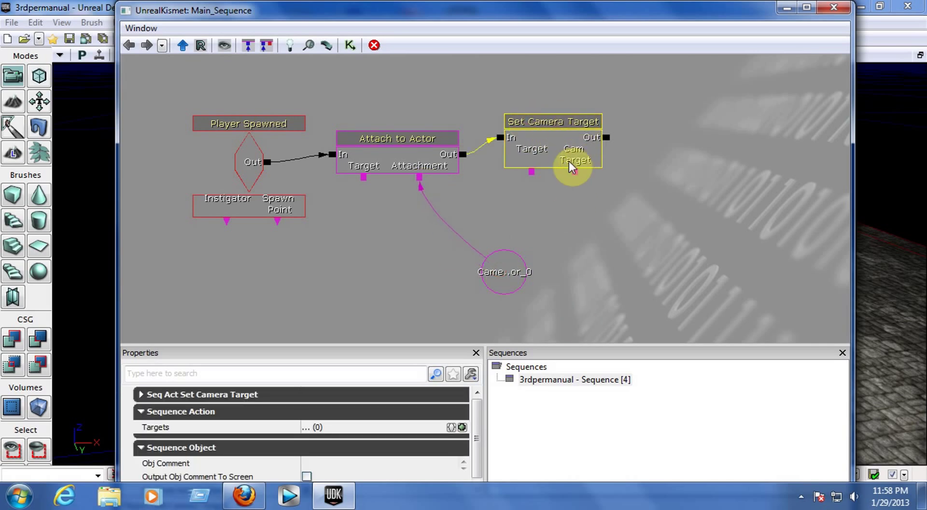
click(575, 172)
drag(575, 173, 513, 267)
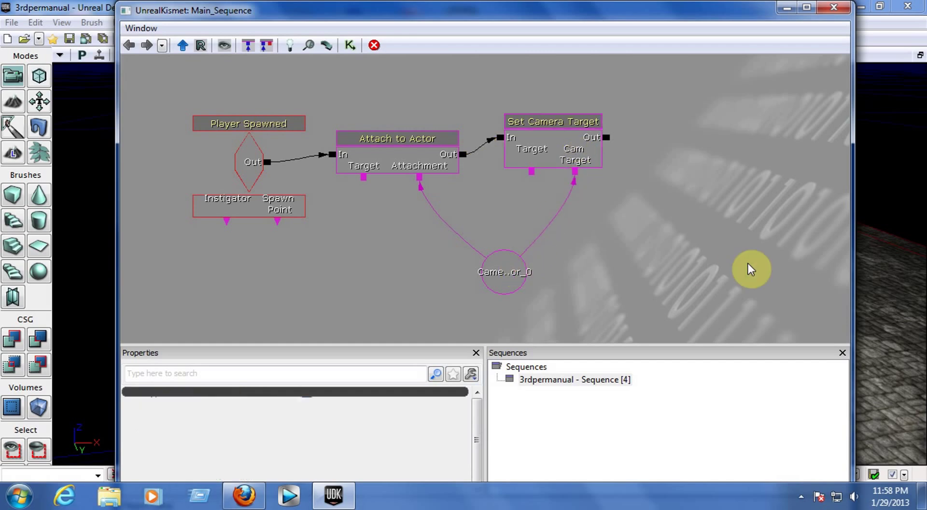
Step: Add an All Players variable below Attach to Actor and link it to the Target of both Attach to Actor and Set Camera Target
right_click(338, 232)
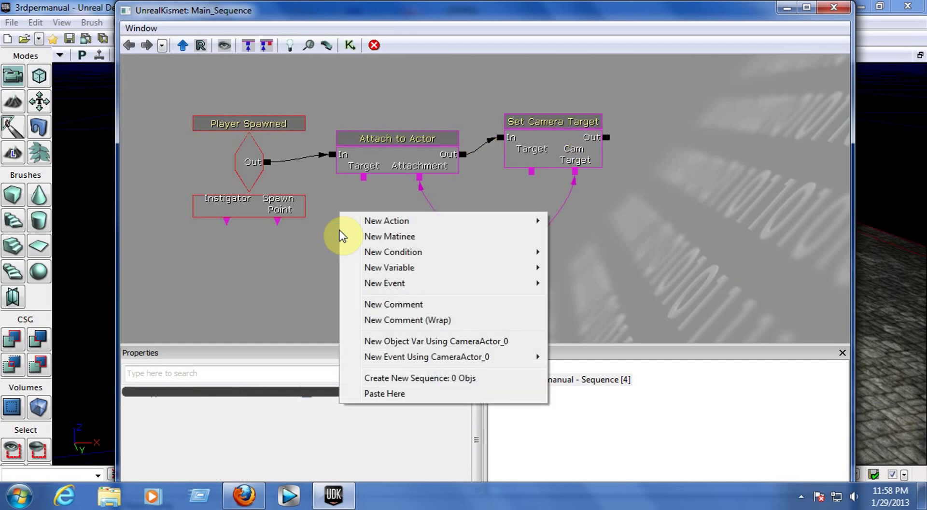
mouse_move(367, 271)
mouse_move(597, 381)
click(785, 381)
click(397, 290)
click(361, 256)
mouse_move(361, 258)
mouse_down()
mouse_move(355, 271)
mouse_move(361, 253)
mouse_up()
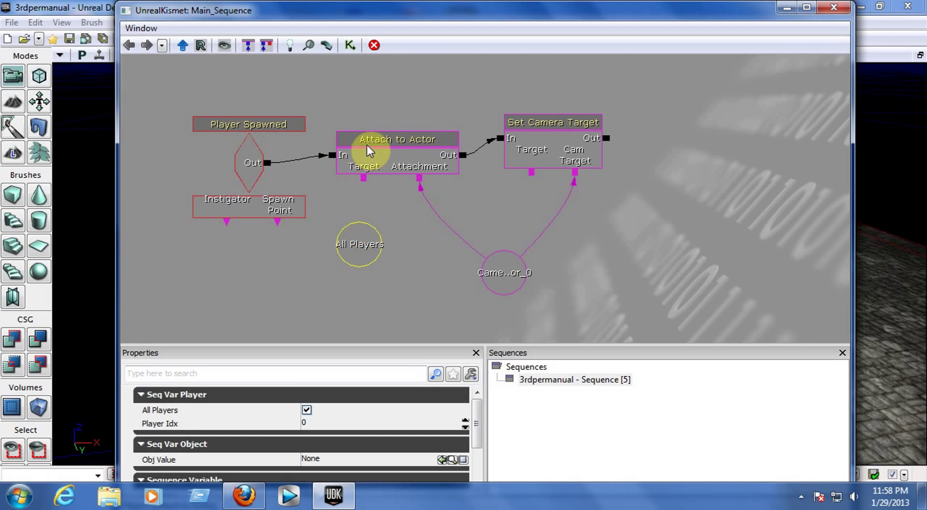
drag(364, 180, 365, 249)
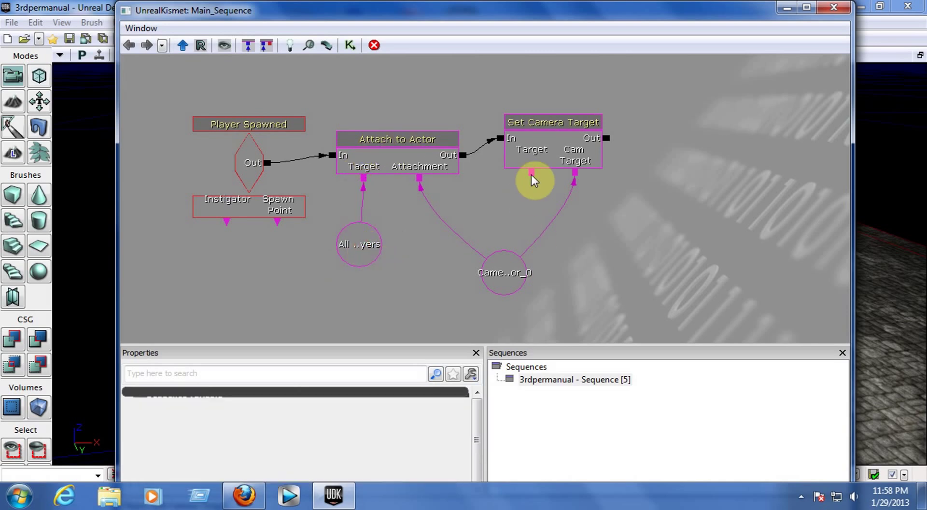
drag(531, 174, 358, 249)
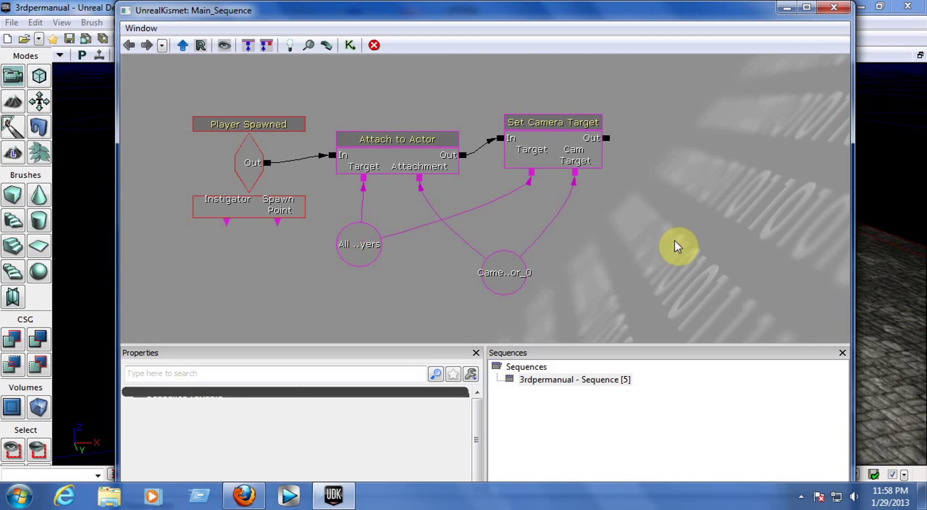
Step: Check the Attach to Actor node's properties and close Kismet
click(404, 155)
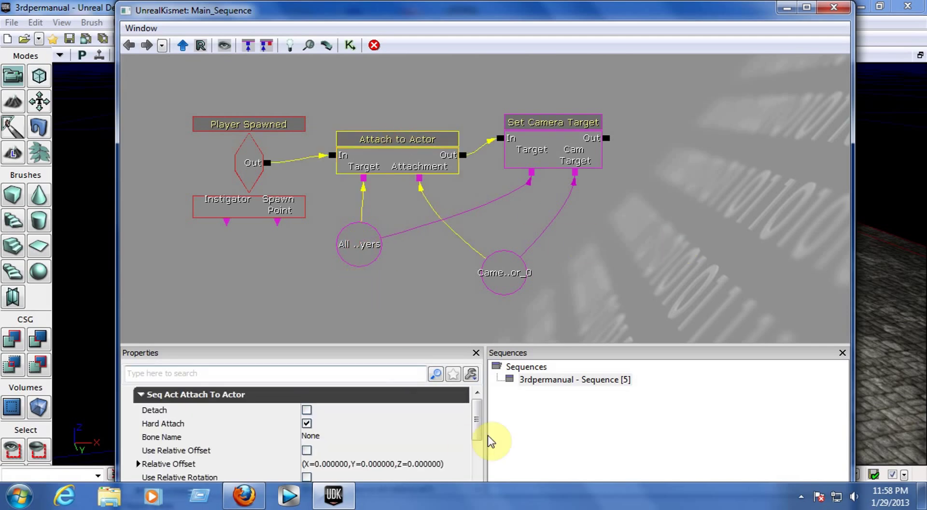
drag(477, 433, 484, 407)
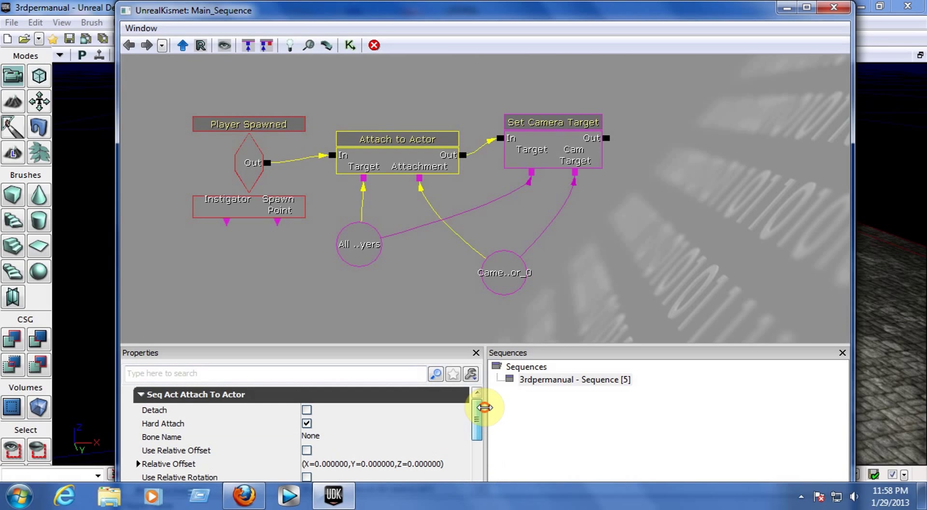
click(842, 9)
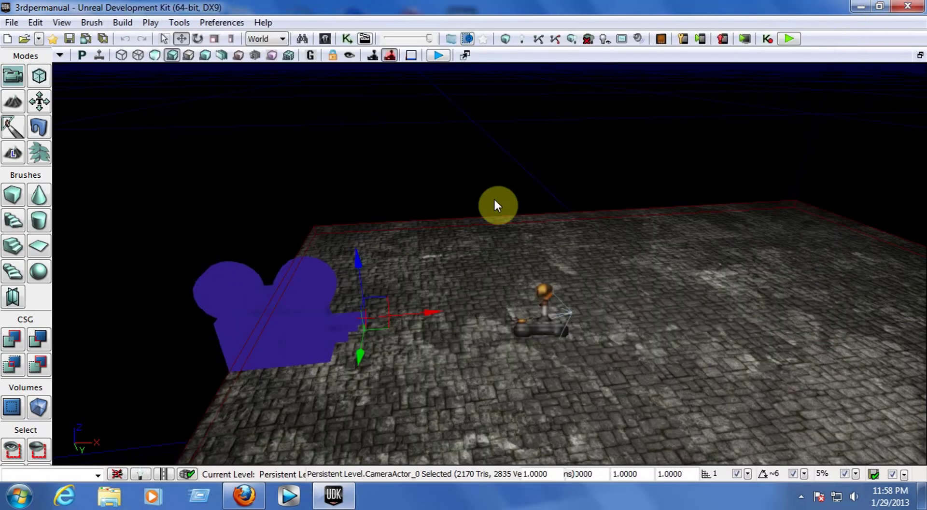
Step: Build the map, including its lighting, and close the Swarm Agent and Map Check windows
click(123, 23)
click(145, 85)
click(700, 295)
click(122, 23)
click(154, 74)
click(382, 358)
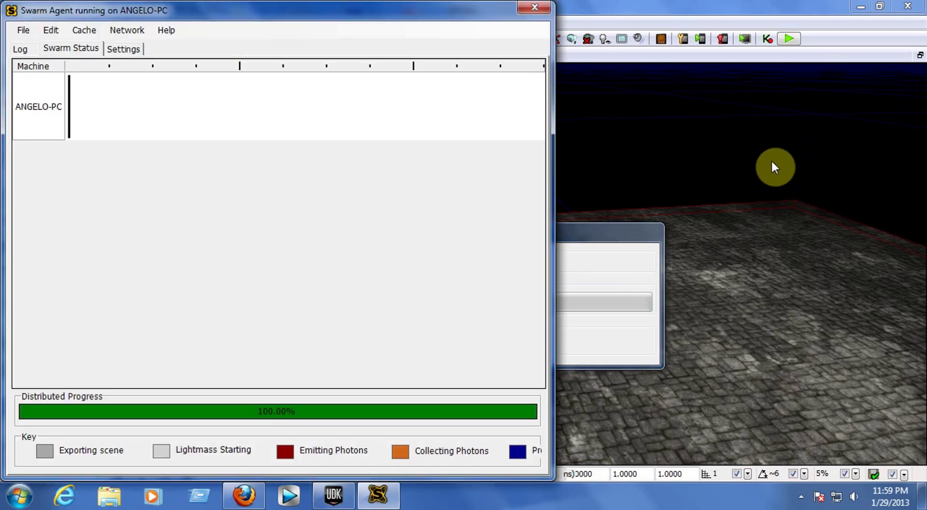
click(535, 7)
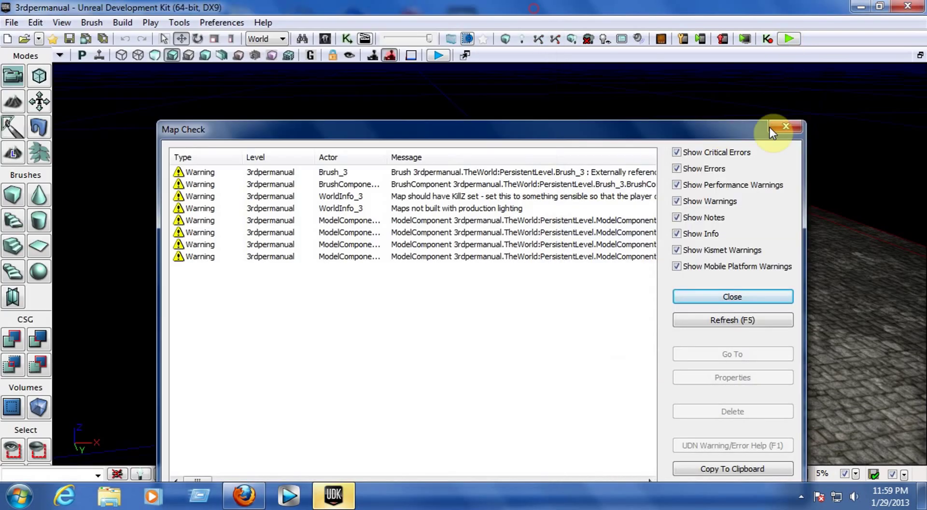
click(783, 126)
Step: Play the map in an editor preview despite the external package references, reposition the preview window, and walk the character to test the camera
click(788, 39)
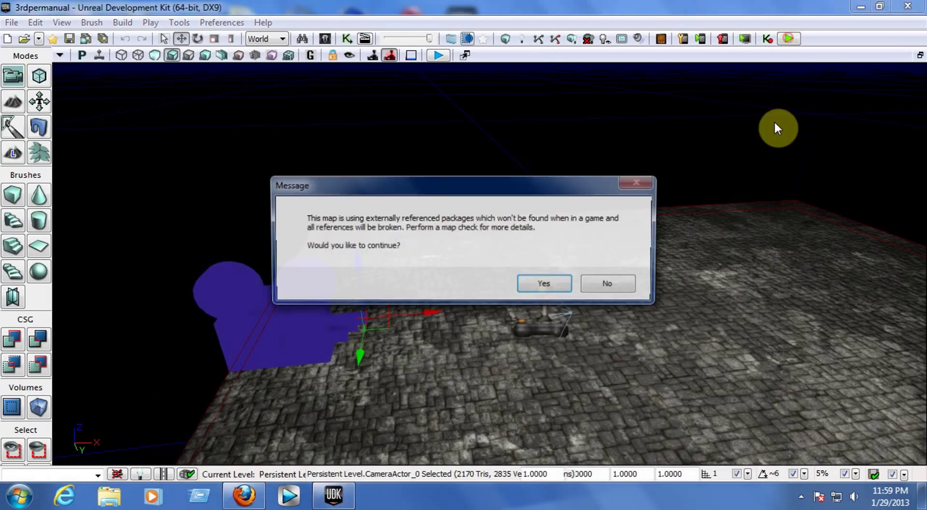
click(558, 287)
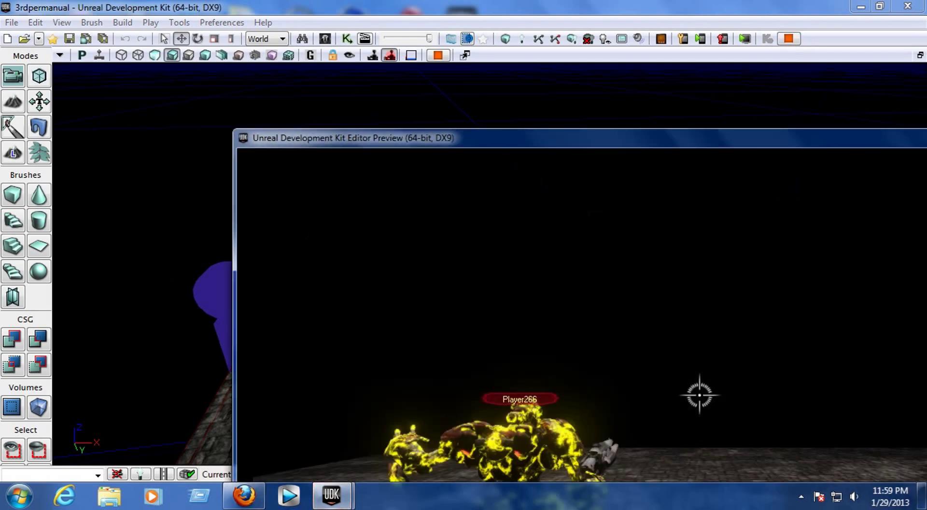
key(super)
drag(672, 138, 485, 25)
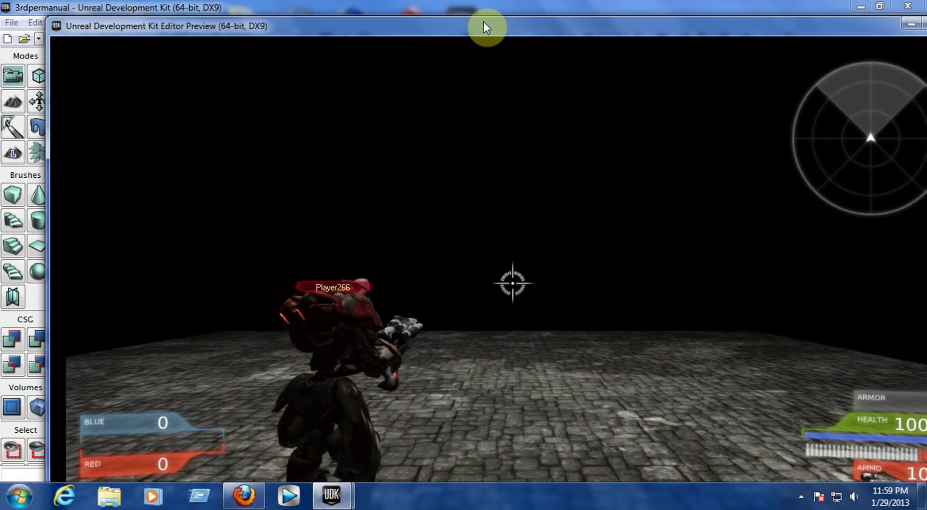
key(w)
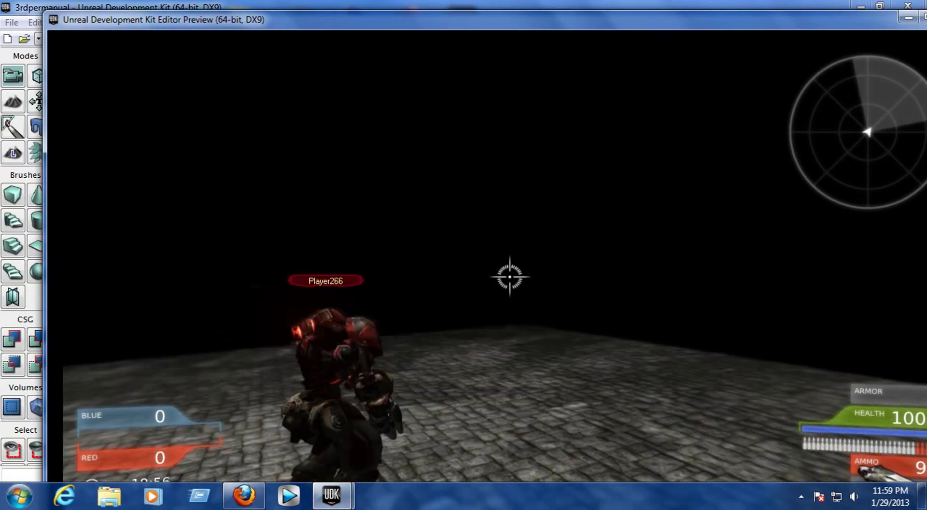
Step: Test the third-person camera by walking and firing with the preview window repositioned, and end the play session
key(w)
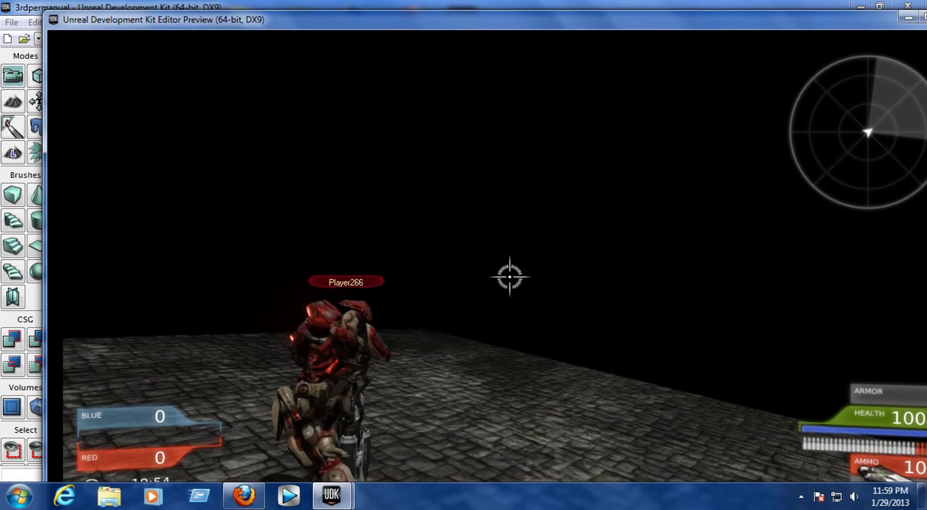
key(super)
drag(574, 22, 528, 1)
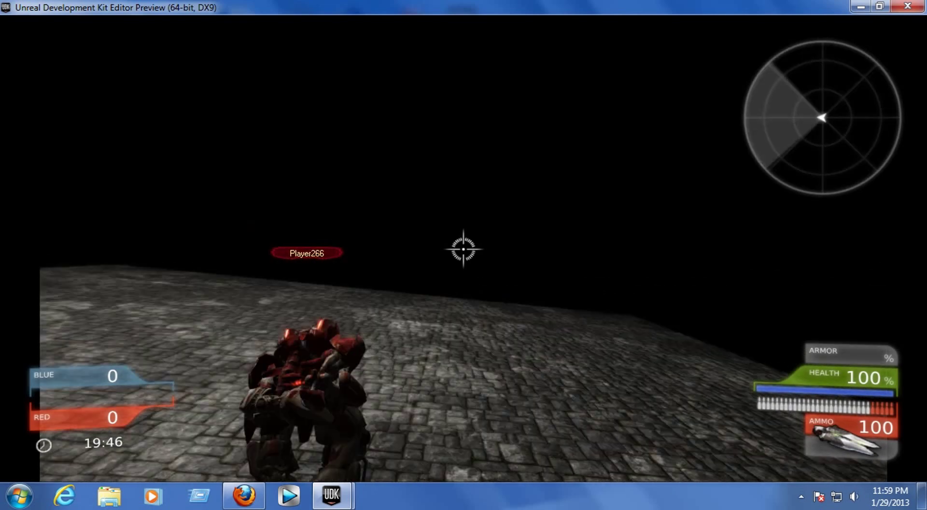
click(141, 480)
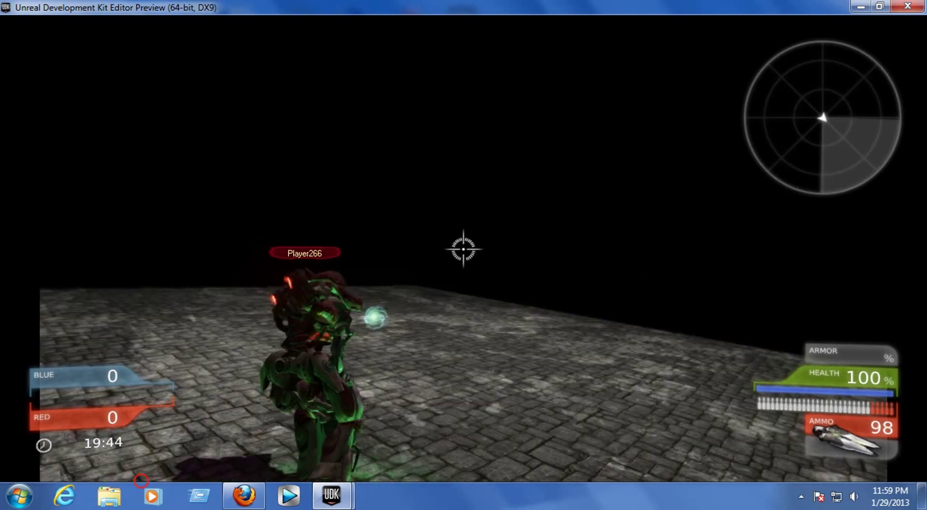
click(140, 480)
right_click(463, 249)
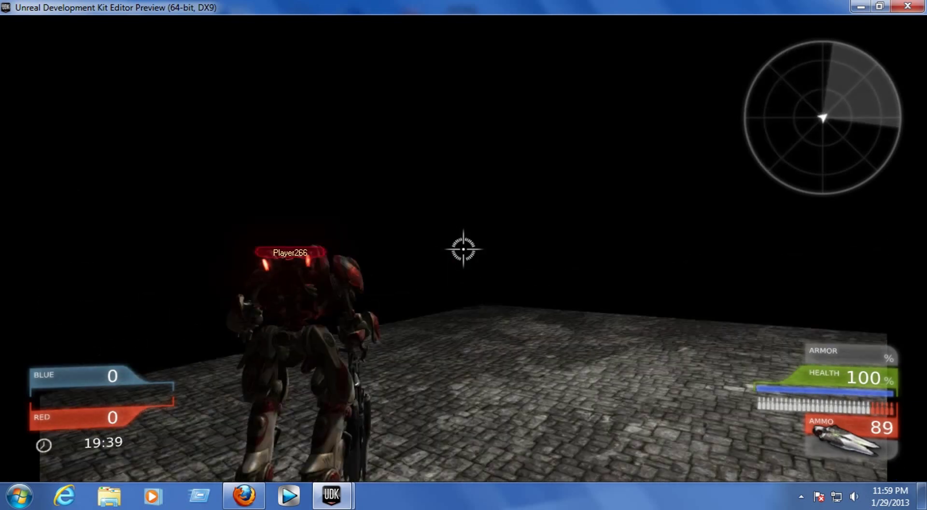
click(463, 249)
key(Escape)
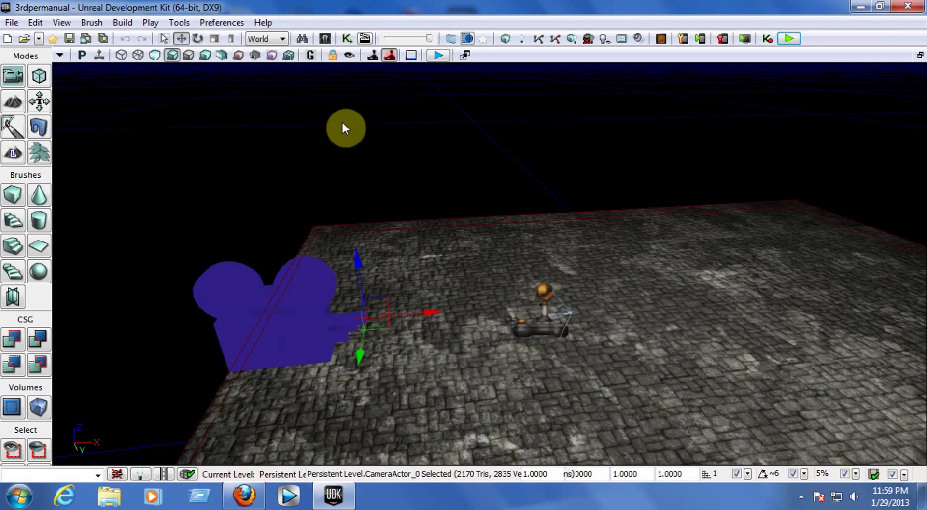
Step: Open the topview map without saving the changes to 3rdpermanual
click(23, 39)
double_click(187, 160)
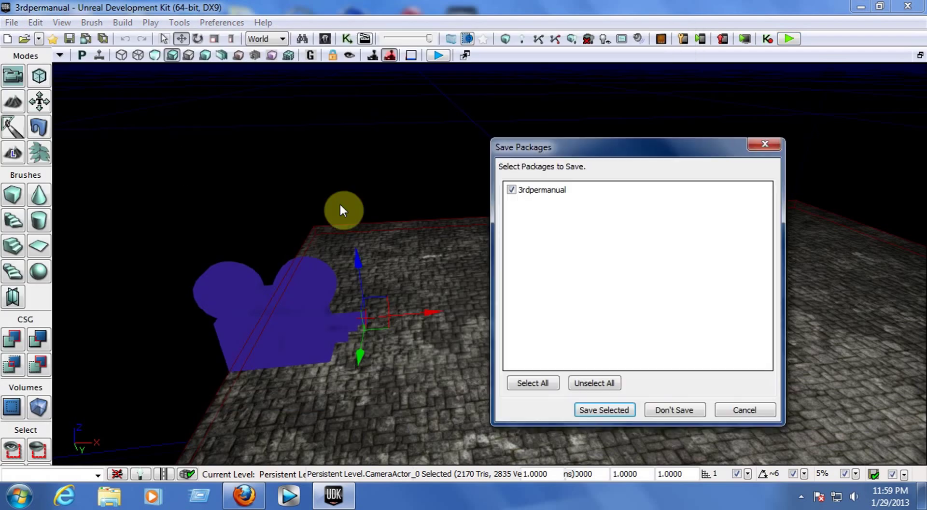
click(664, 409)
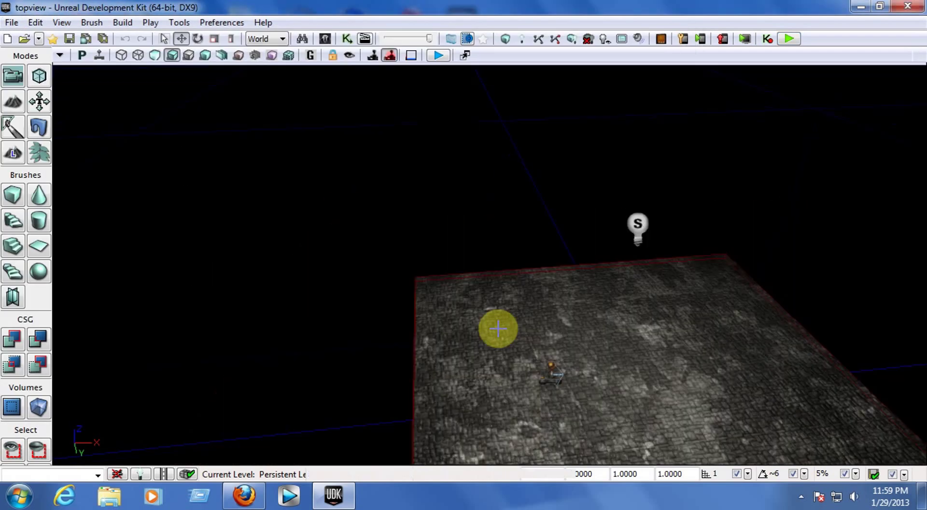
Step: Examine the placement and angle of the CameraActor above the floor relative to the player start
right_drag(641, 372, 827, 353)
right_drag(610, 316, 894, 379)
click(447, 256)
right_drag(549, 329, 662, 349)
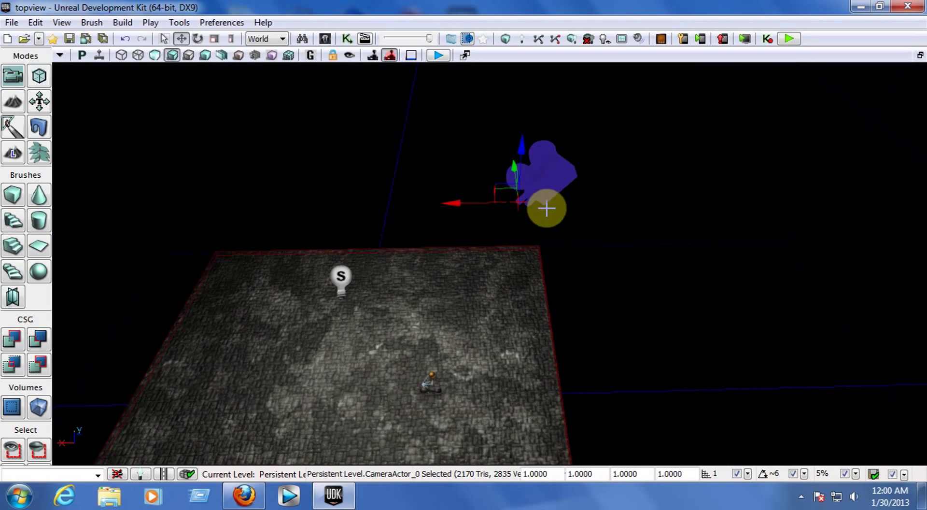
key(Right)
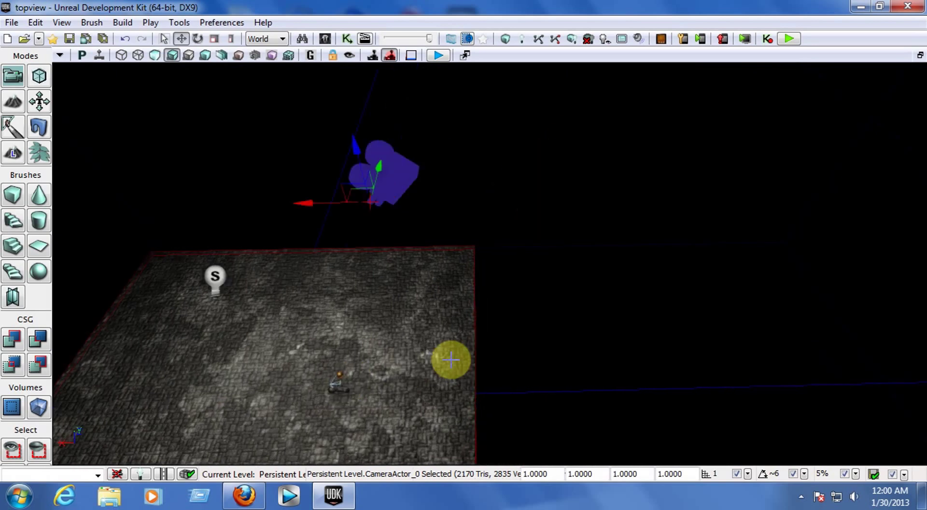
key(Left)
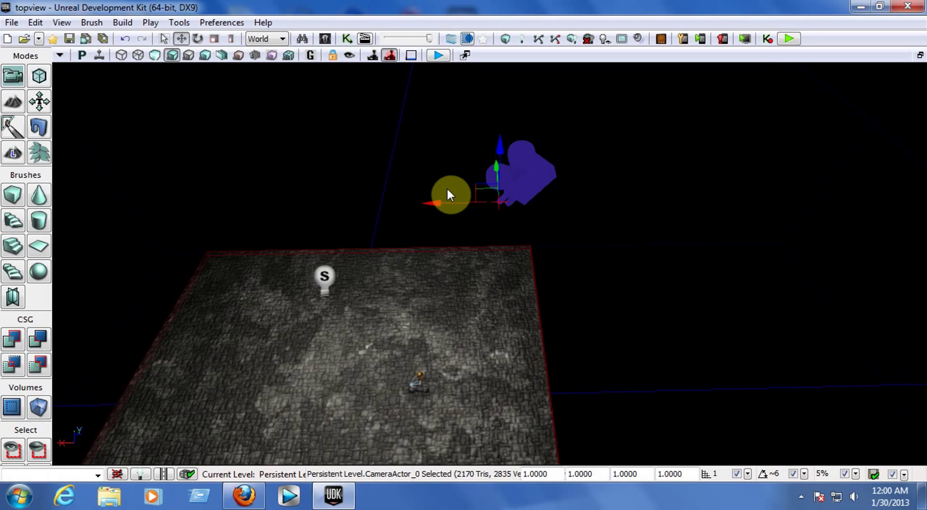
key(Right)
key(Right)
right_drag(383, 286, 231, 290)
key(Right)
click(608, 169)
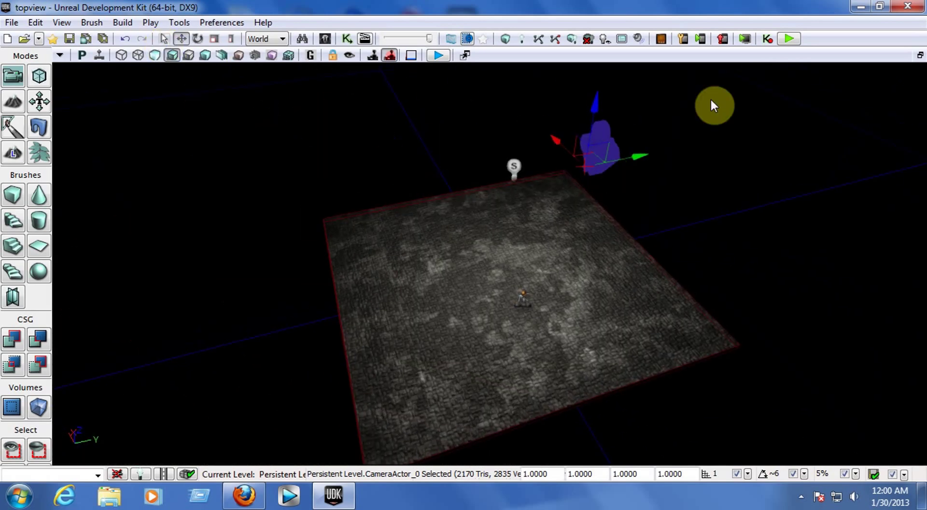
Step: Play the topview map in an editor preview and reposition the preview window to show the full view
click(786, 40)
click(534, 286)
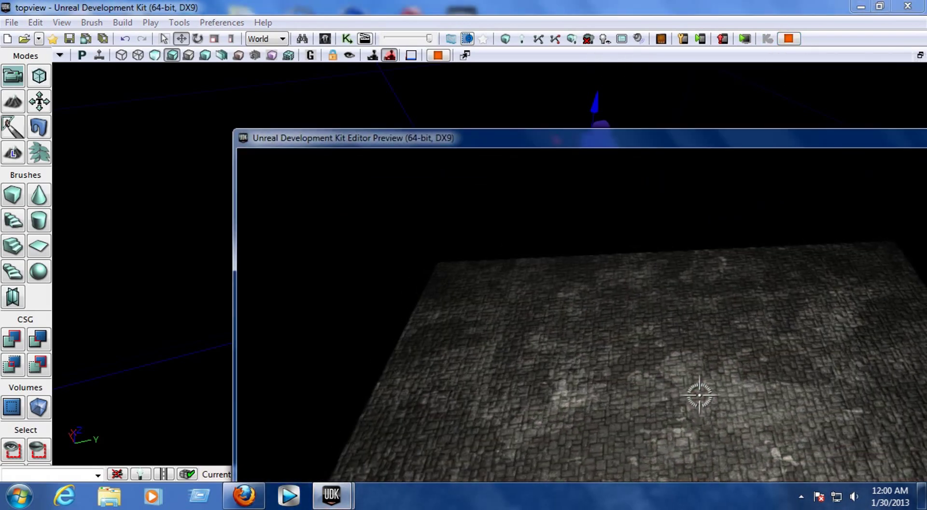
key(super)
drag(538, 148, 279, 15)
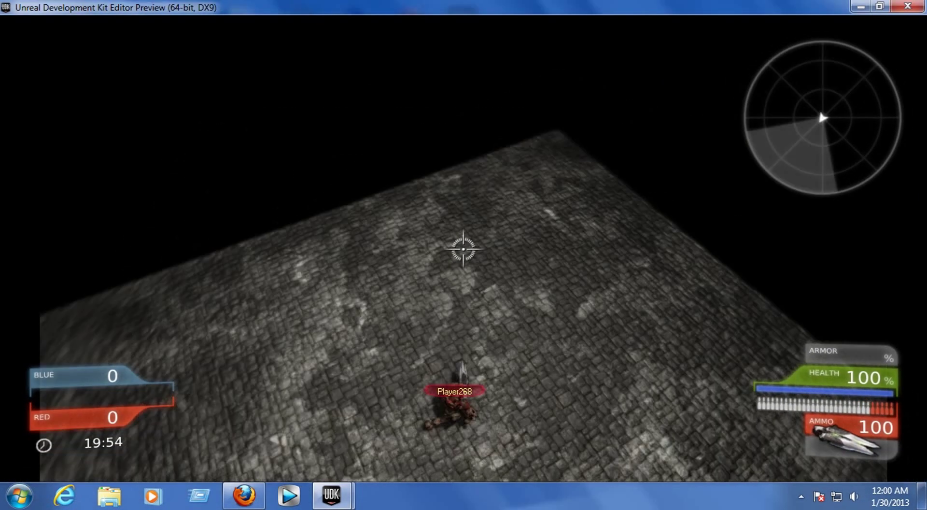
Step: Test the top-down camera by moving the character around the floor and firing repeatedly, and end the play session
click(463, 250)
click(464, 249)
click(464, 249)
click(463, 249)
click(464, 249)
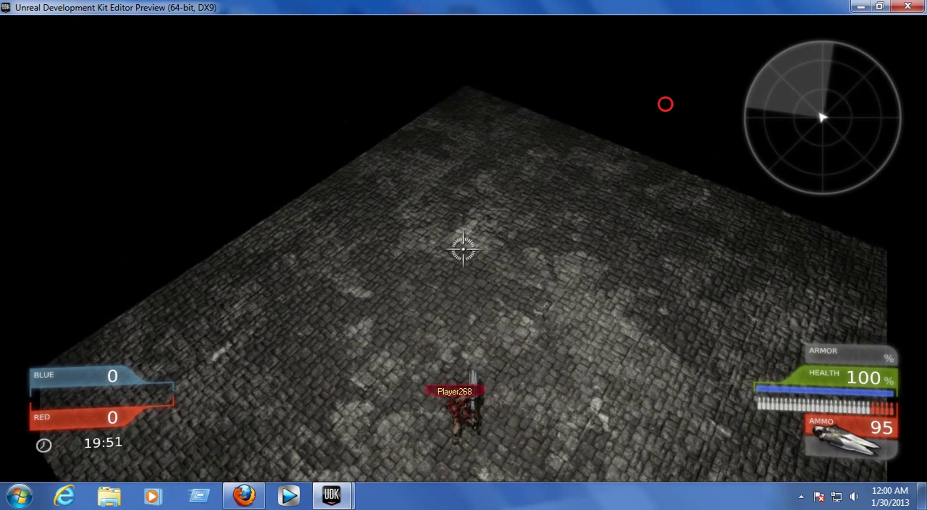
click(463, 249)
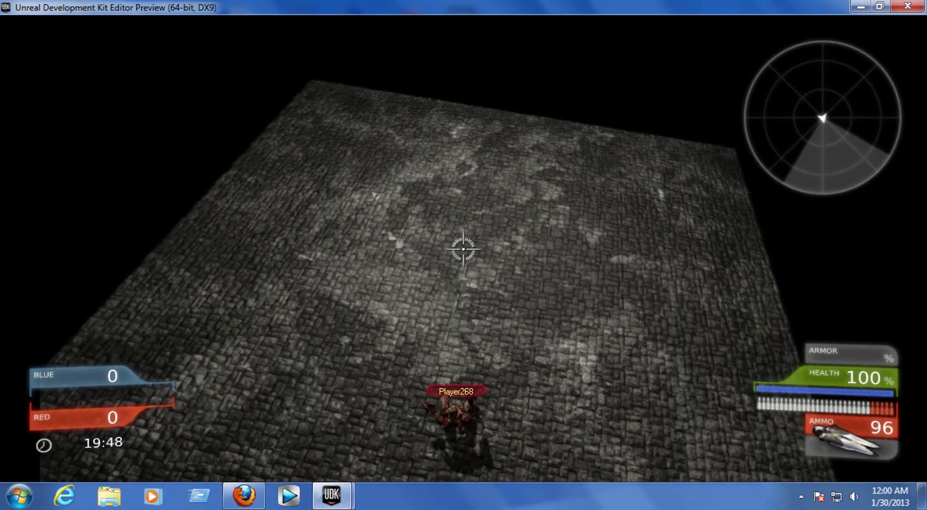
click(463, 249)
click(463, 249)
click(464, 249)
click(464, 249)
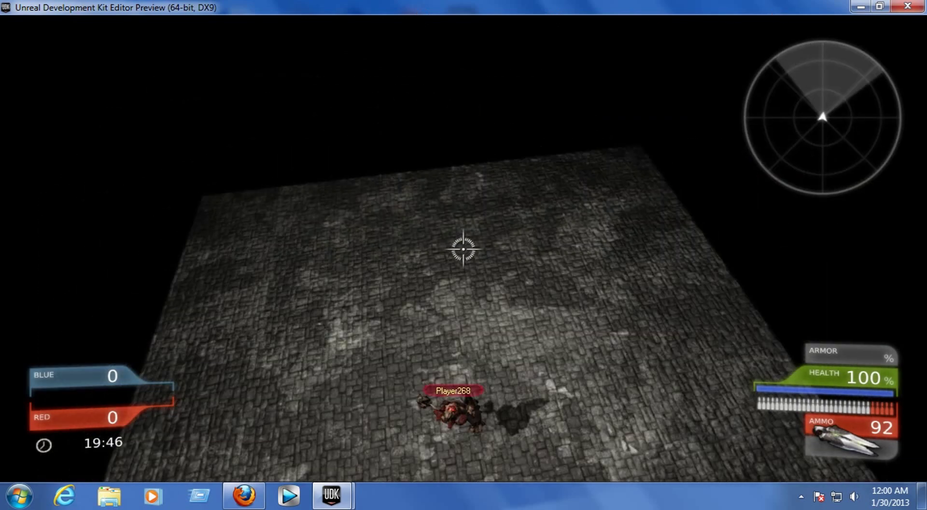
click(464, 249)
click(463, 249)
click(464, 249)
drag(464, 249, 464, 248)
click(463, 249)
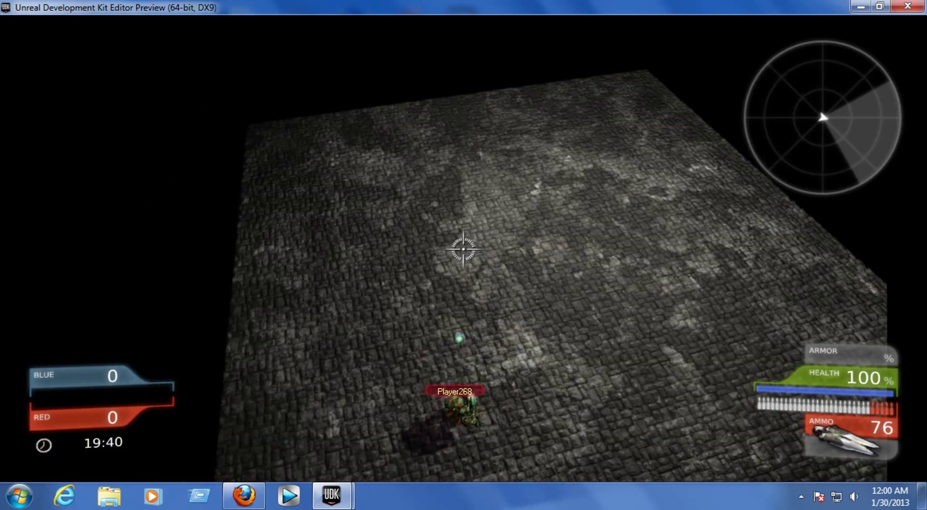
click(463, 249)
click(464, 249)
click(464, 249)
click(463, 249)
click(464, 249)
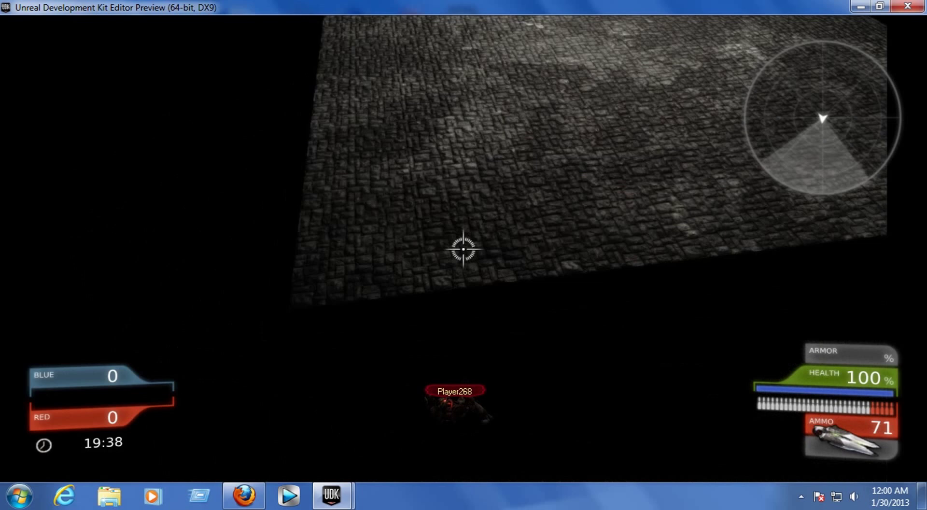
key(Escape)
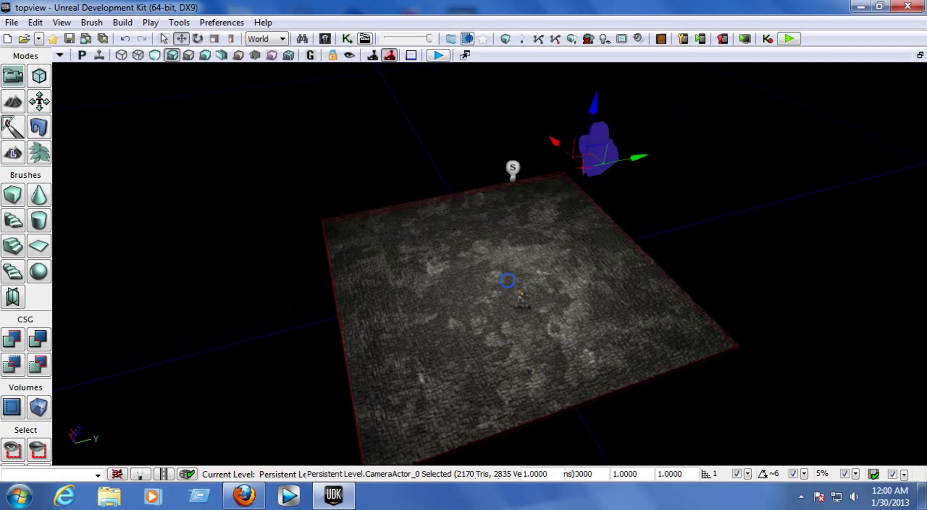
Step: Duplicate the floor brush and place the copy edge to edge beside the original floor
right_drag(489, 263, 488, 212)
right_drag(490, 264, 521, 270)
right_drag(489, 263, 338, 338)
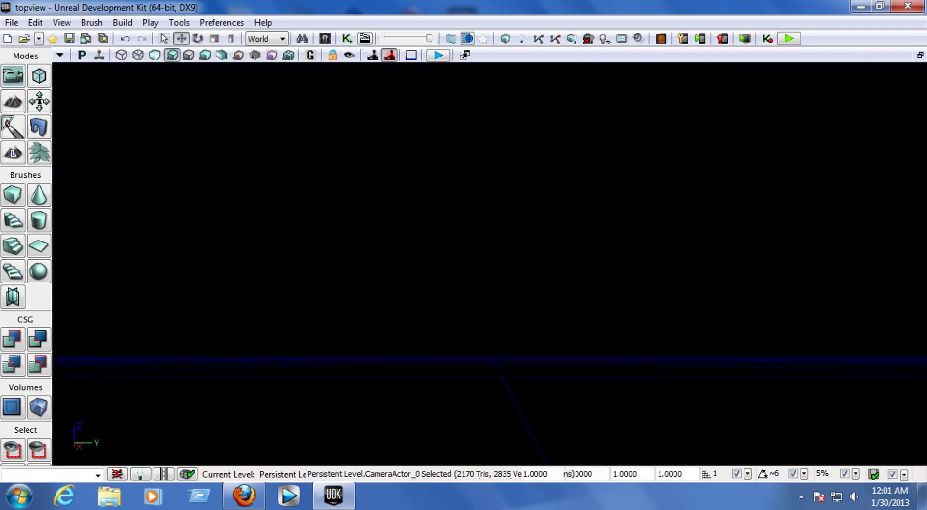
right_drag(337, 290, 506, 280)
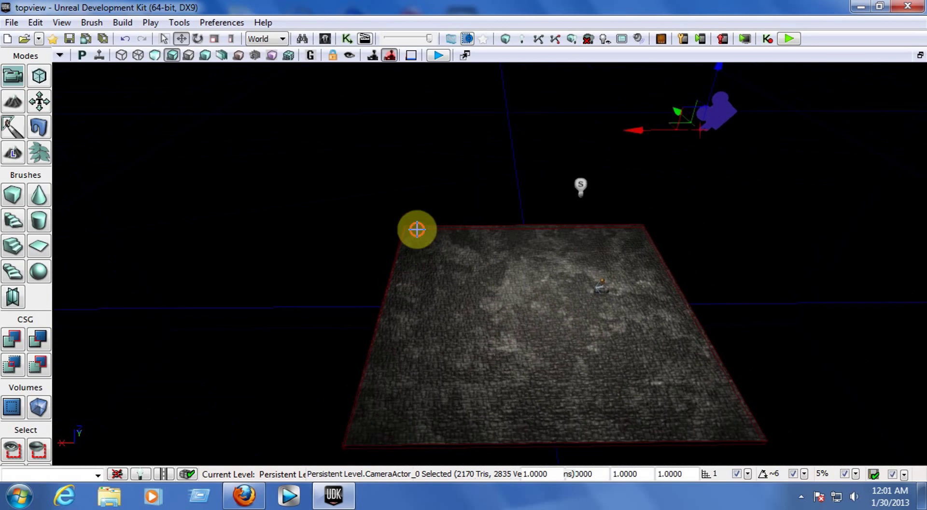
click(500, 247)
mouse_move(468, 308)
mouse_down()
mouse_move(158, 303)
mouse_move(181, 302)
mouse_up()
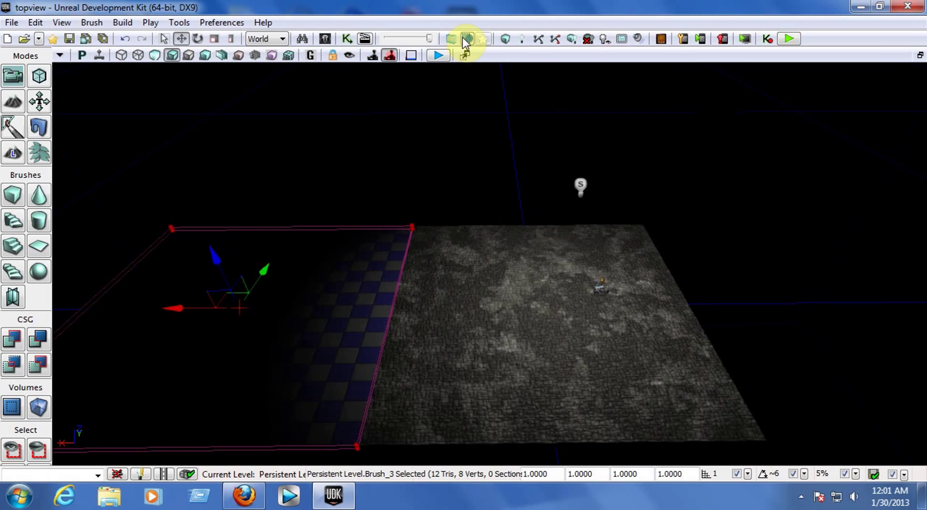
Step: Apply the M_ASC_Floor_BSP_Tile01 material to the surface of the duplicated floor
click(327, 38)
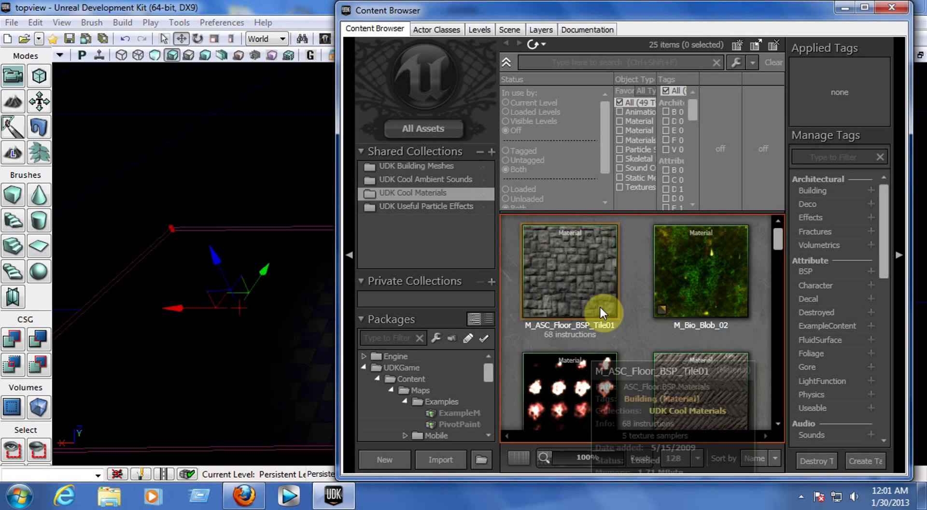
click(889, 8)
right_click(231, 319)
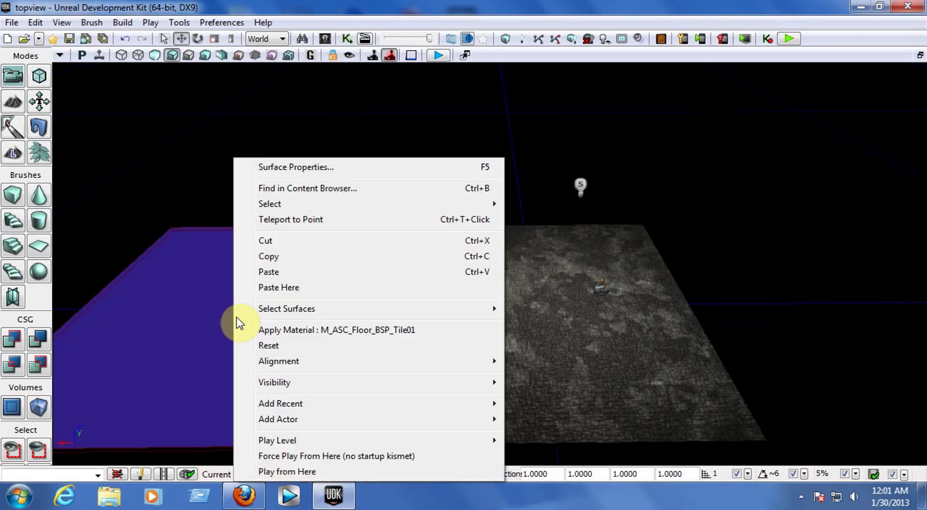
Step: Add a point light on the new floor section, raise it above the surface, and clear the selection
mouse_move(280, 419)
click(564, 292)
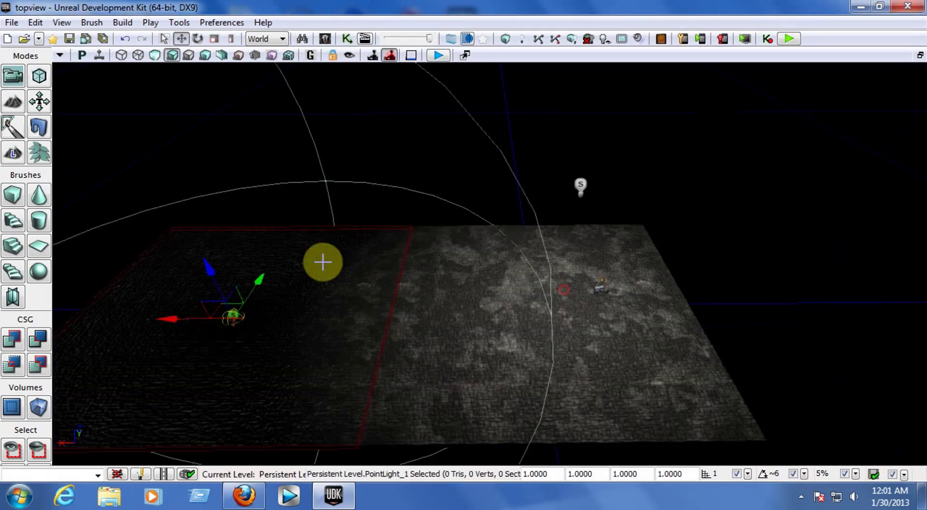
drag(213, 276, 202, 184)
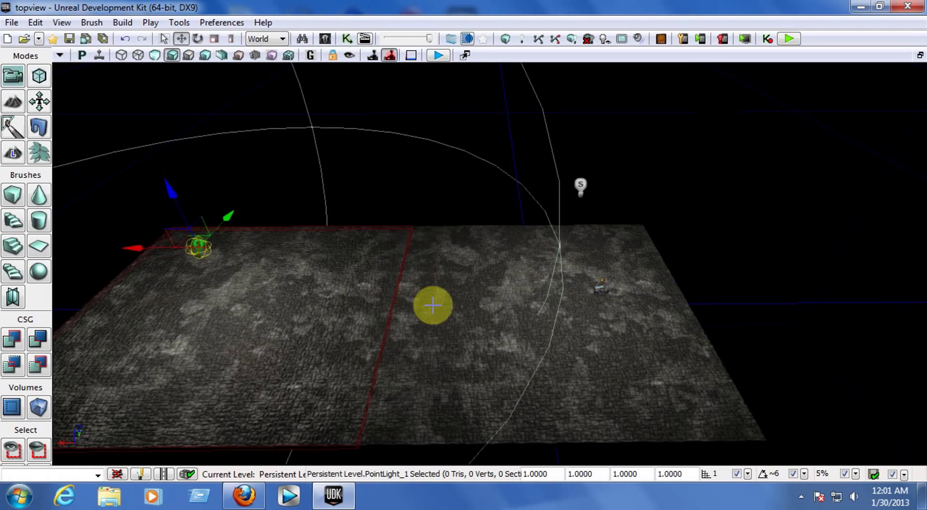
key(Escape)
Step: Build the lighting at Preview quality and close the Swarm Agent and Map Check windows
right_drag(436, 300, 337, 309)
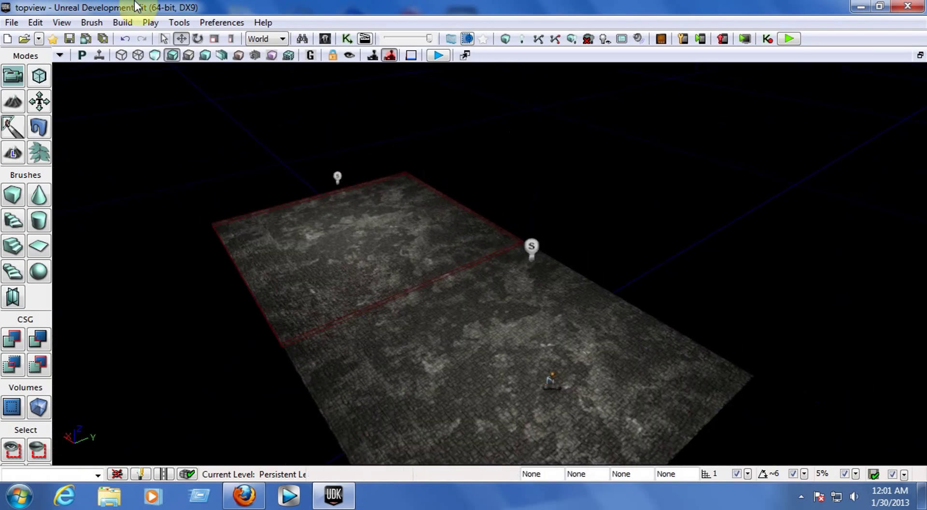
click(92, 23)
mouse_move(118, 27)
click(153, 73)
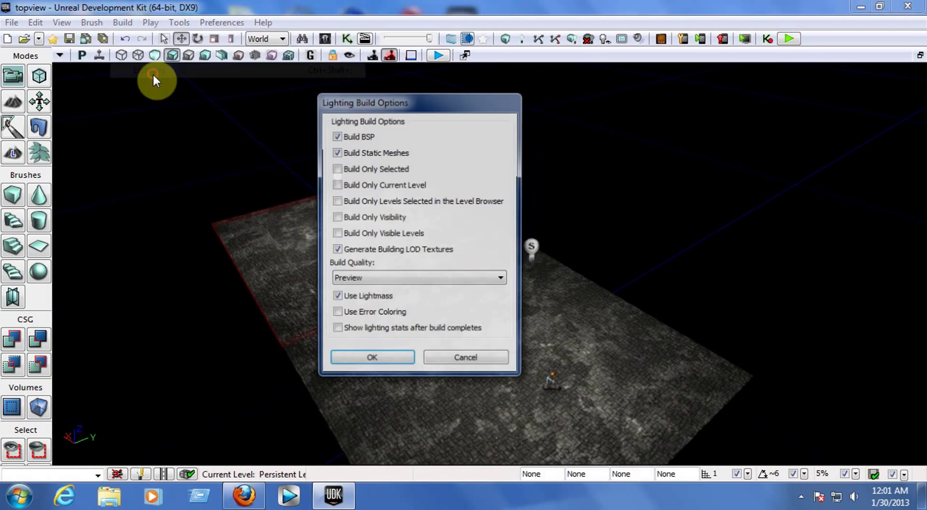
click(358, 366)
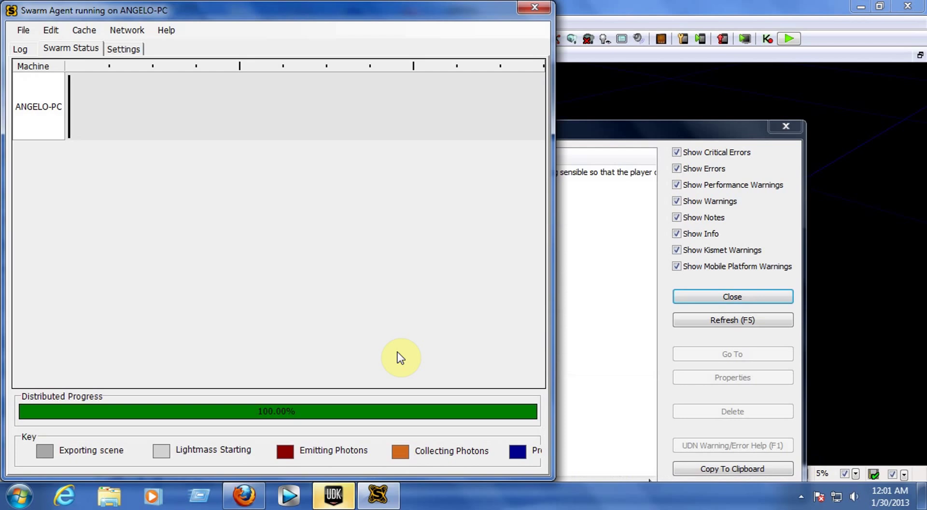
click(533, 8)
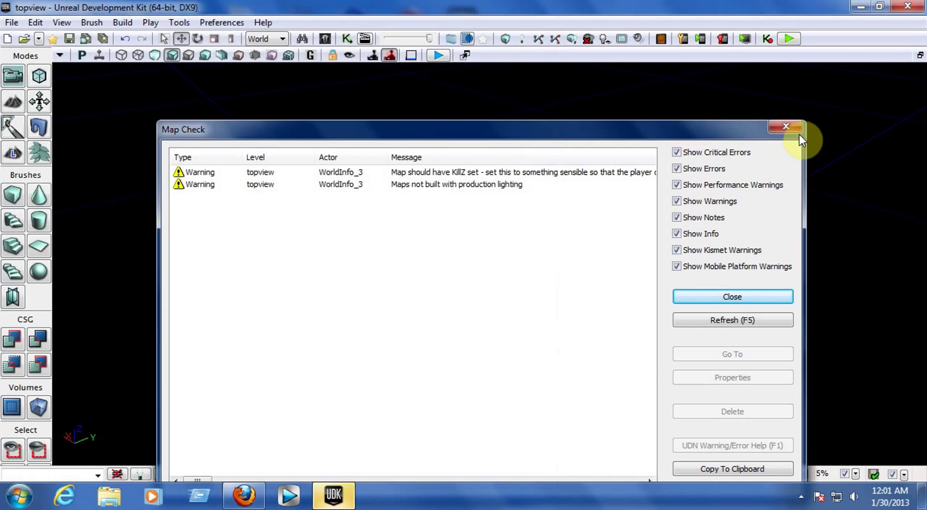
click(784, 123)
Step: Build the AI paths and close the Map Check window
click(122, 22)
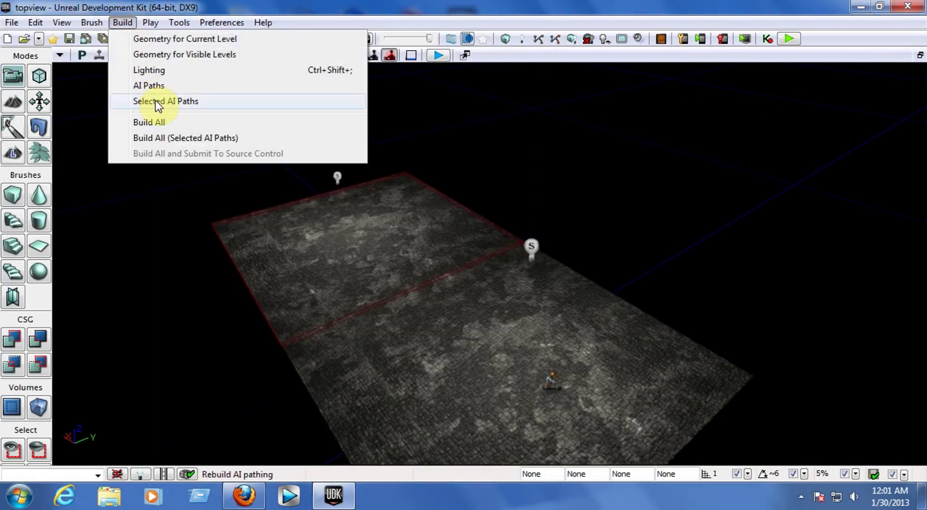
click(154, 91)
click(694, 299)
Step: Start a play test of the topview map in the editor preview and maximize the preview window
click(783, 39)
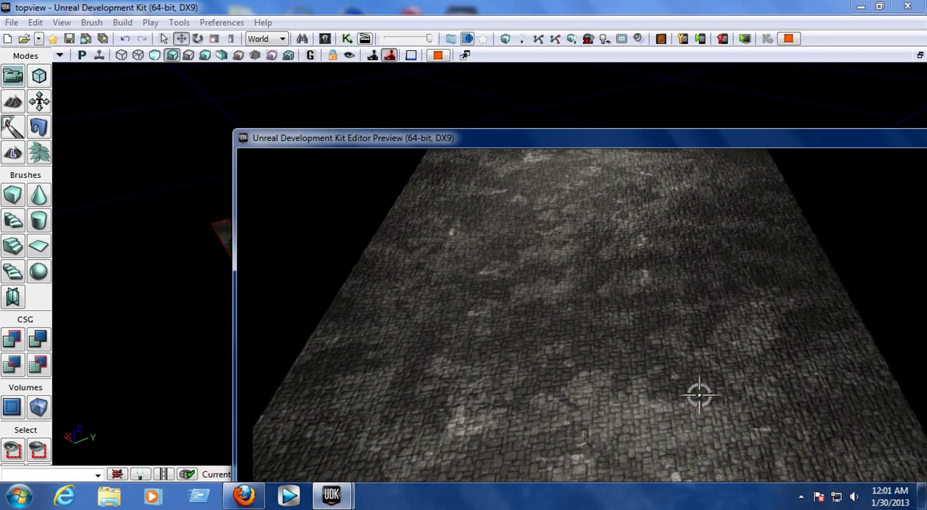
key(super)
drag(802, 139, 503, 1)
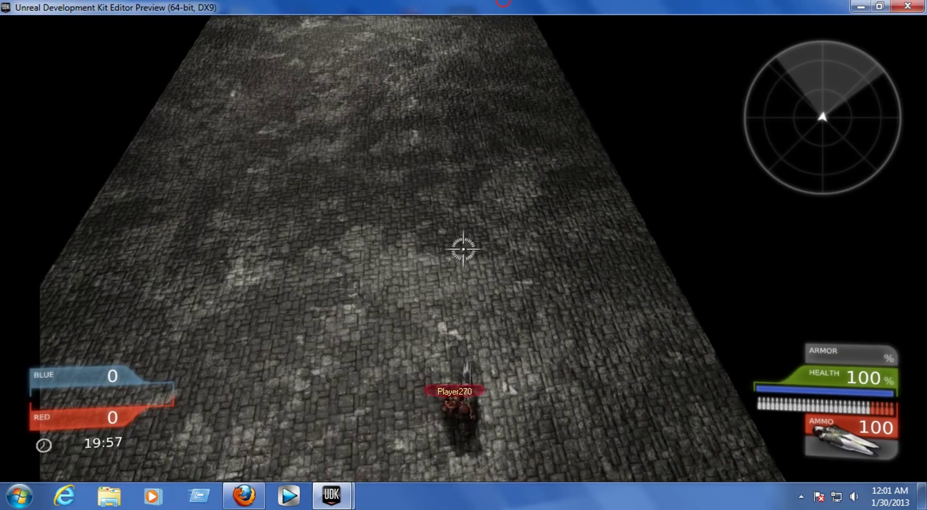
Step: Test the top-down camera by running, turning and firing across both floor sections, and end the play session
key(w)
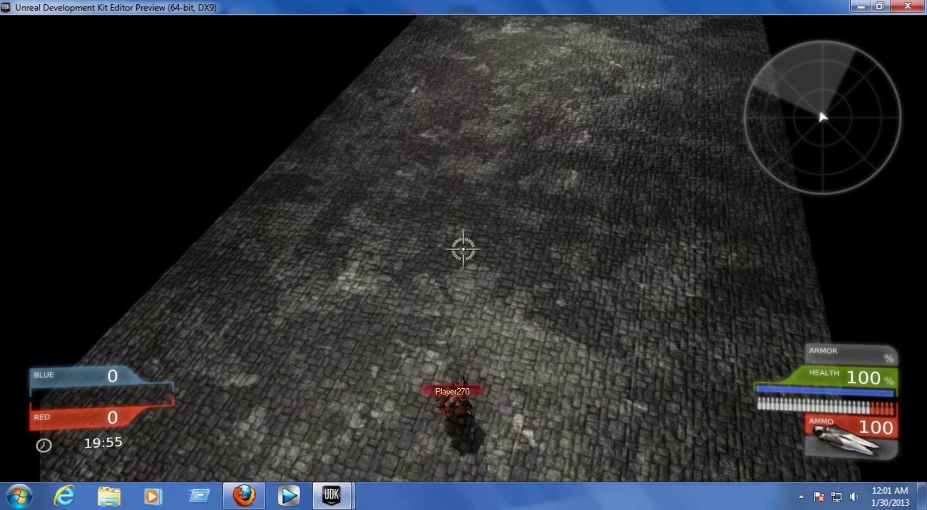
key(w)
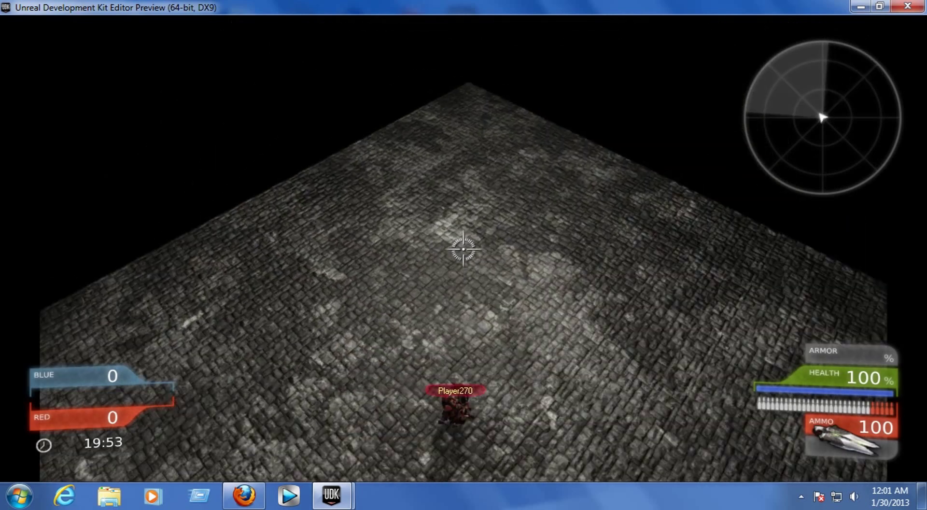
click(463, 249)
key(w)
click(464, 249)
click(464, 249)
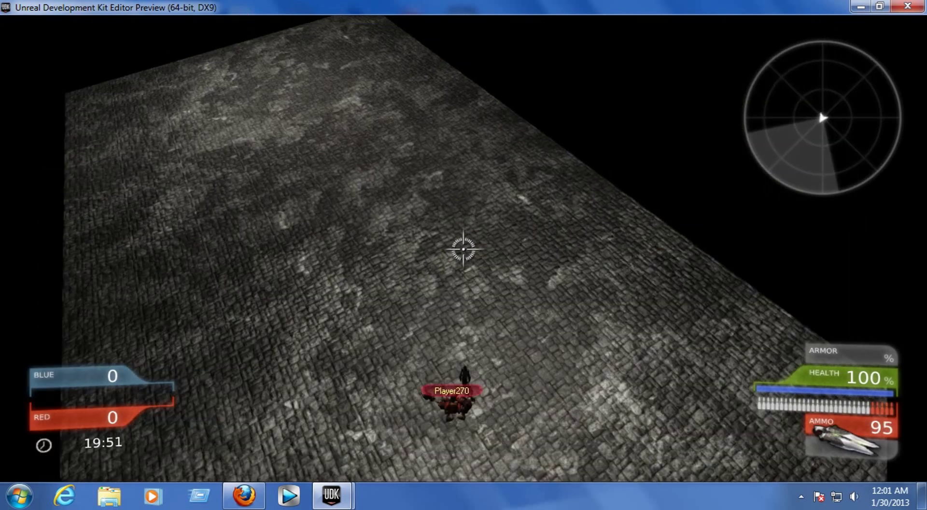
click(463, 249)
key(w)
click(463, 249)
click(463, 249)
click(464, 249)
click(463, 249)
click(464, 249)
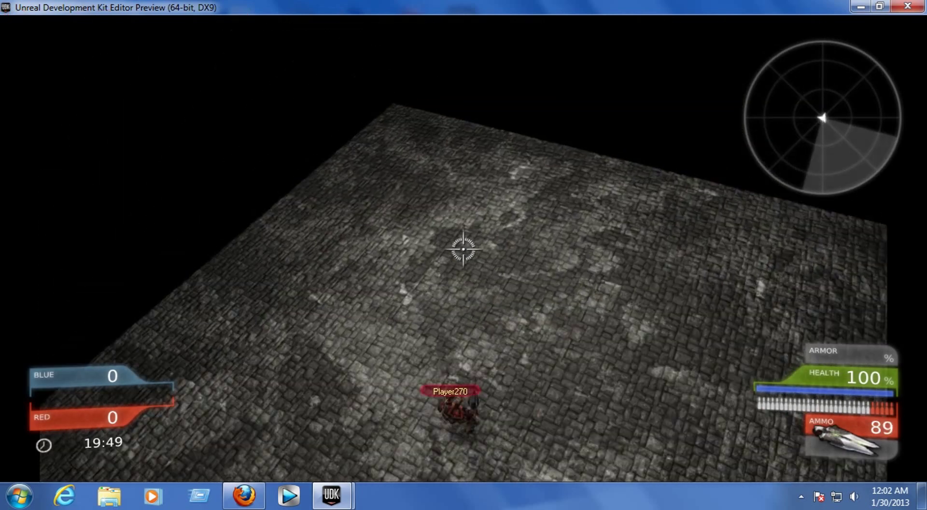
key(w)
click(463, 249)
click(463, 249)
click(463, 249)
click(14, 15)
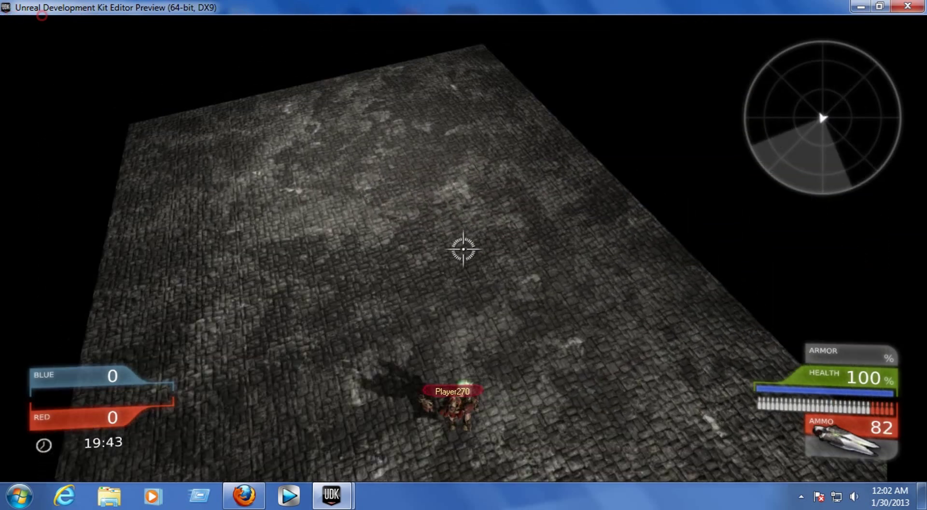
click(73, 15)
click(463, 249)
click(463, 249)
click(463, 249)
click(97, 16)
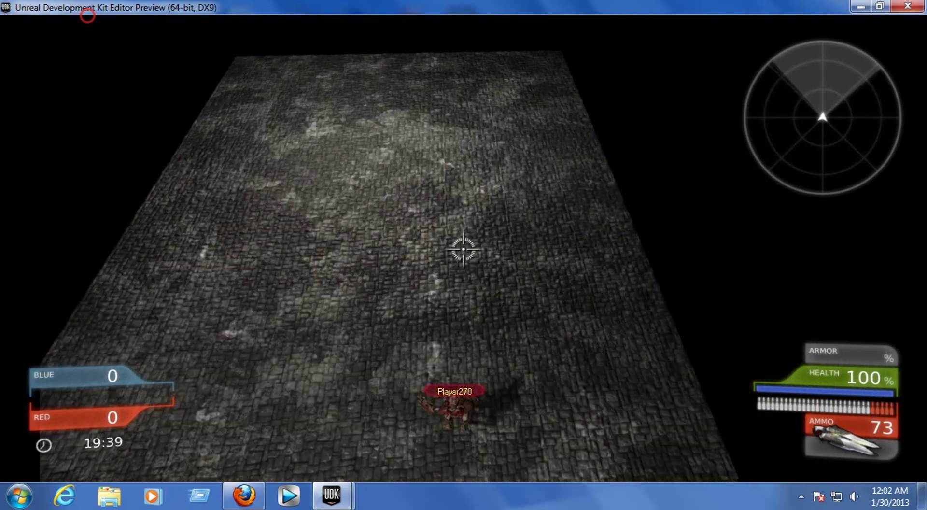
click(84, 17)
click(59, 16)
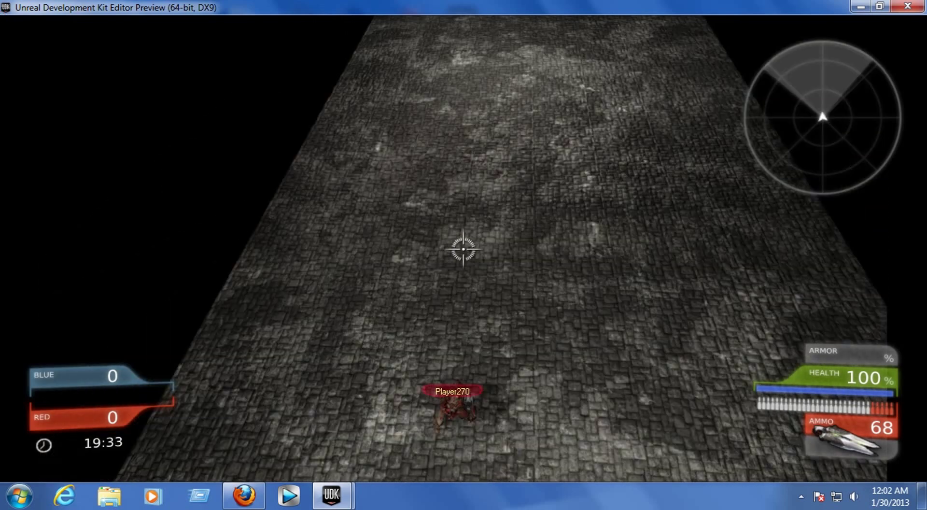
click(569, 17)
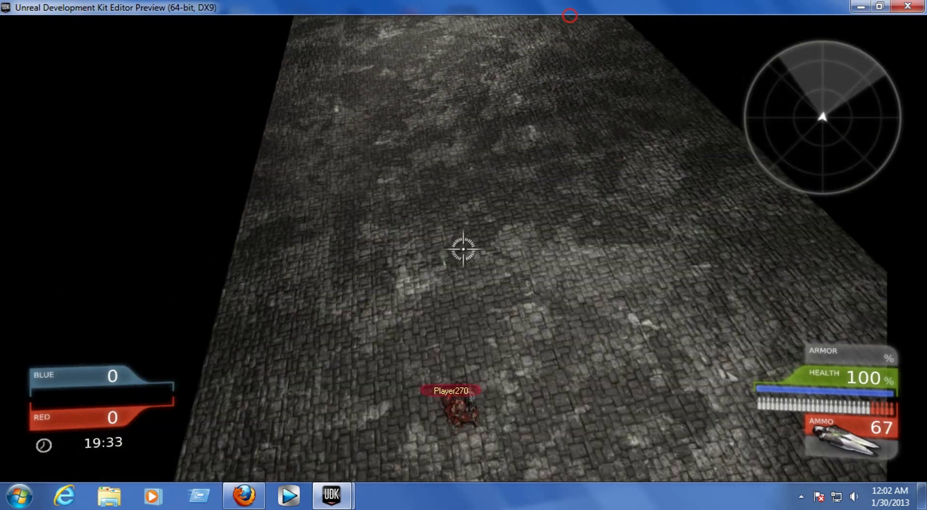
click(463, 250)
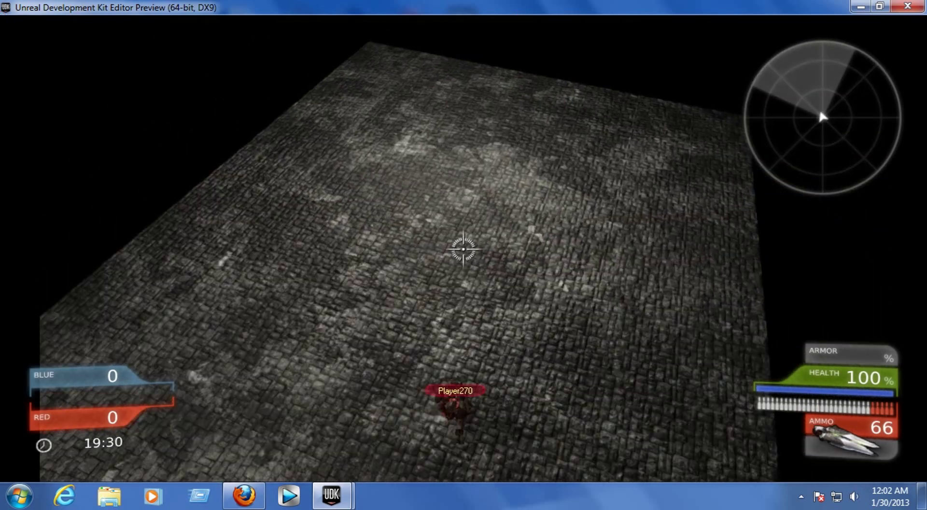
click(695, 16)
click(724, 16)
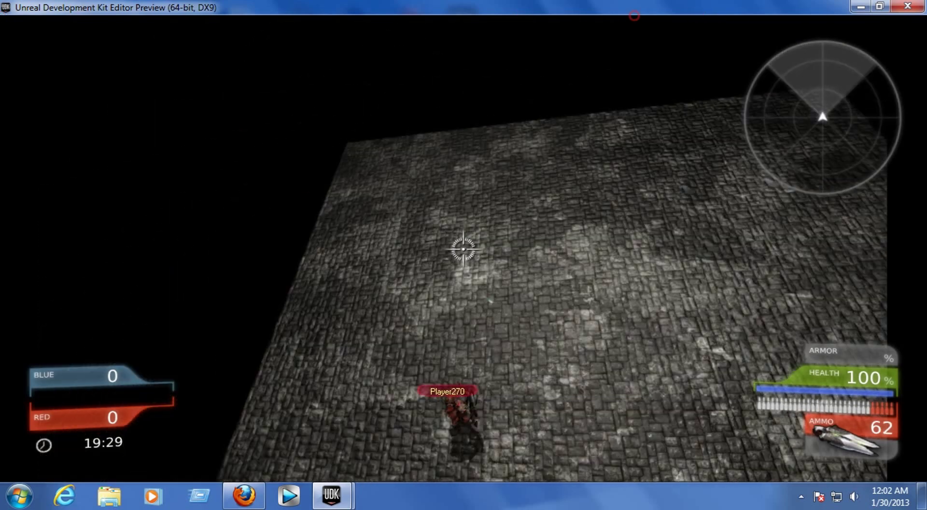
click(462, 15)
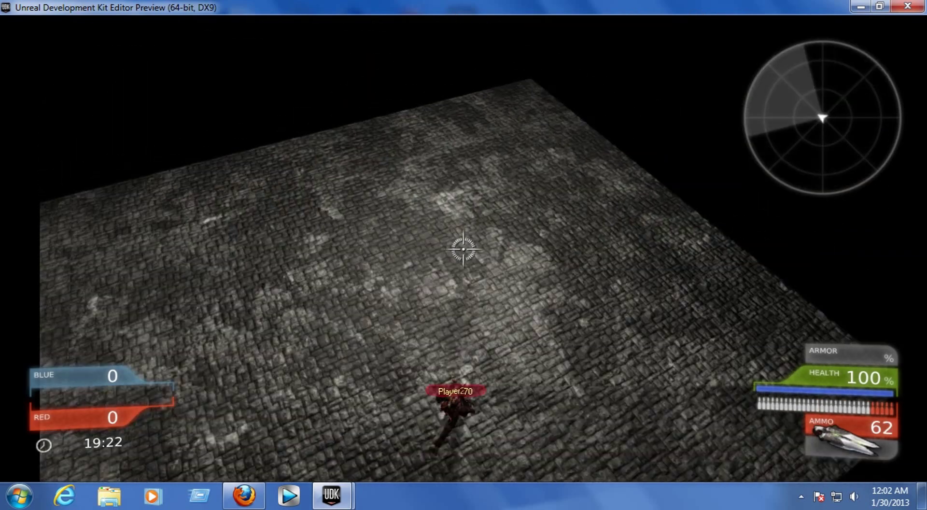
click(462, 249)
click(463, 250)
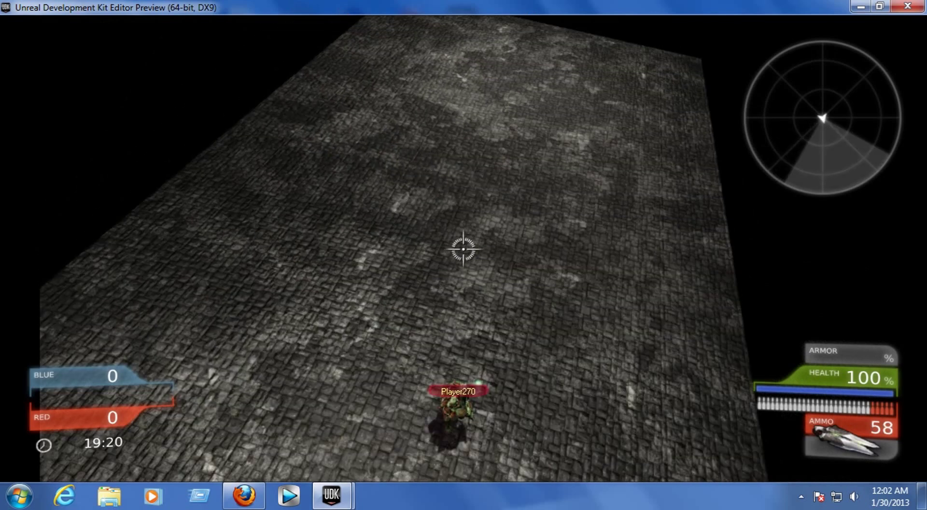
click(463, 249)
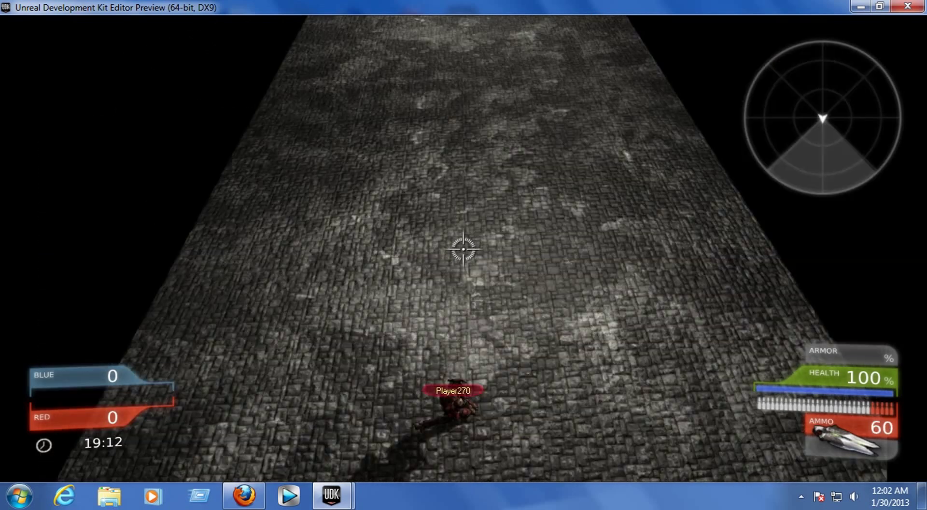
click(463, 249)
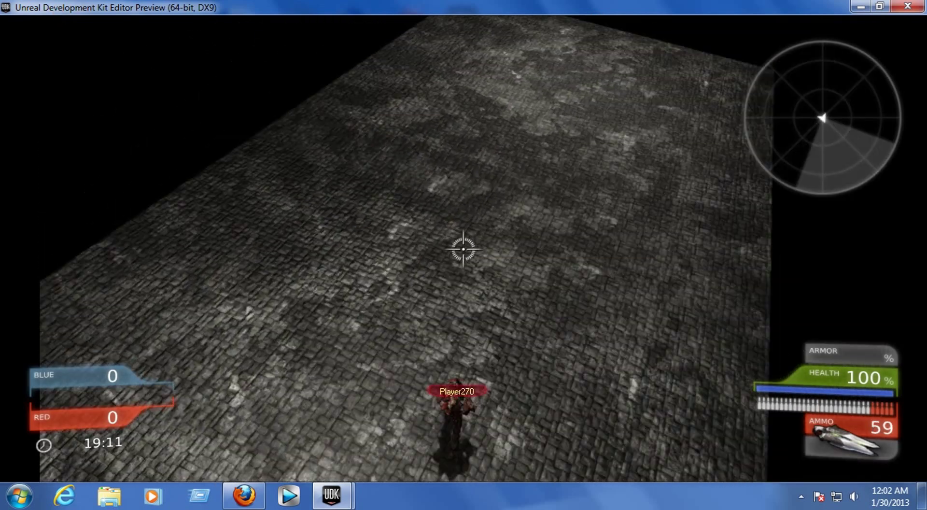
click(462, 249)
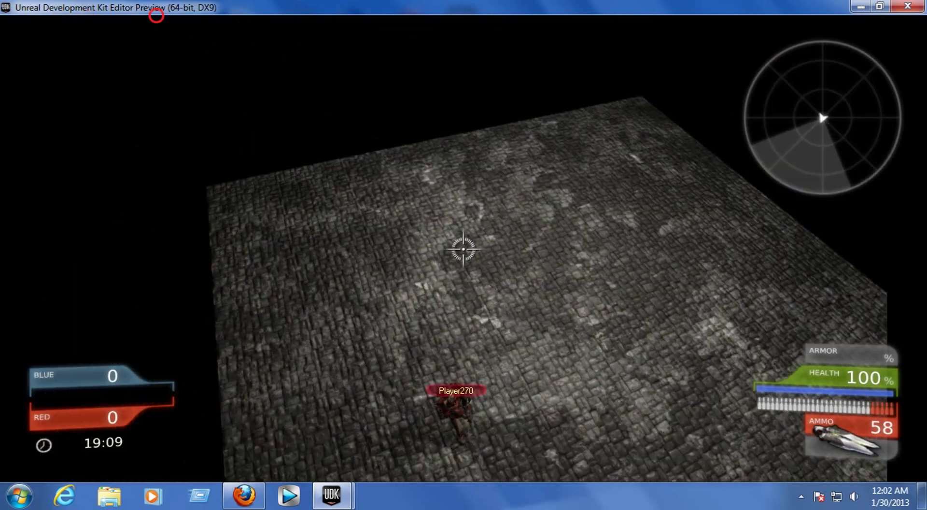
drag(156, 15, 659, 15)
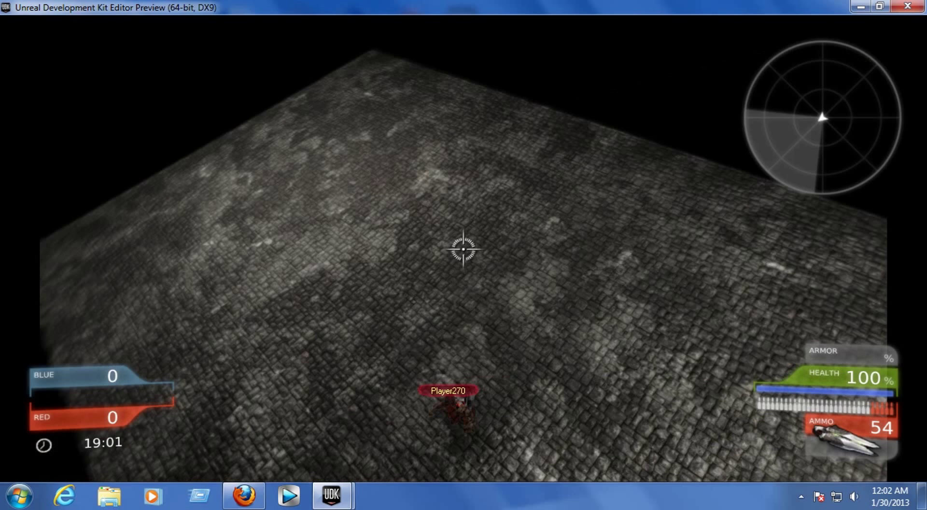
click(464, 249)
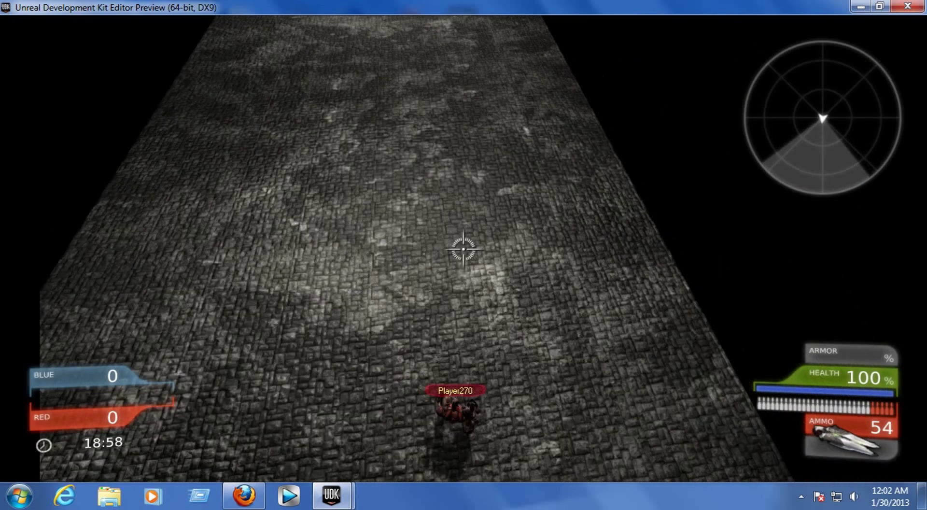
click(463, 249)
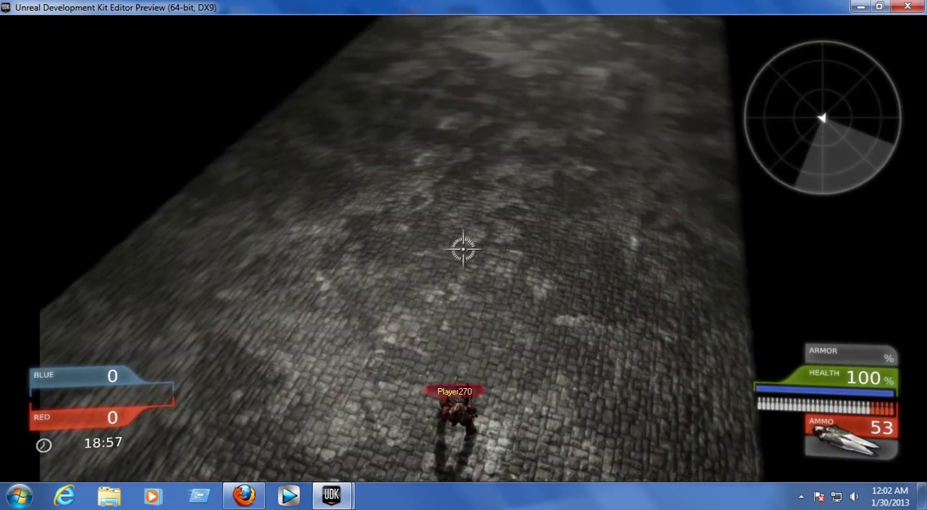
click(463, 249)
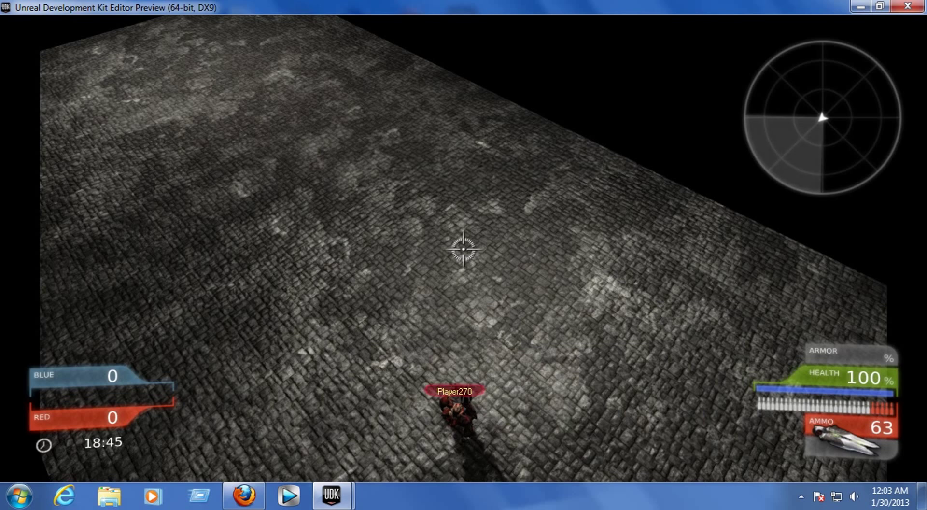
key(Escape)
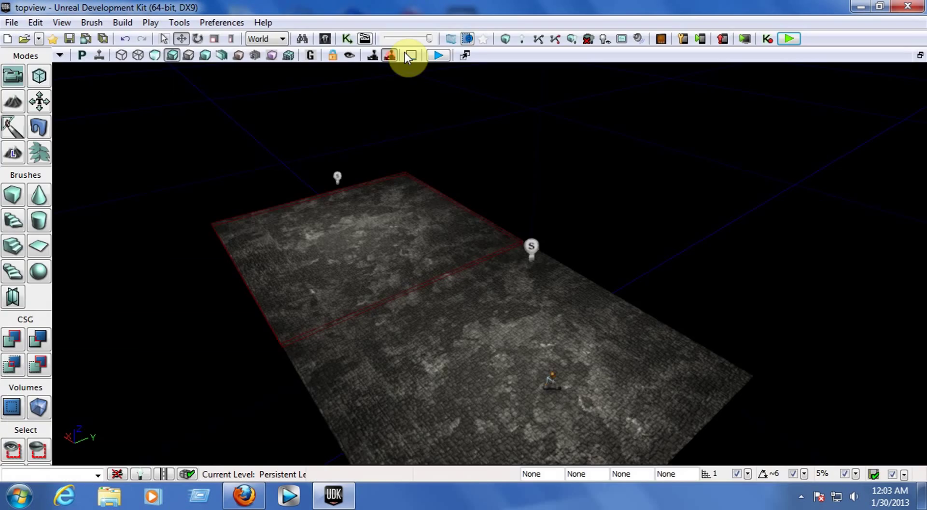
click(803, 496)
right_click(777, 402)
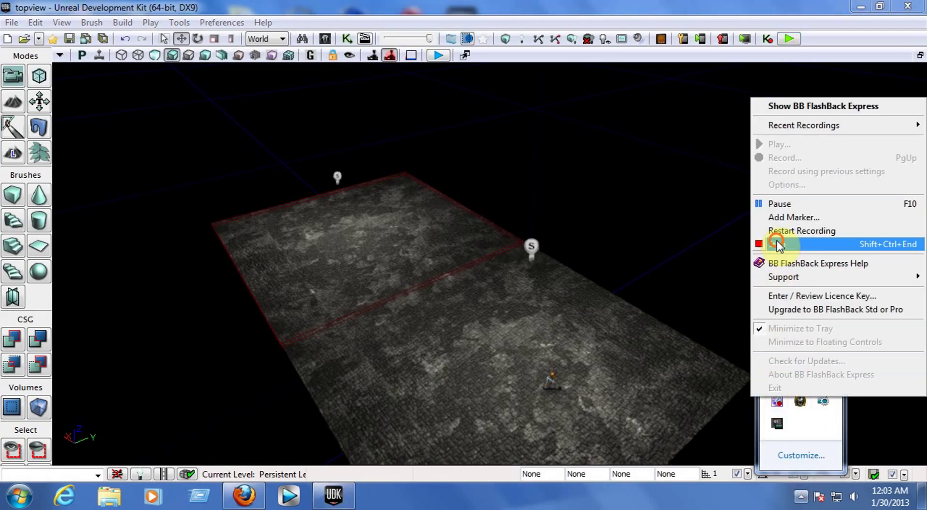